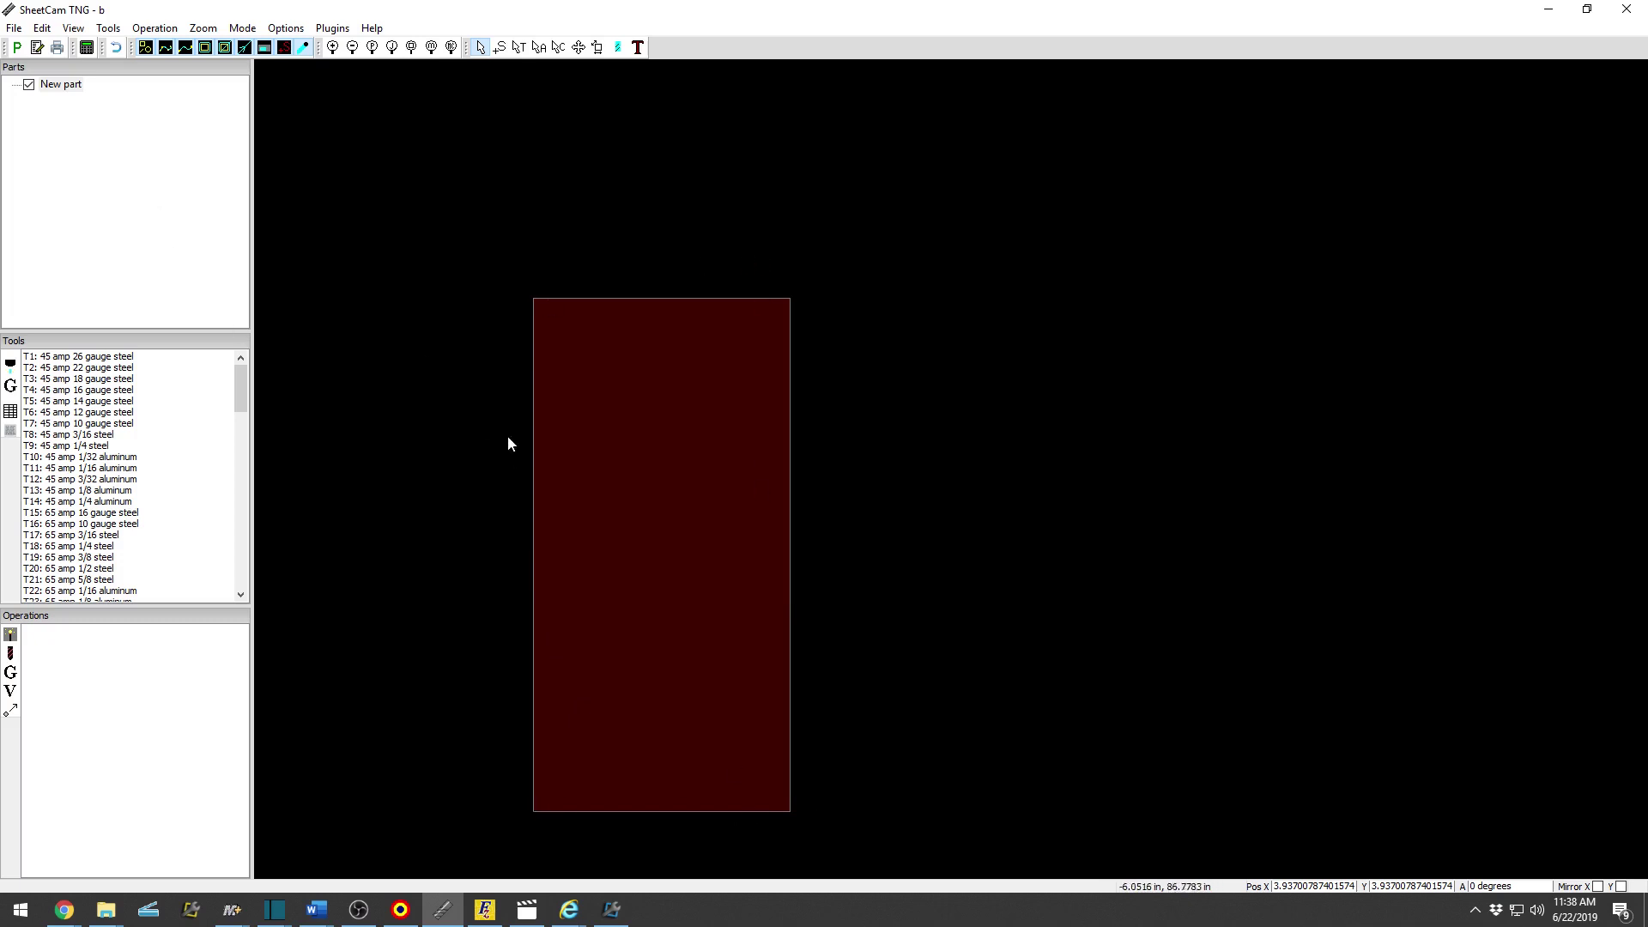
In Job options, set the material sheet to 60 in wide by 120 in long.
click(295, 30)
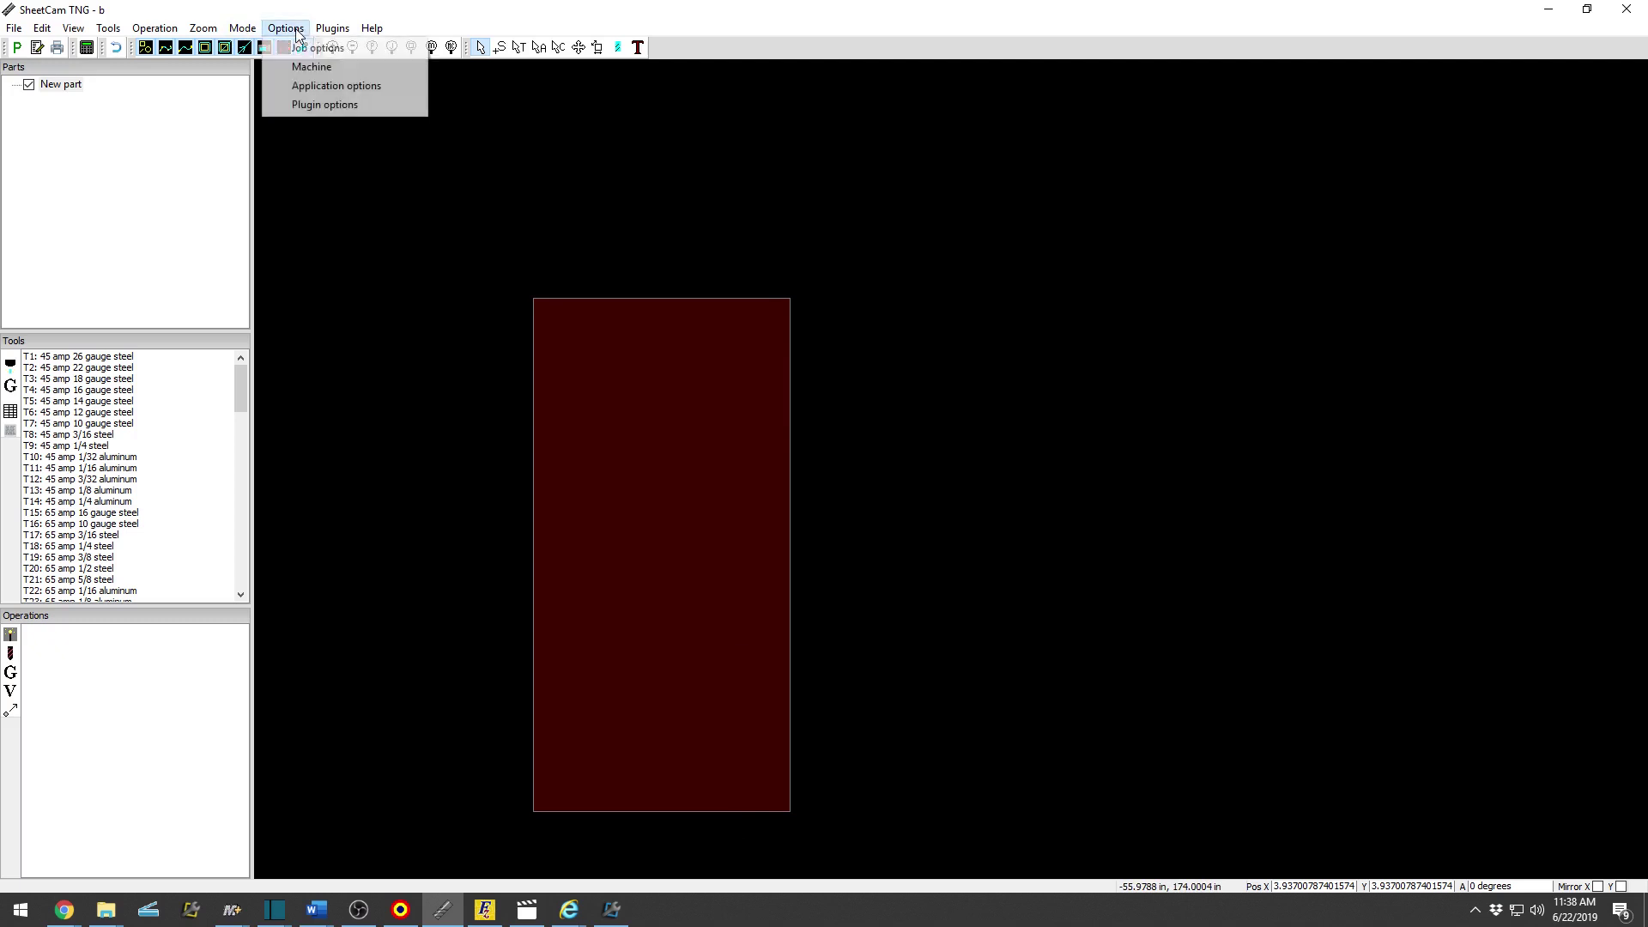
click(355, 49)
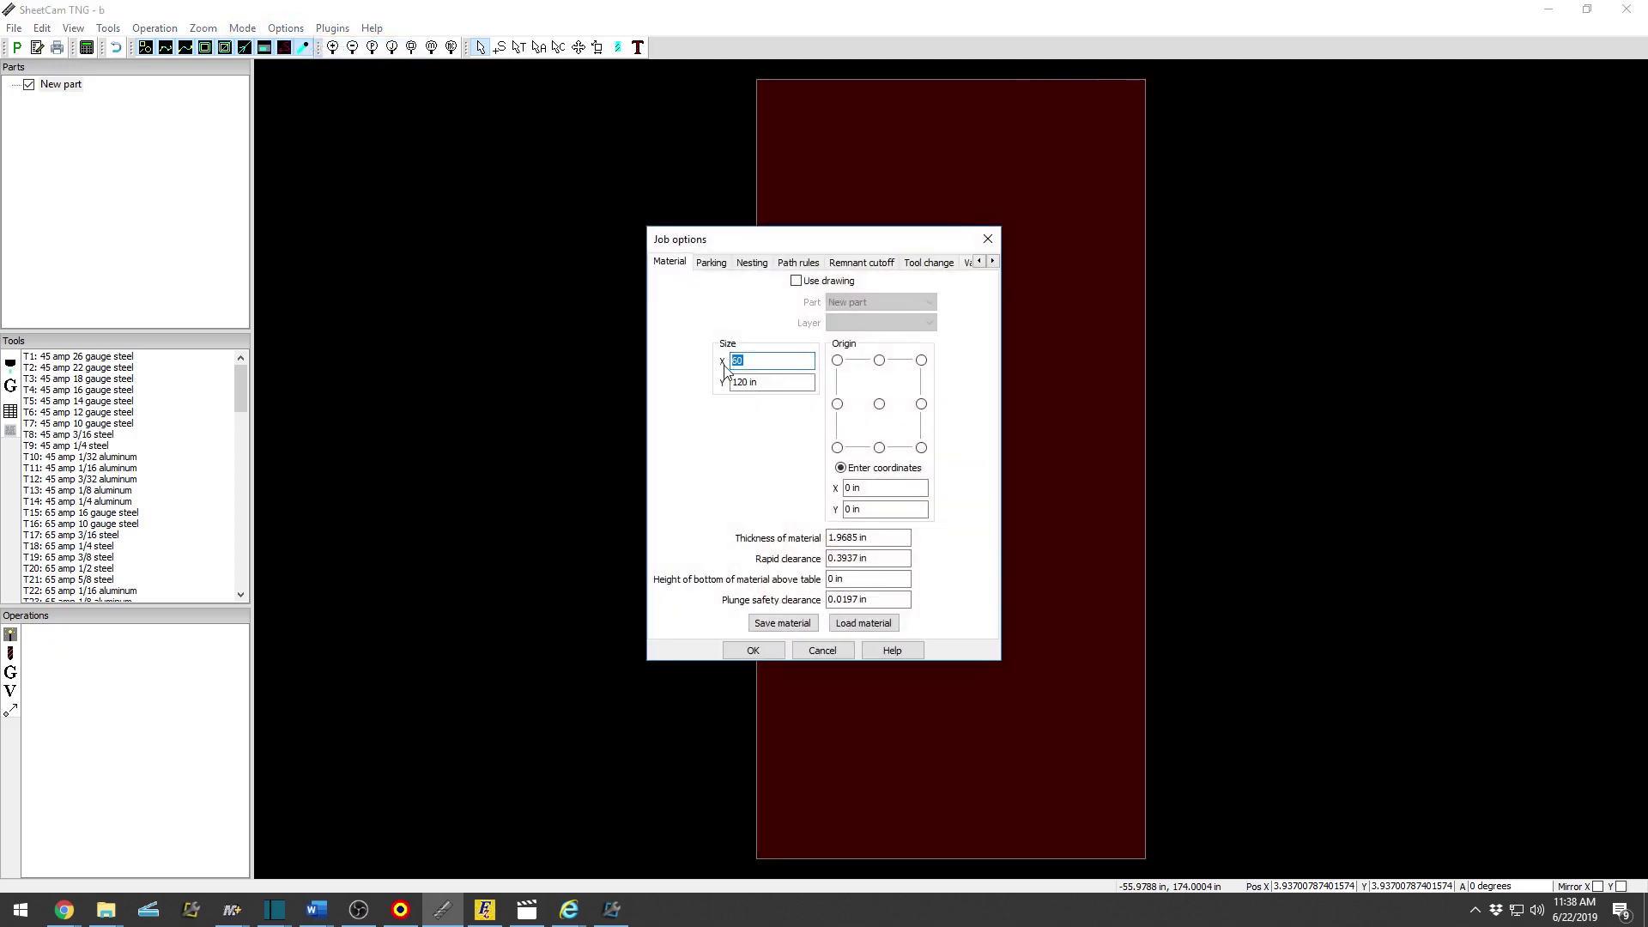
text(40)
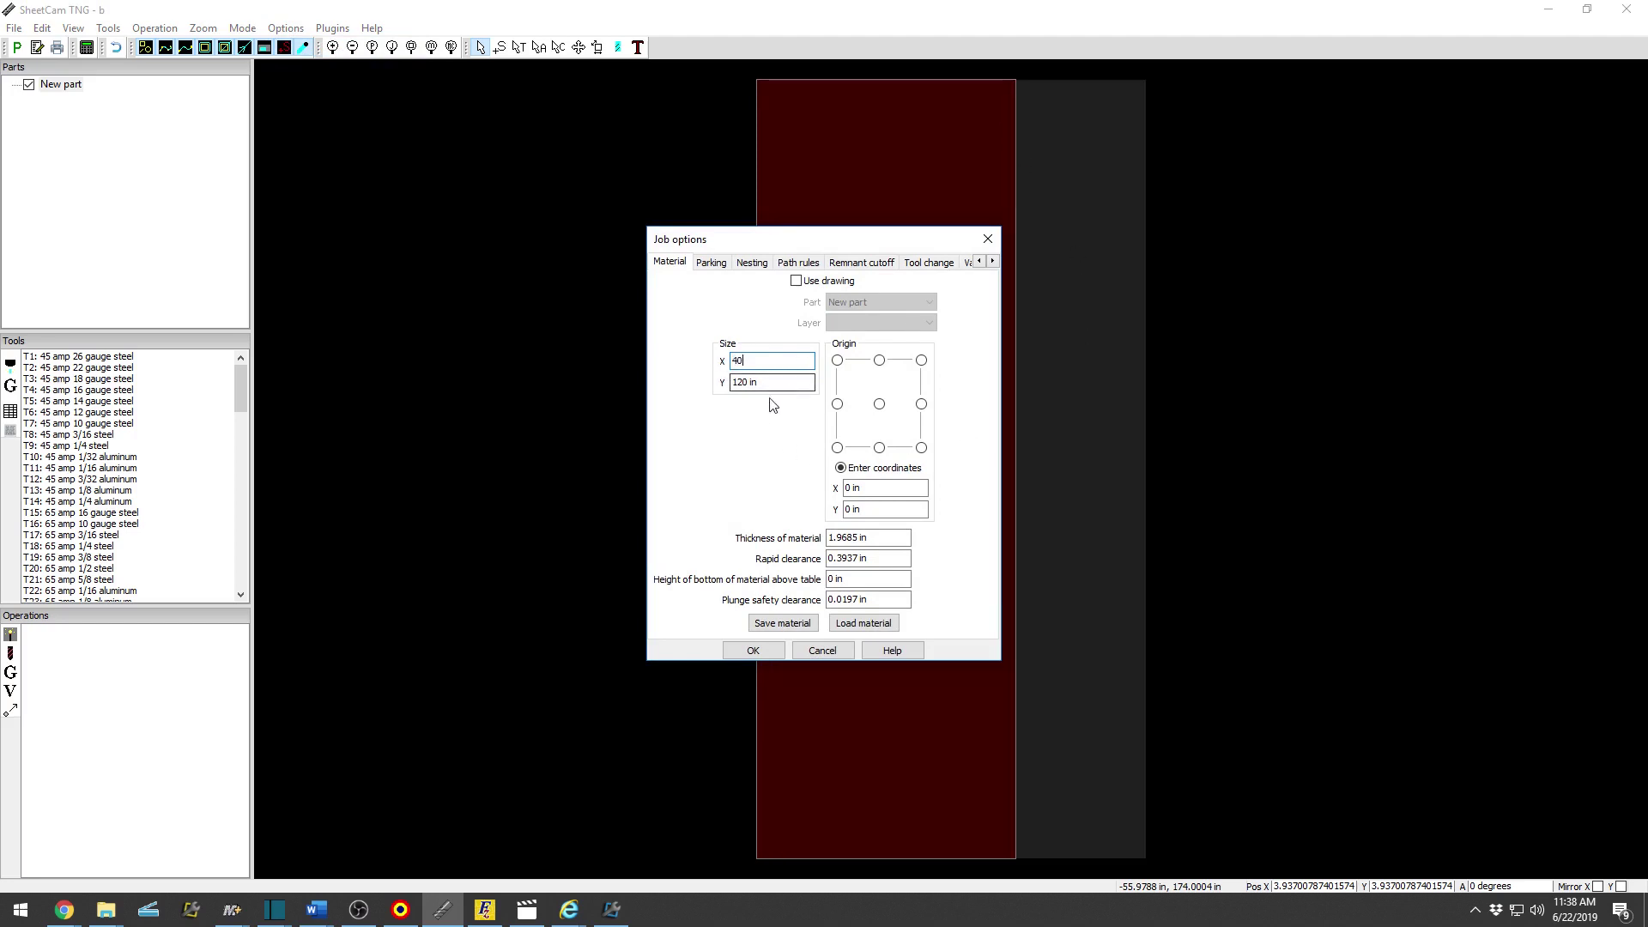
key(BackSpace)
key(BackSpace)
text(60)
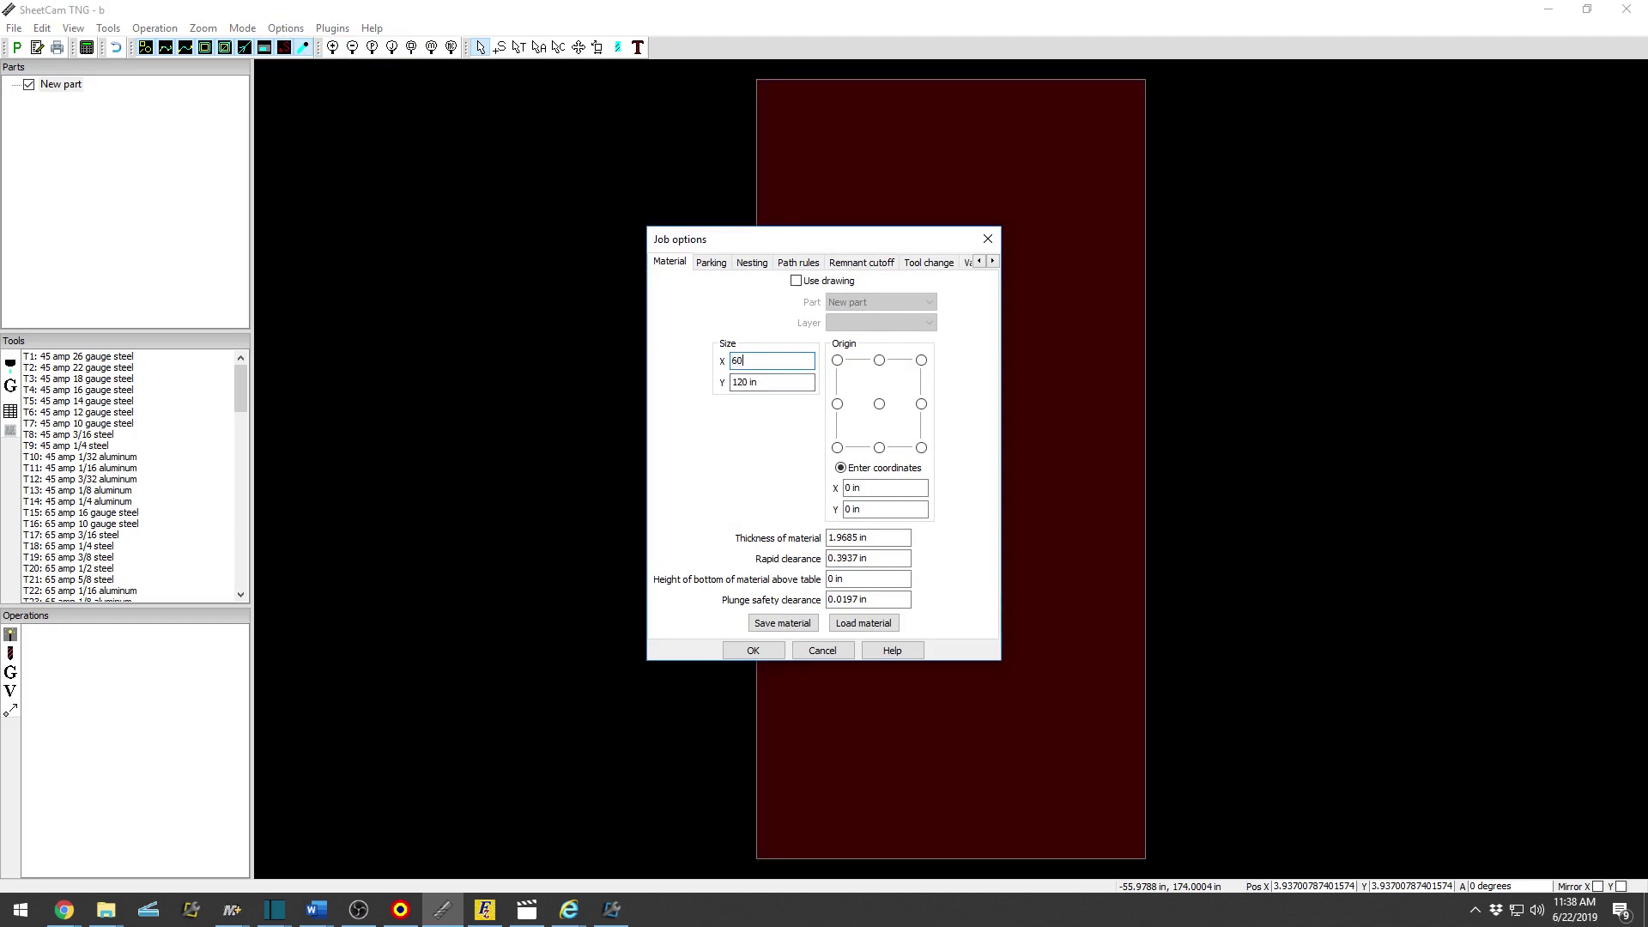
click(769, 655)
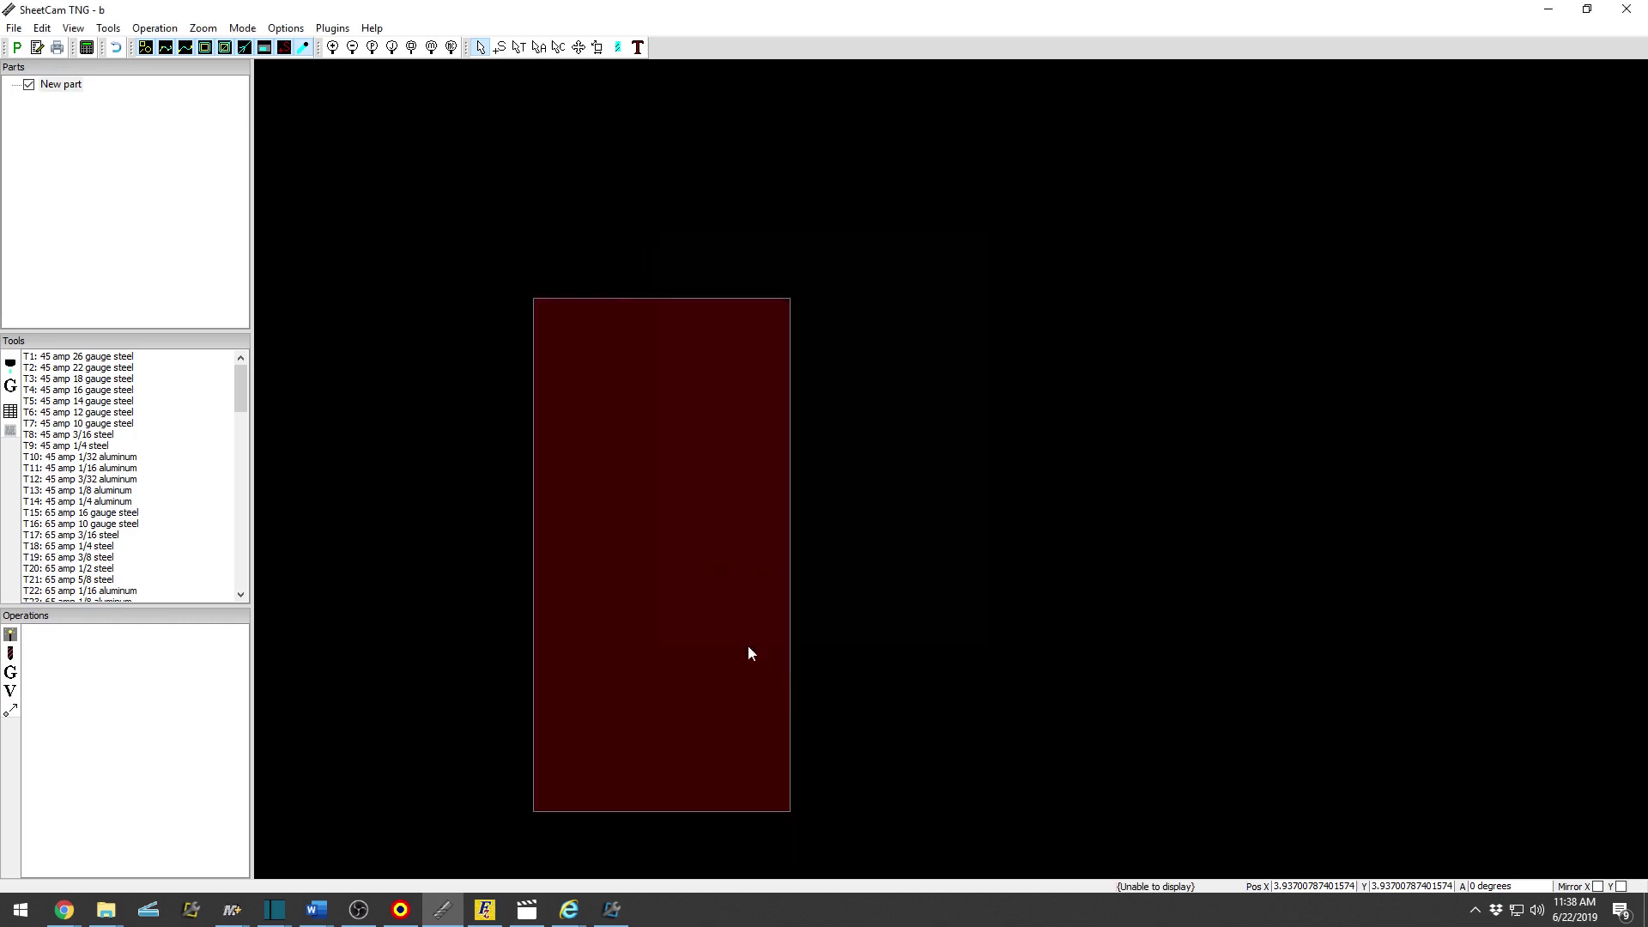
Import drawing b as a new part, anchored bottom-left, with colours used as layer names.
click(14, 27)
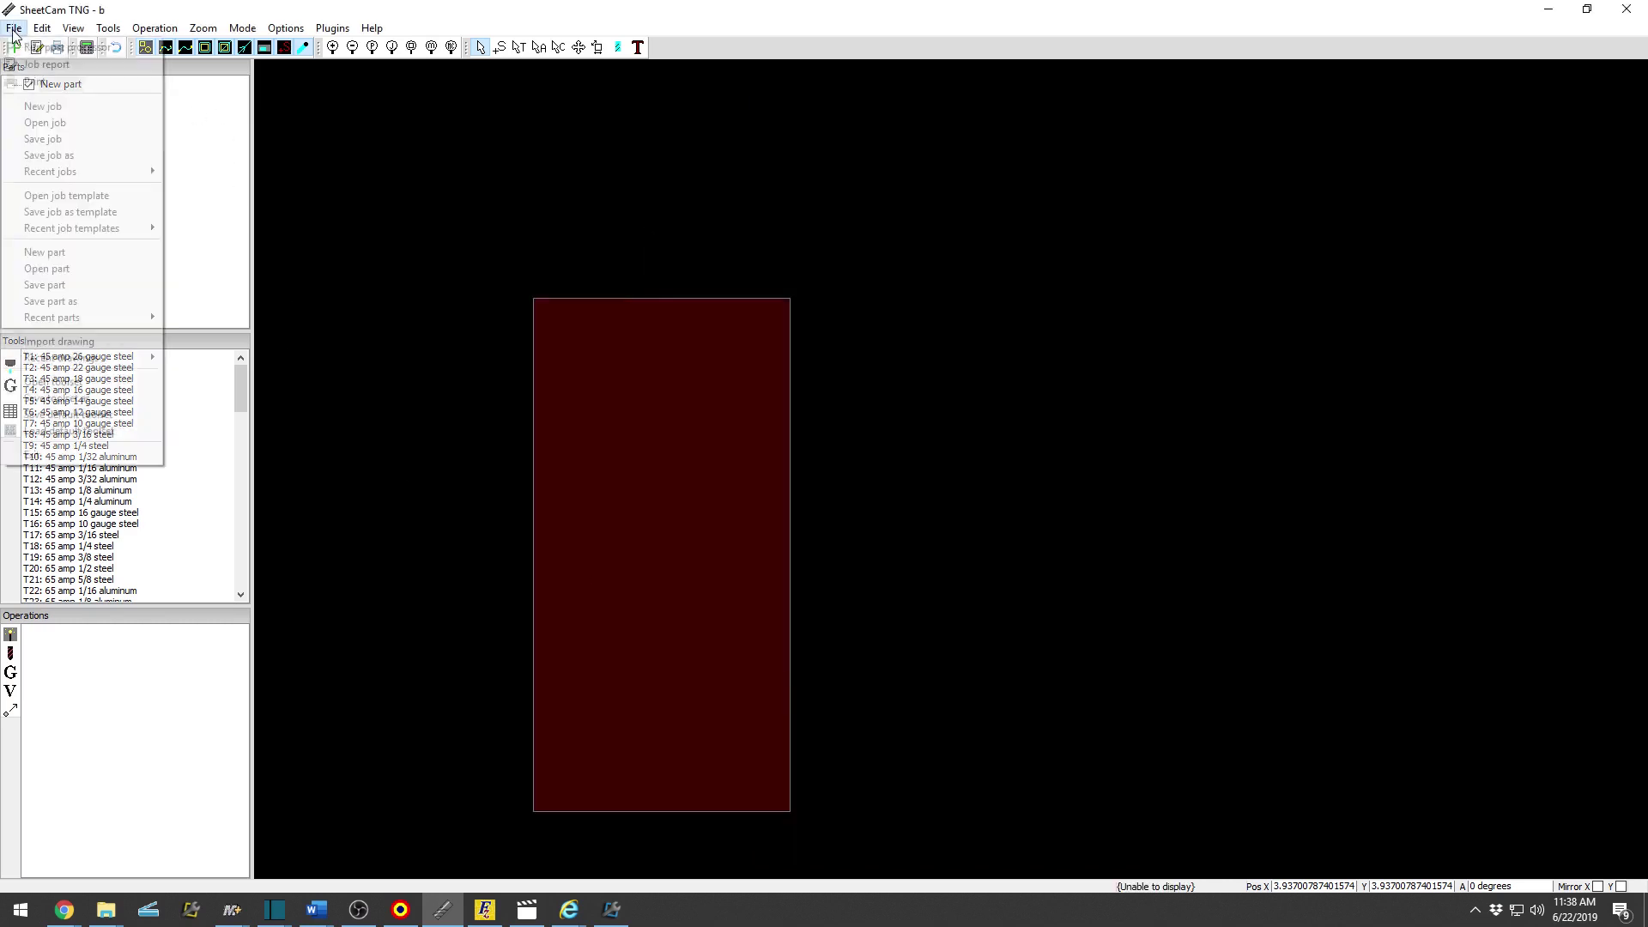
click(133, 252)
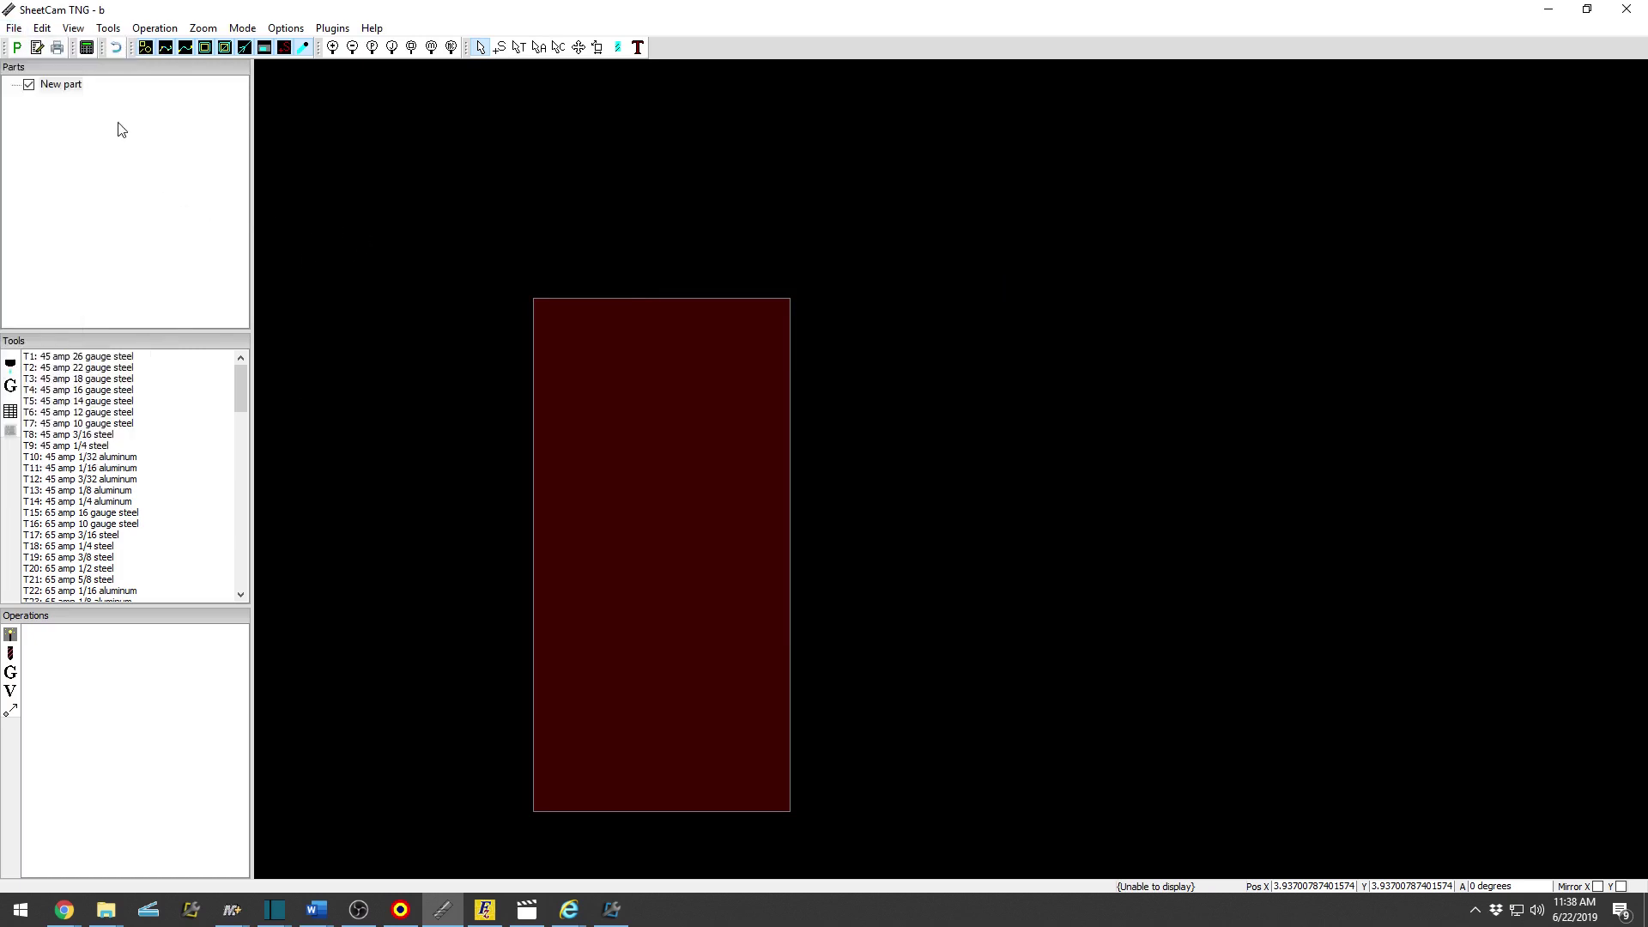
right_click(124, 145)
click(178, 152)
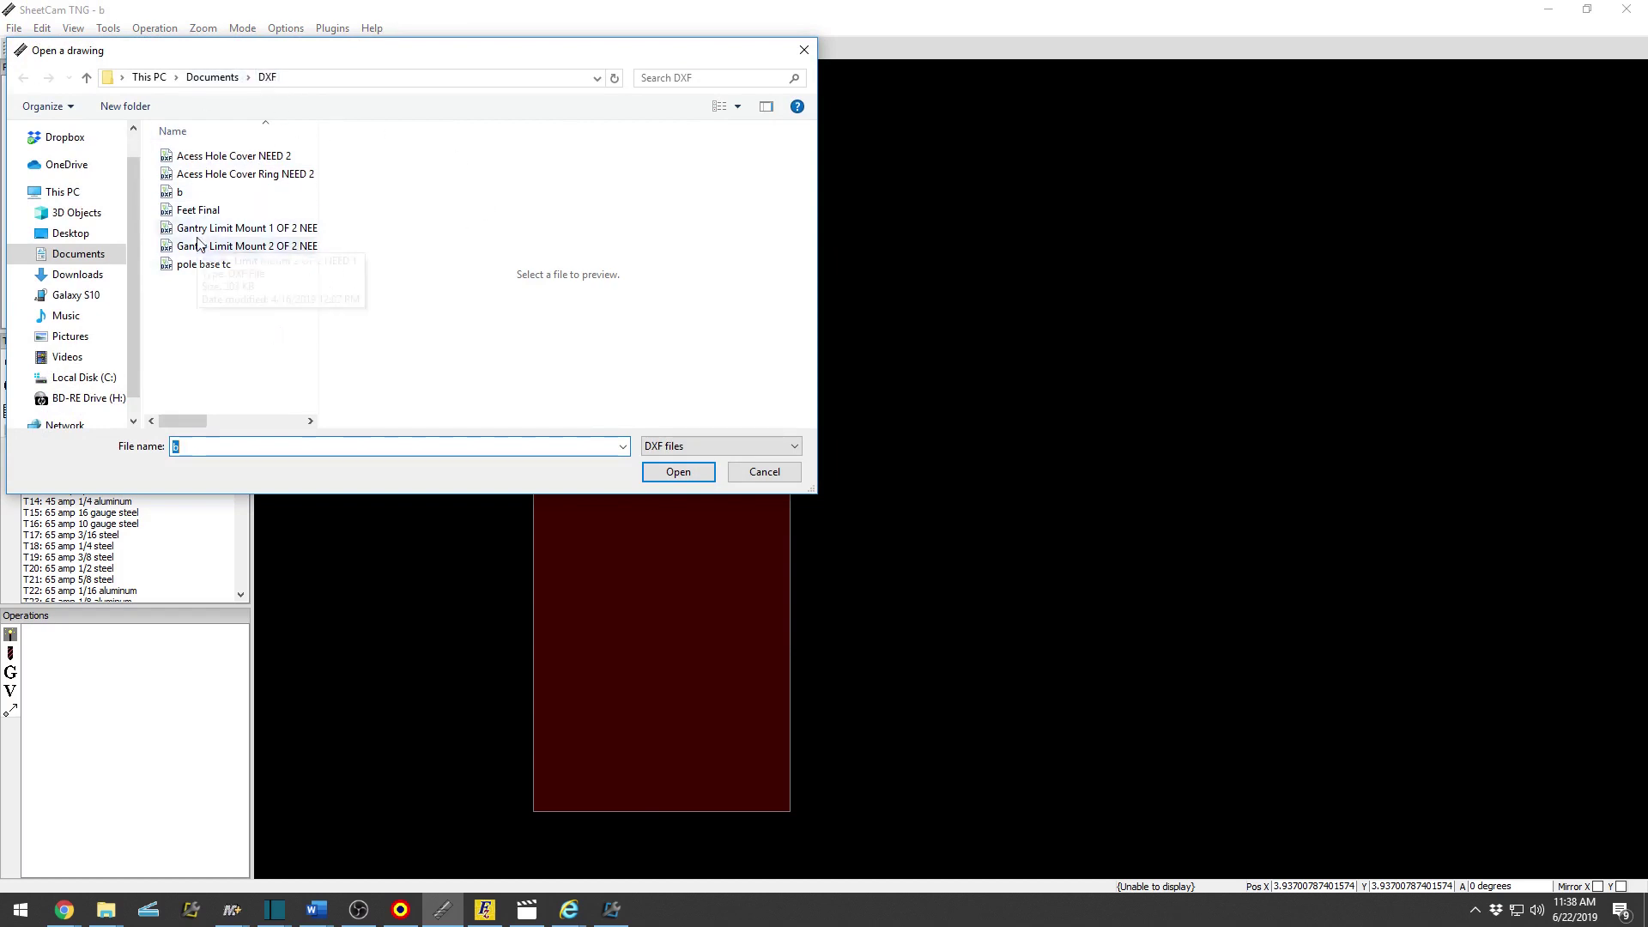
click(199, 196)
double_click(199, 203)
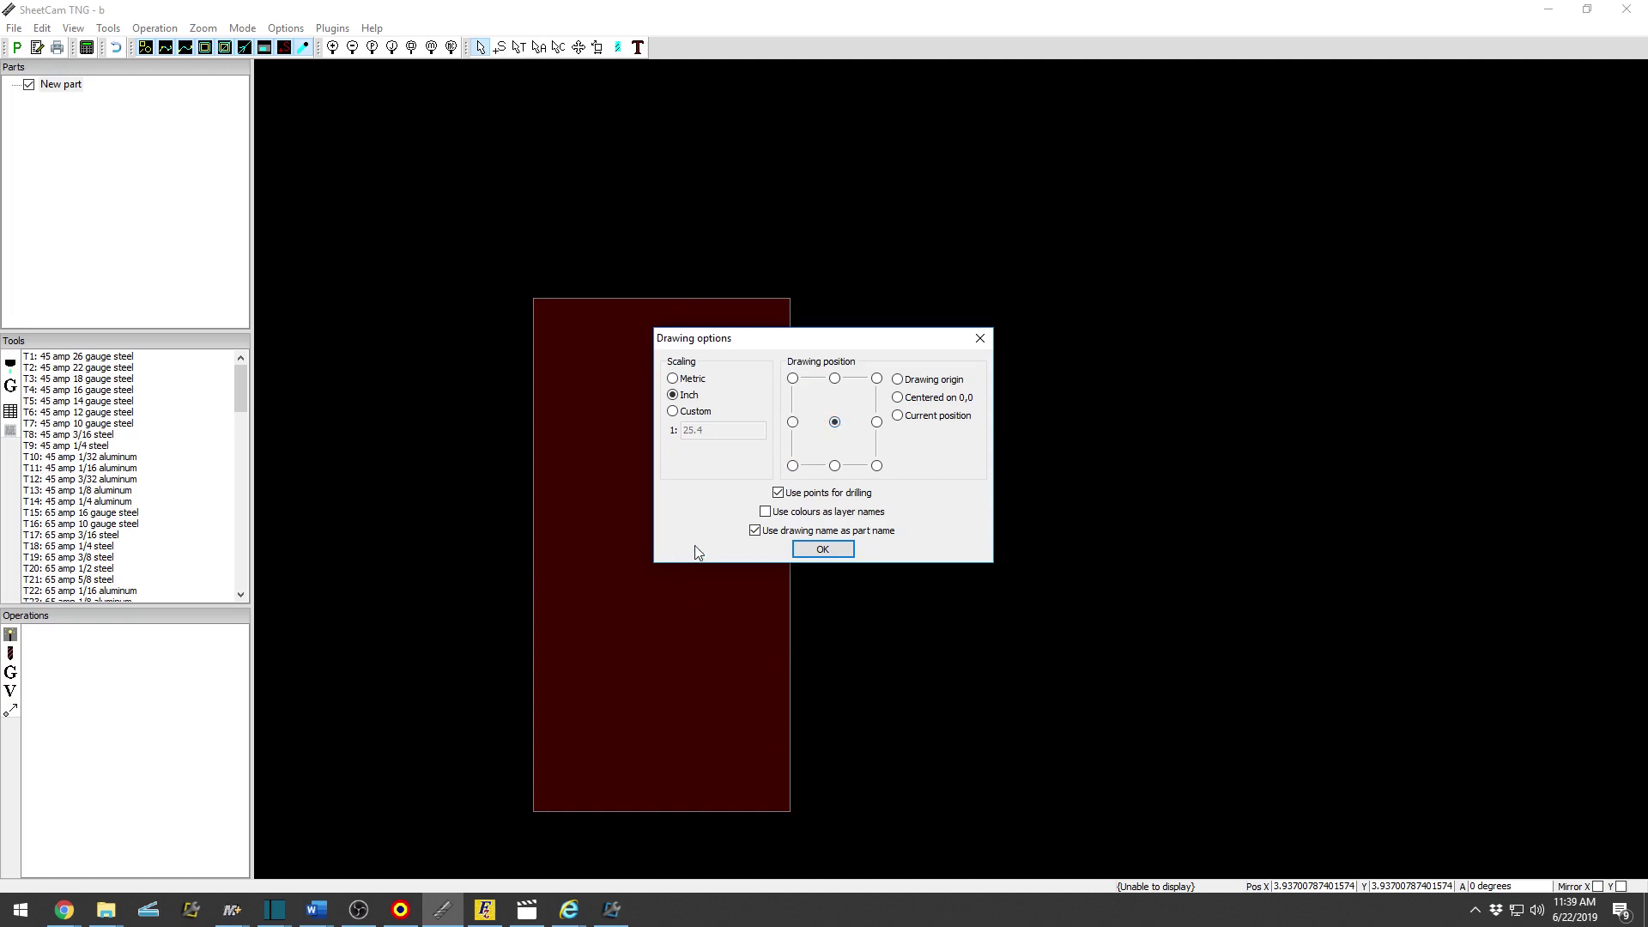
click(793, 466)
click(764, 511)
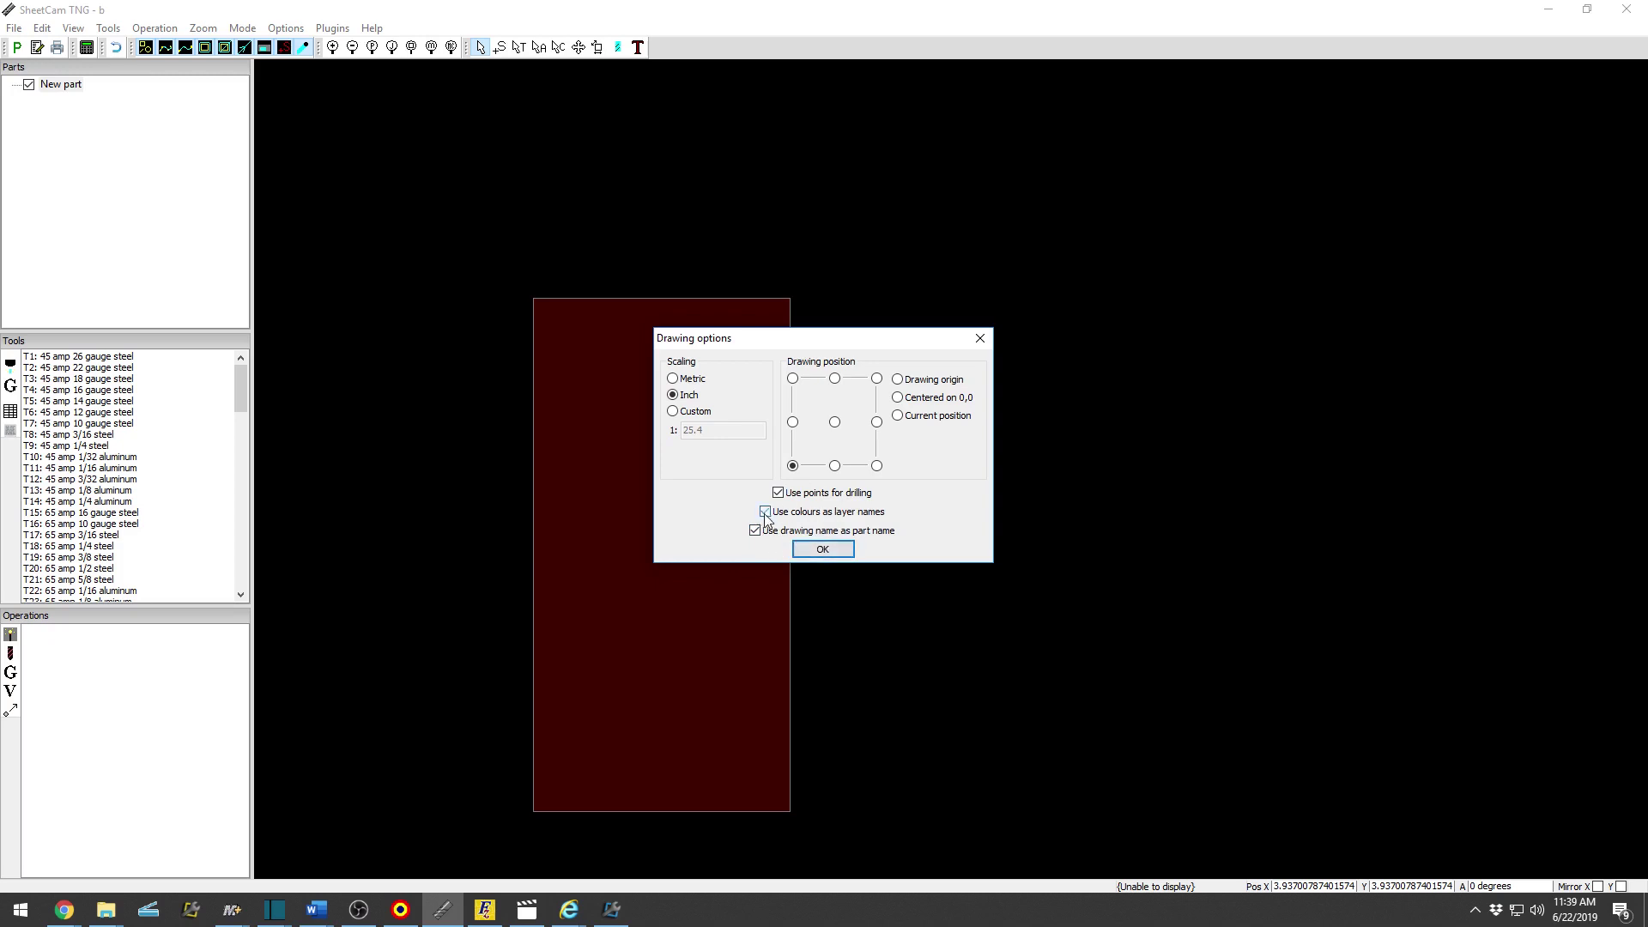
Load the B part and position it in the sheet's lower-left corner in nesting mode.
click(822, 550)
scroll(637, 661, down, 5)
scroll(706, 616, up, 1)
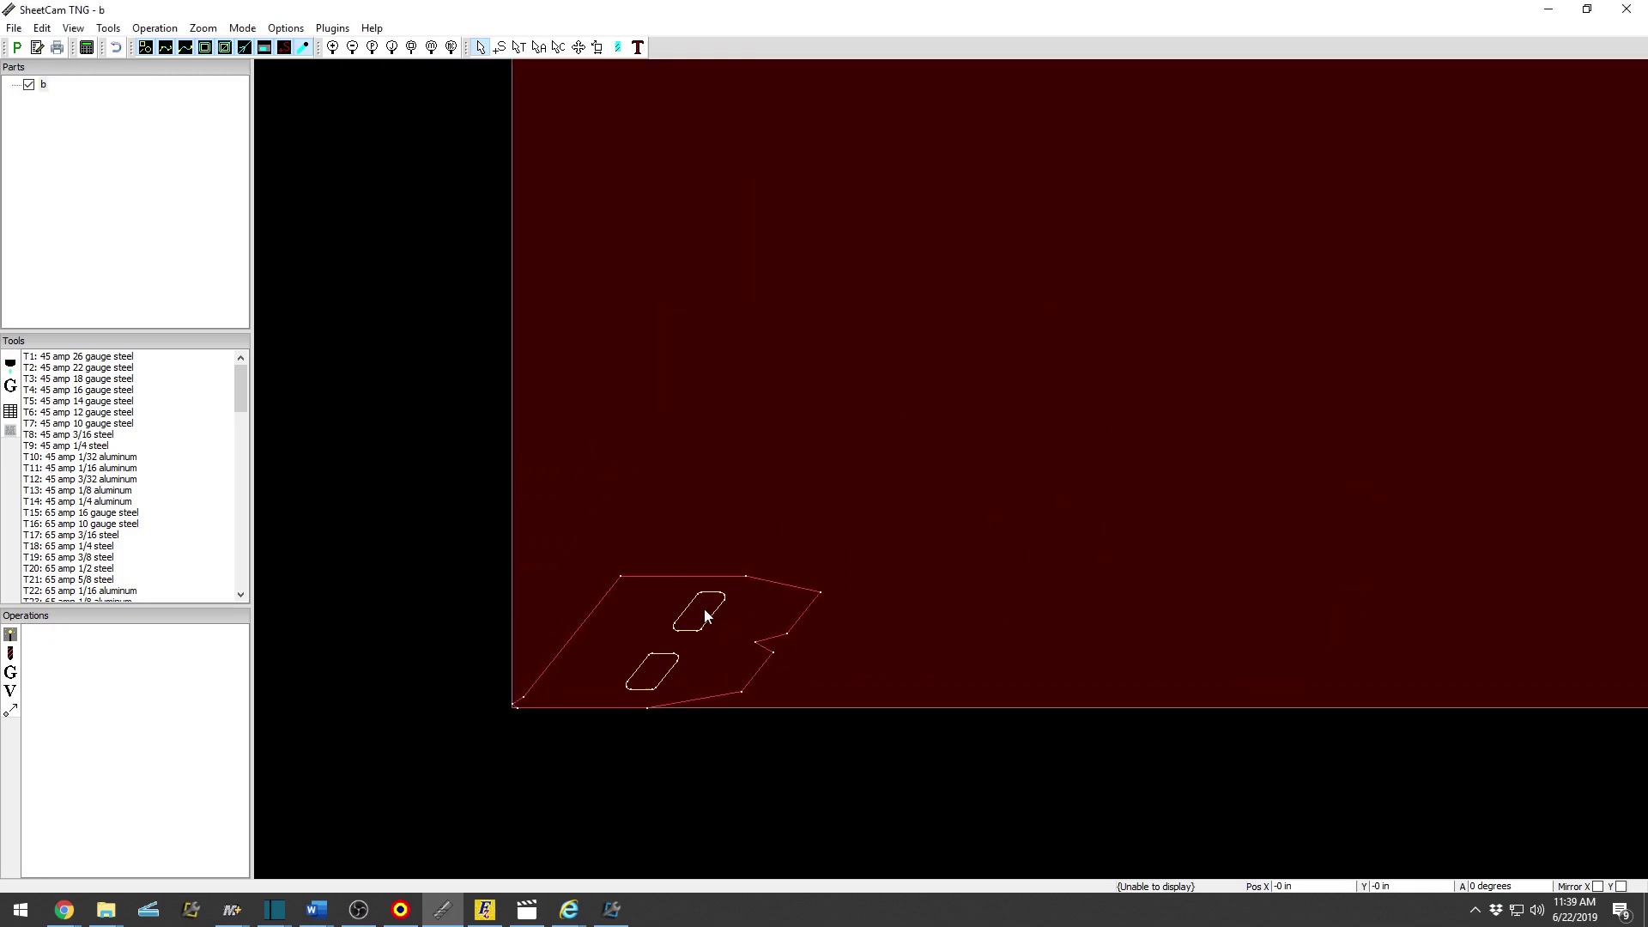
middle_drag(724, 654, 643, 580)
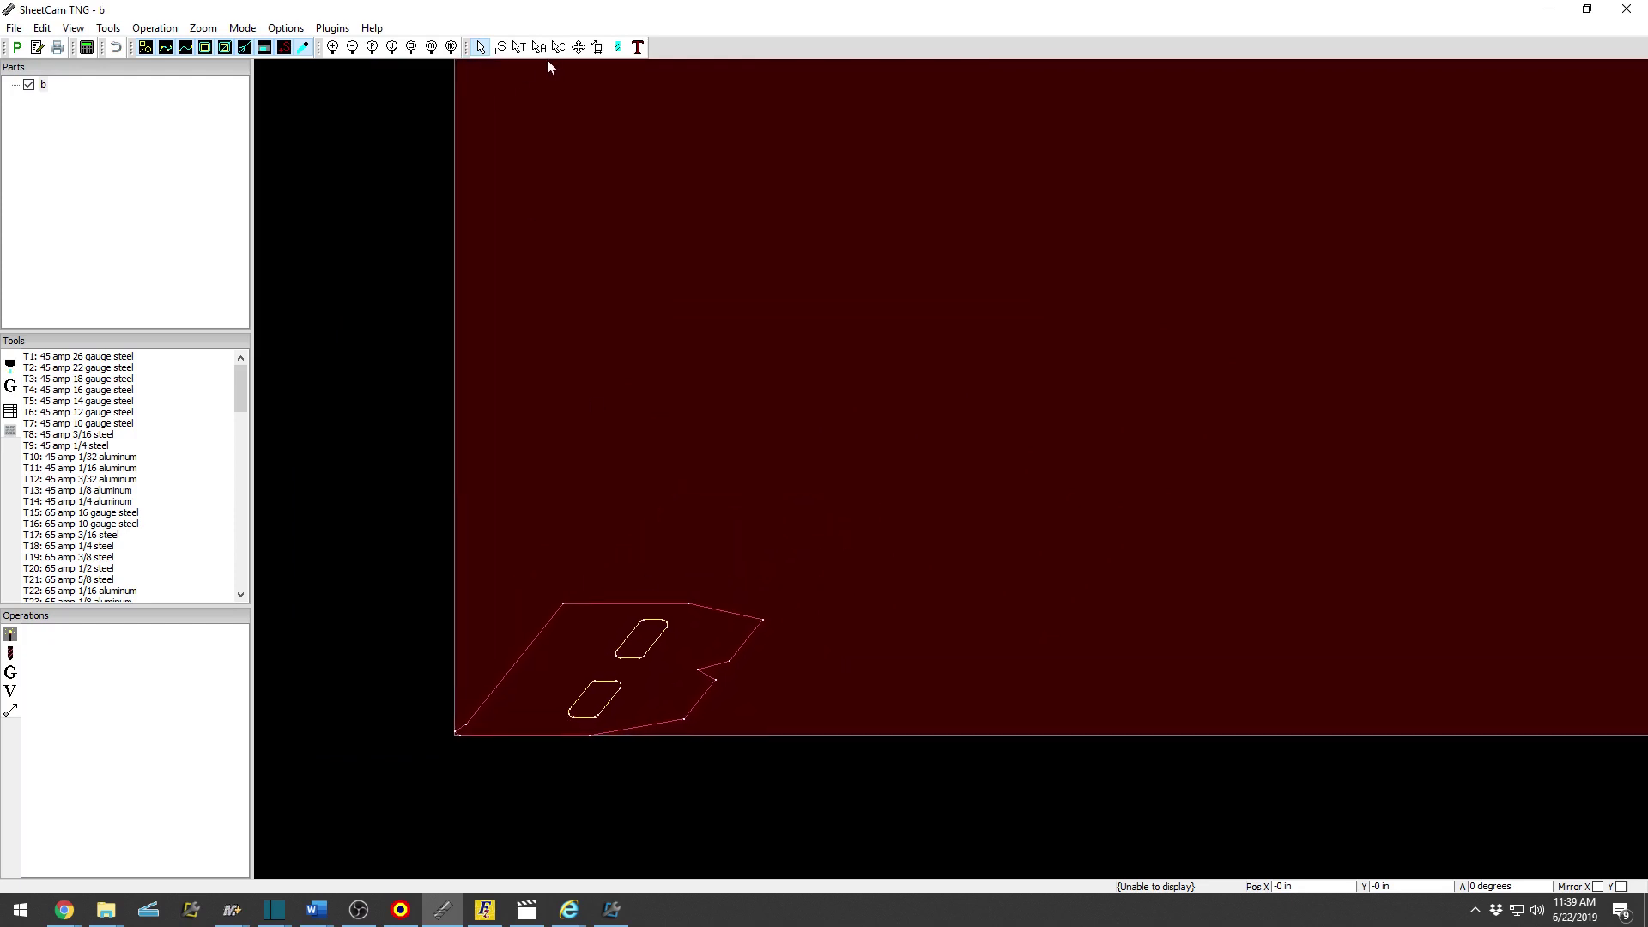
click(581, 48)
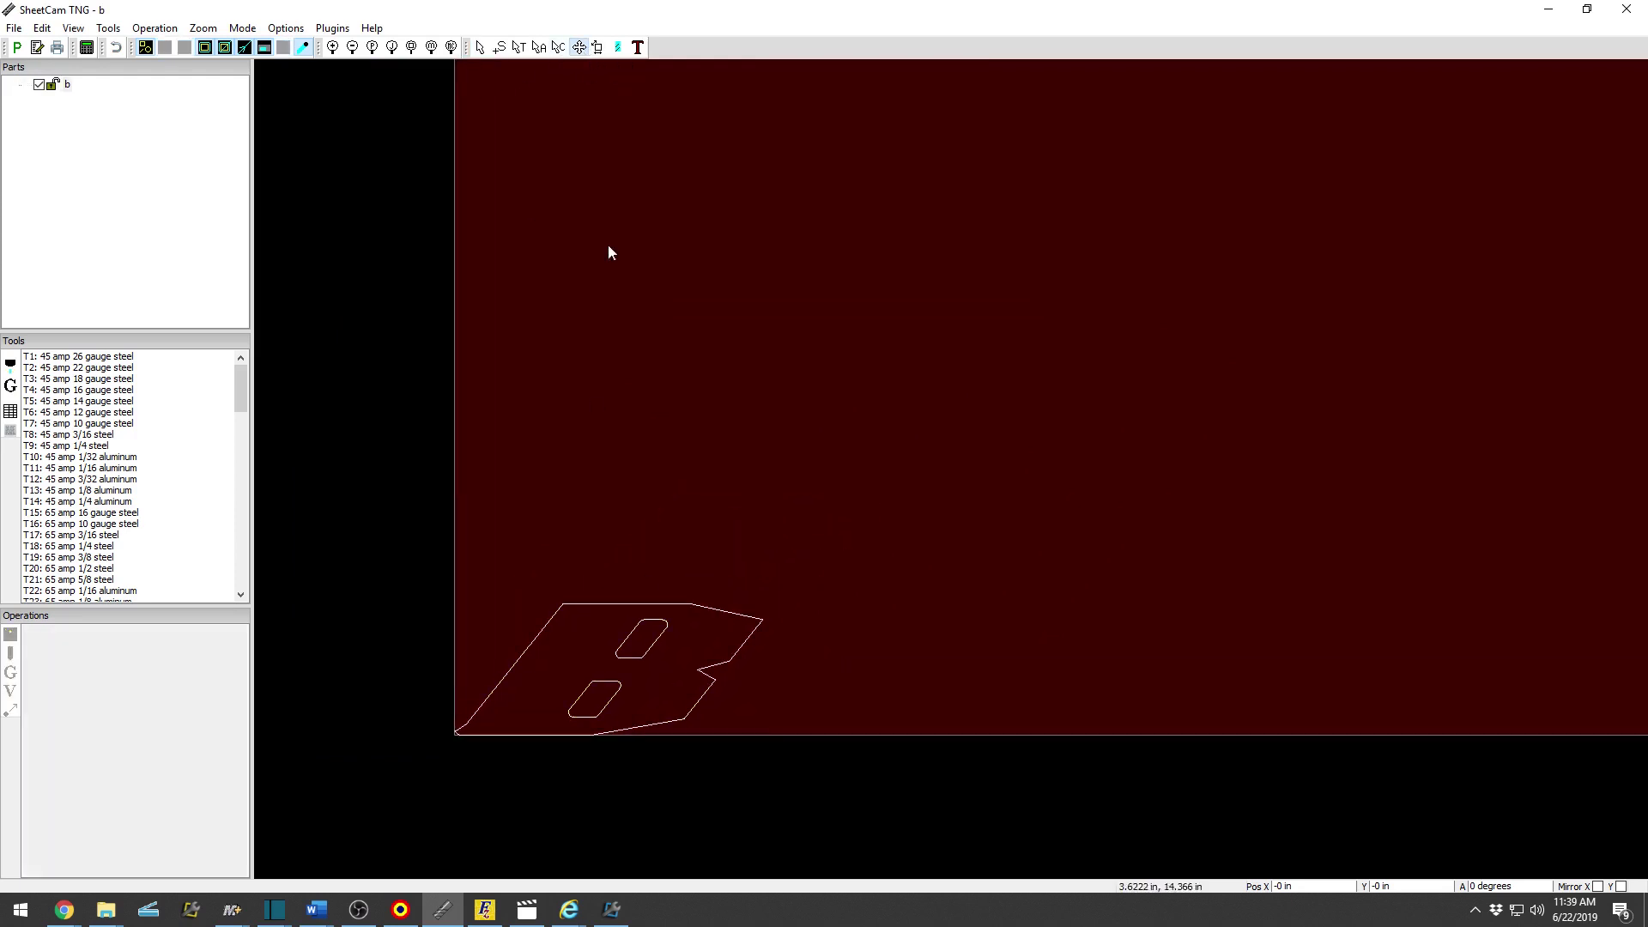
mouse_move(666, 640)
mouse_down()
mouse_move(728, 537)
mouse_move(916, 539)
mouse_move(1118, 482)
mouse_move(695, 673)
mouse_move(689, 633)
mouse_move(678, 649)
mouse_up()
Try Multiple duplicate of B, then cancel and delete Duplicate 1 and Duplicate 2.
right_click(678, 649)
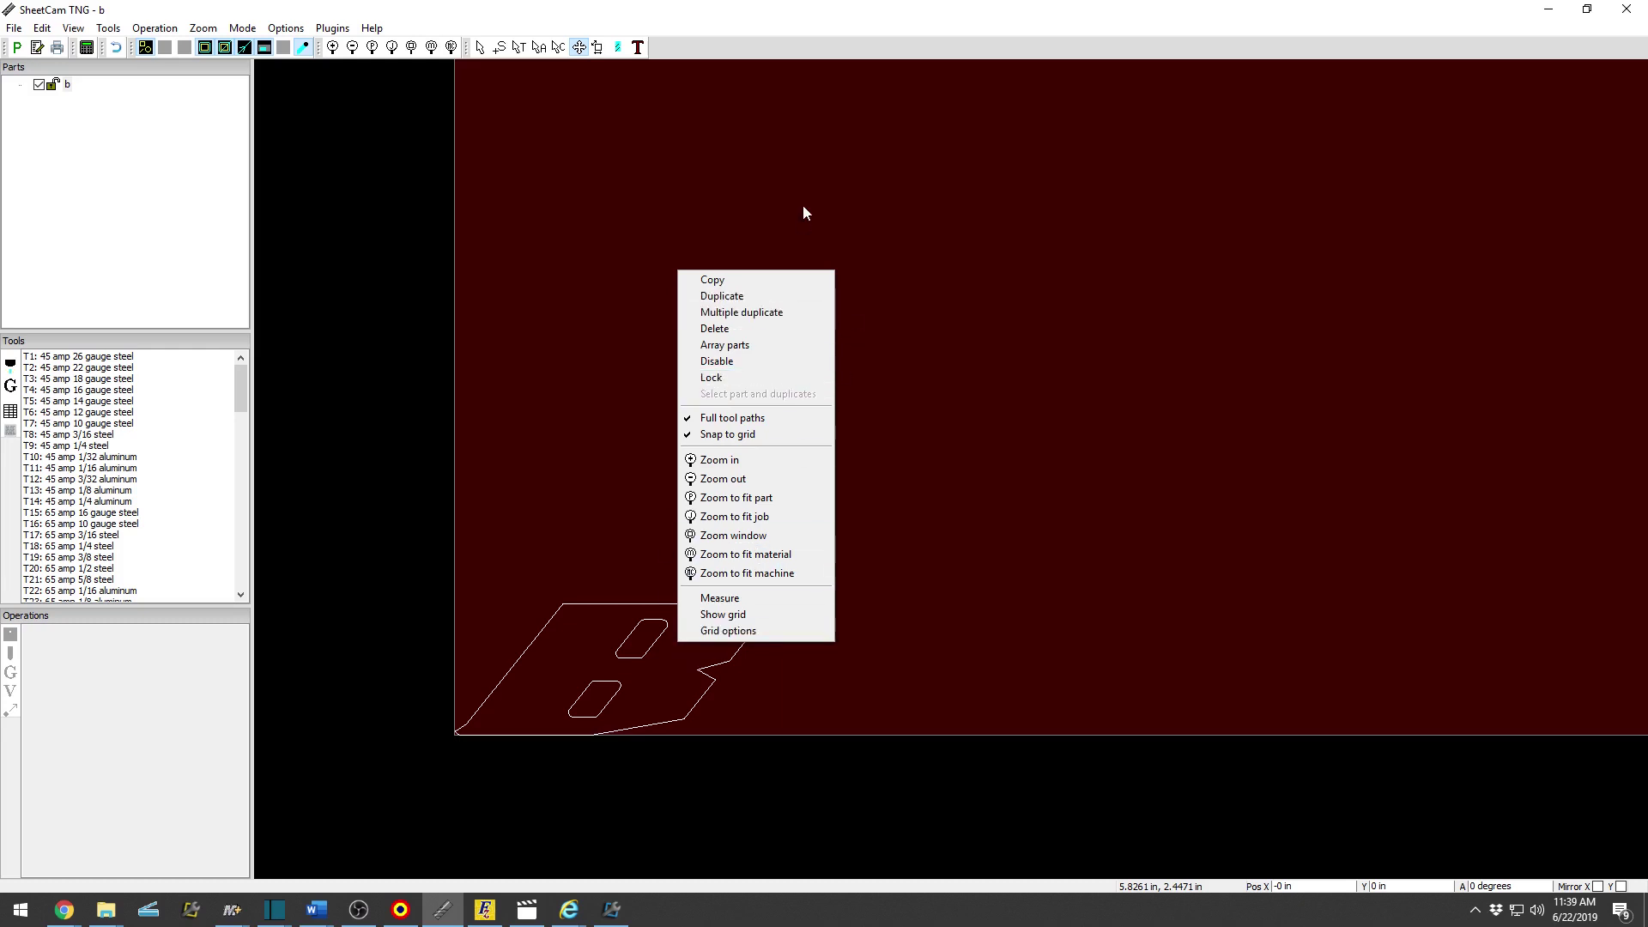
click(775, 312)
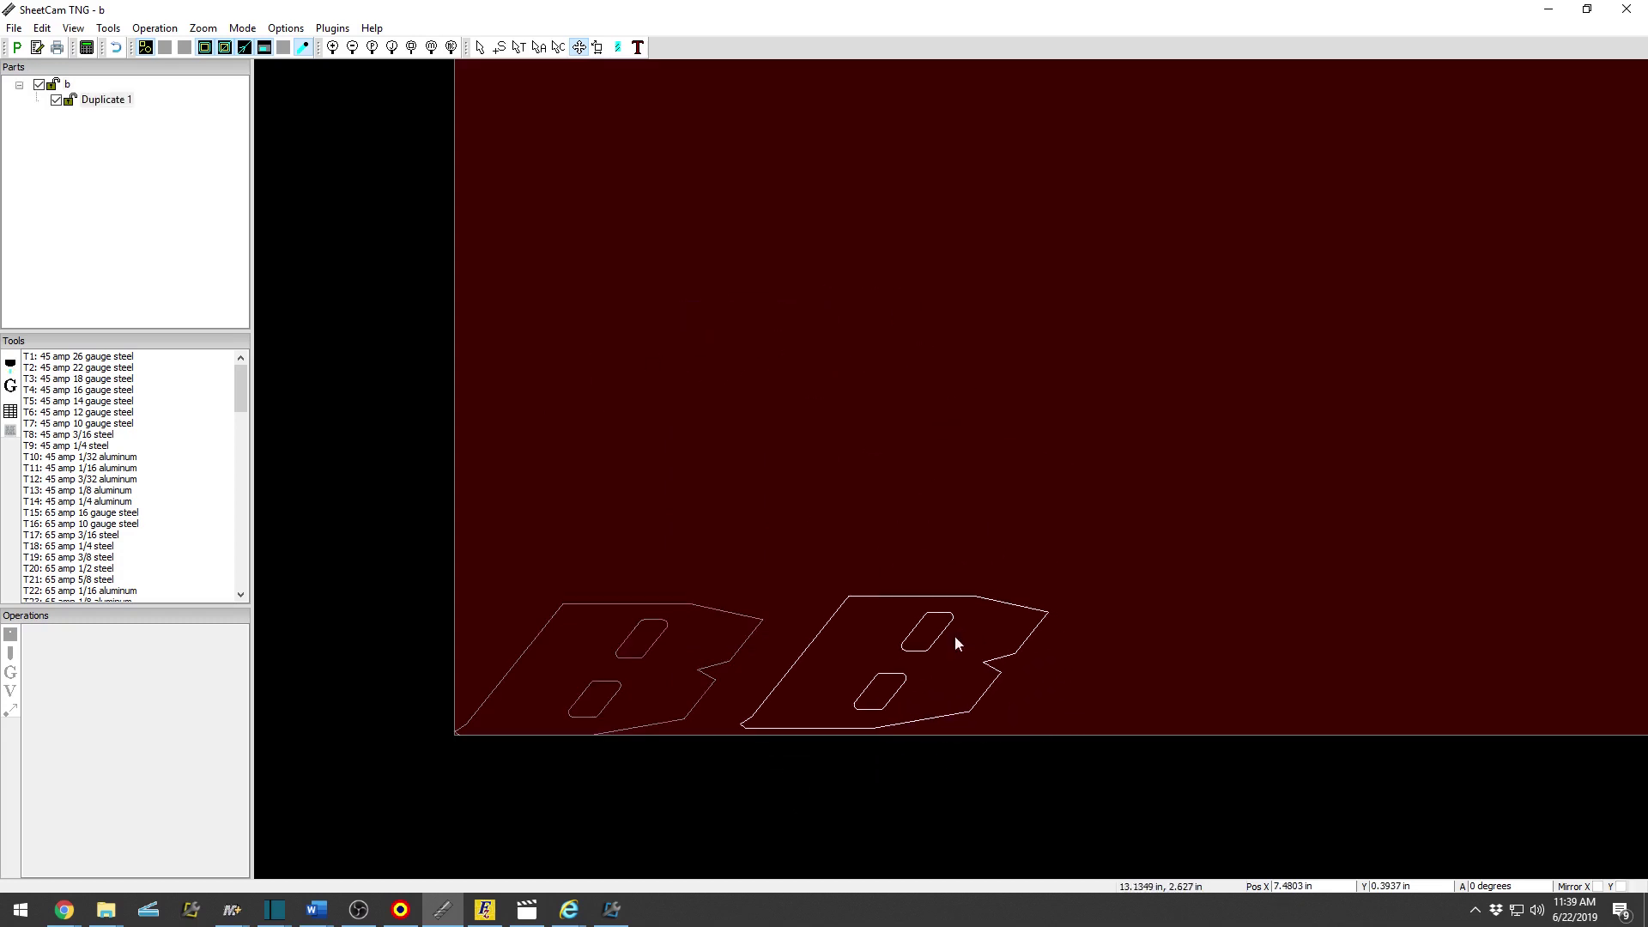
click(899, 655)
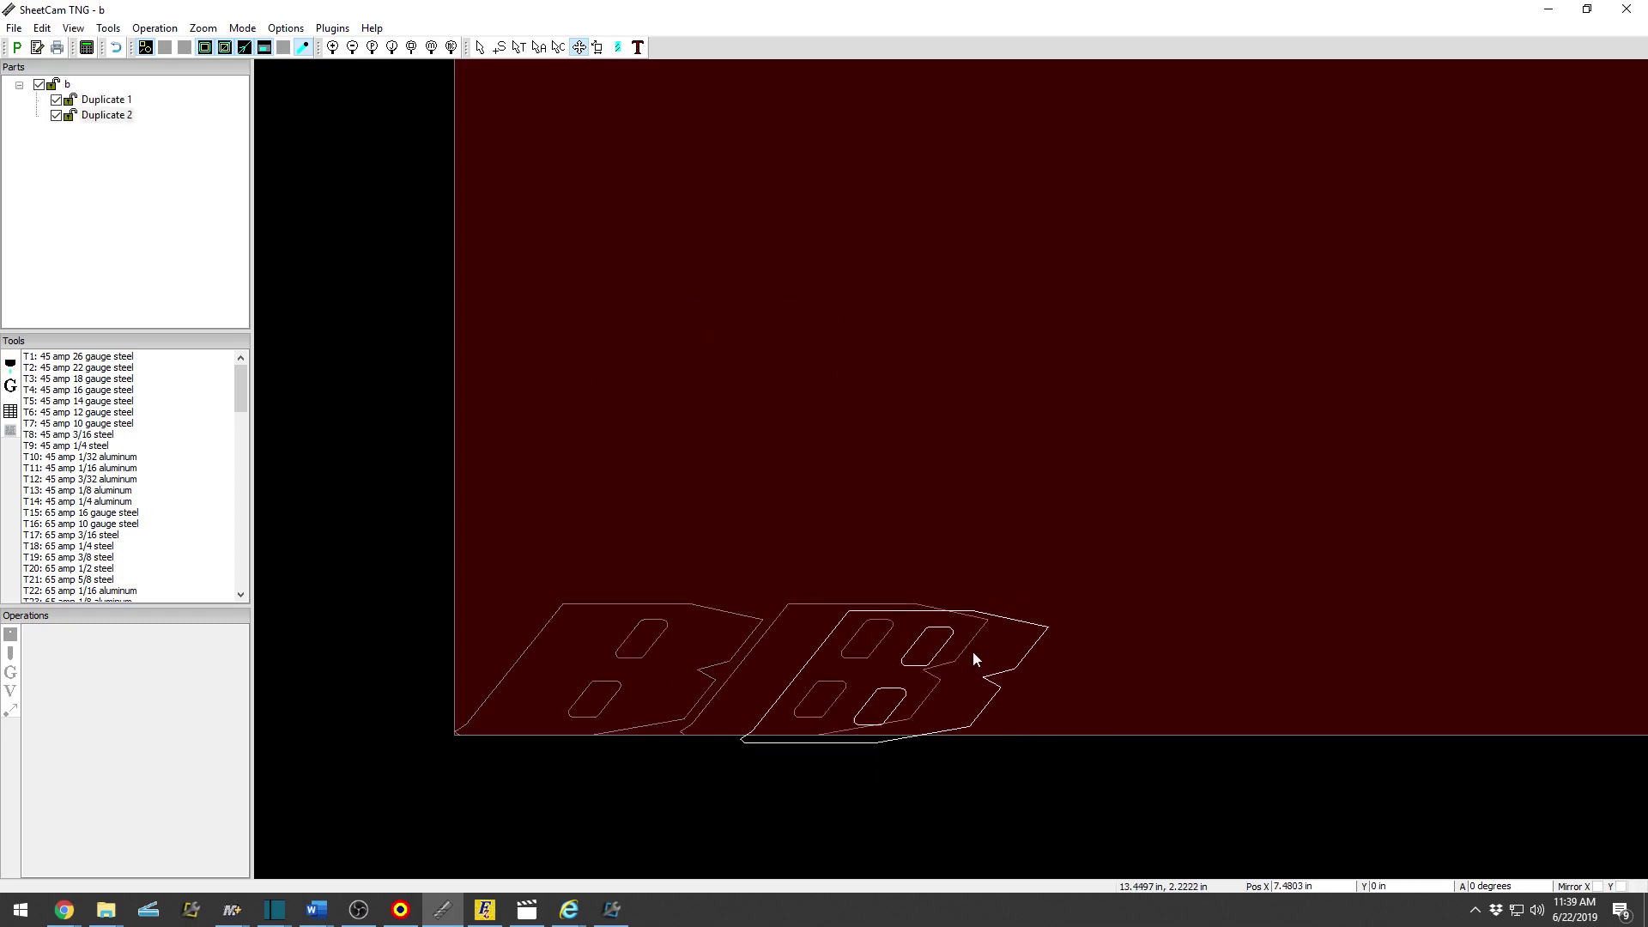
click(1126, 653)
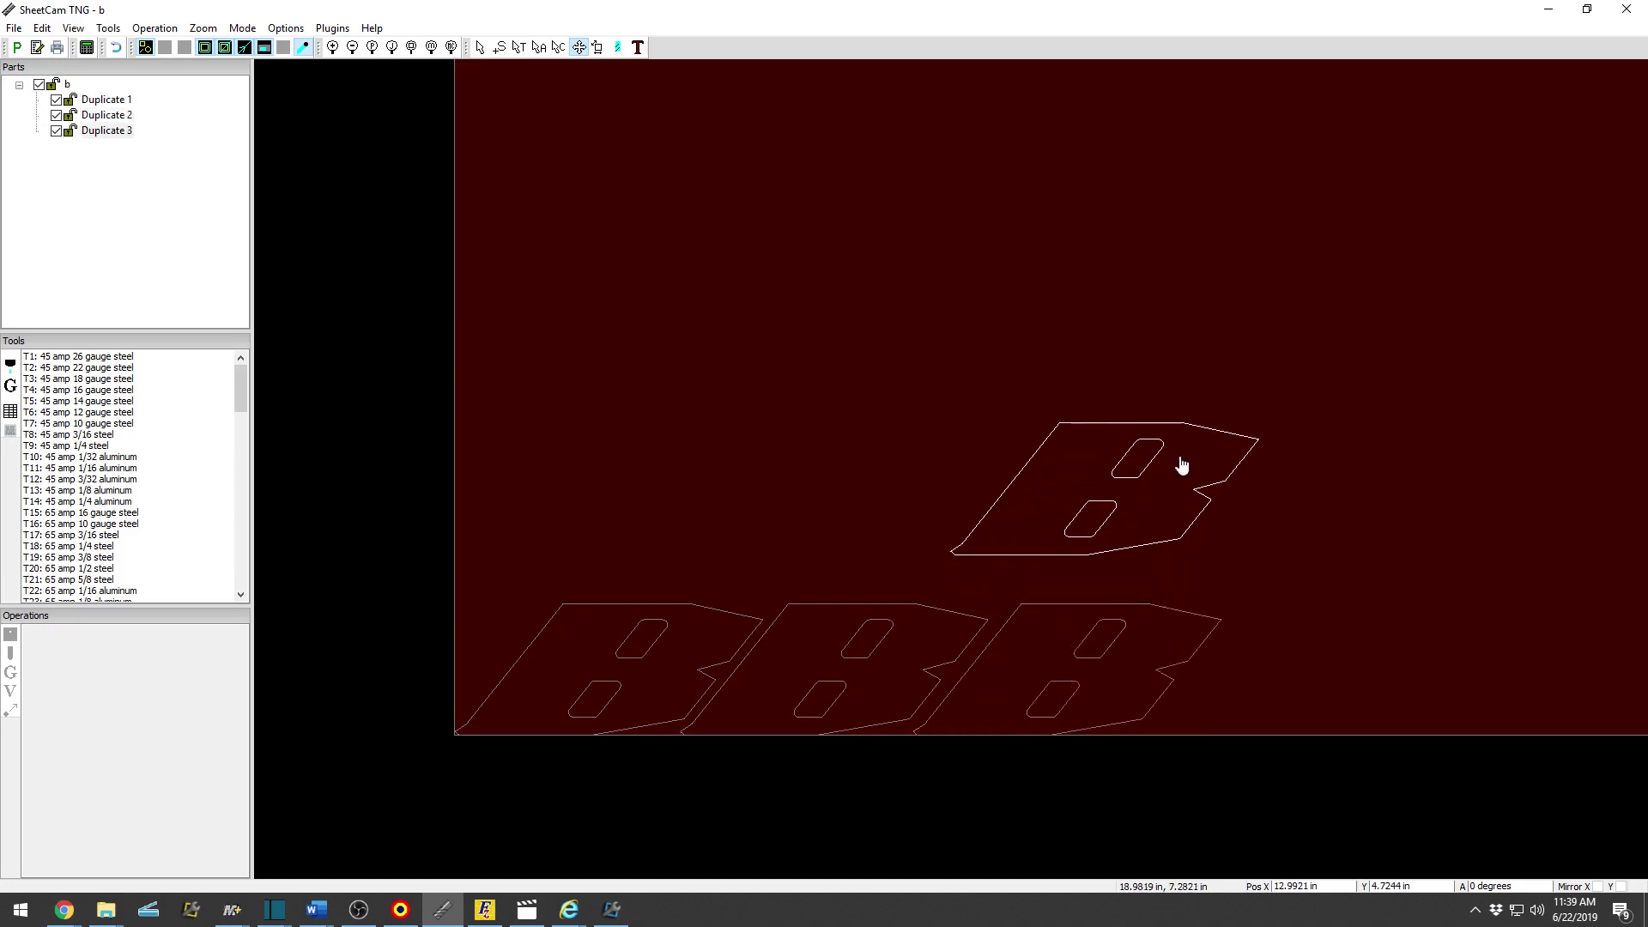
right_click(1181, 459)
click(1206, 469)
click(120, 117)
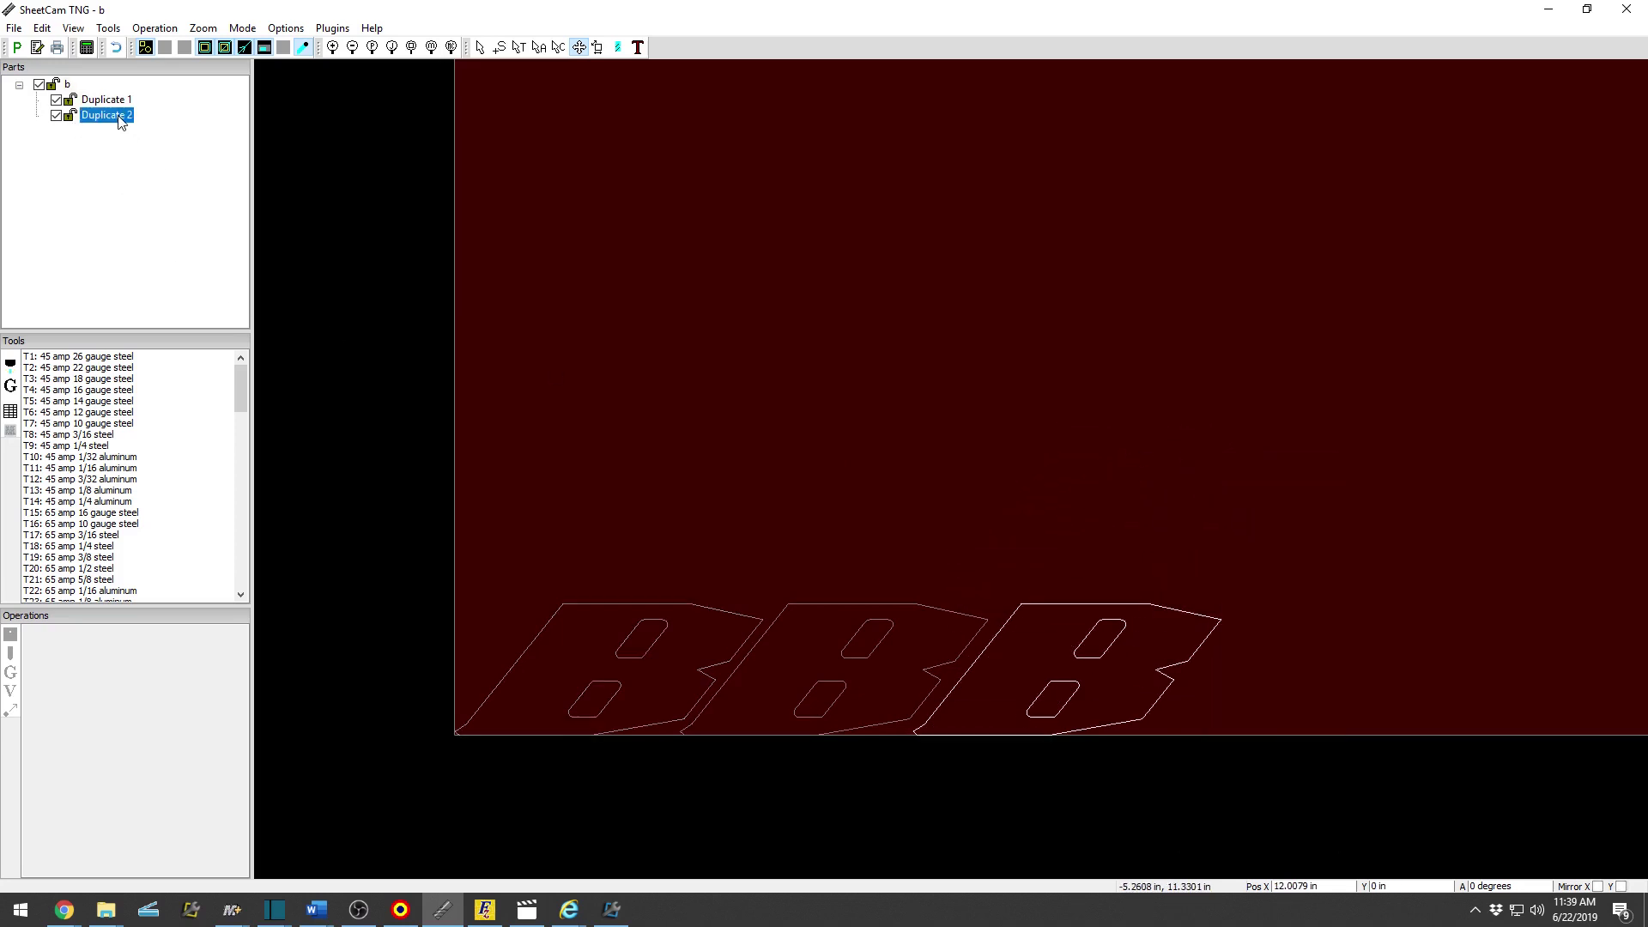
key(Delete)
key(Delete)
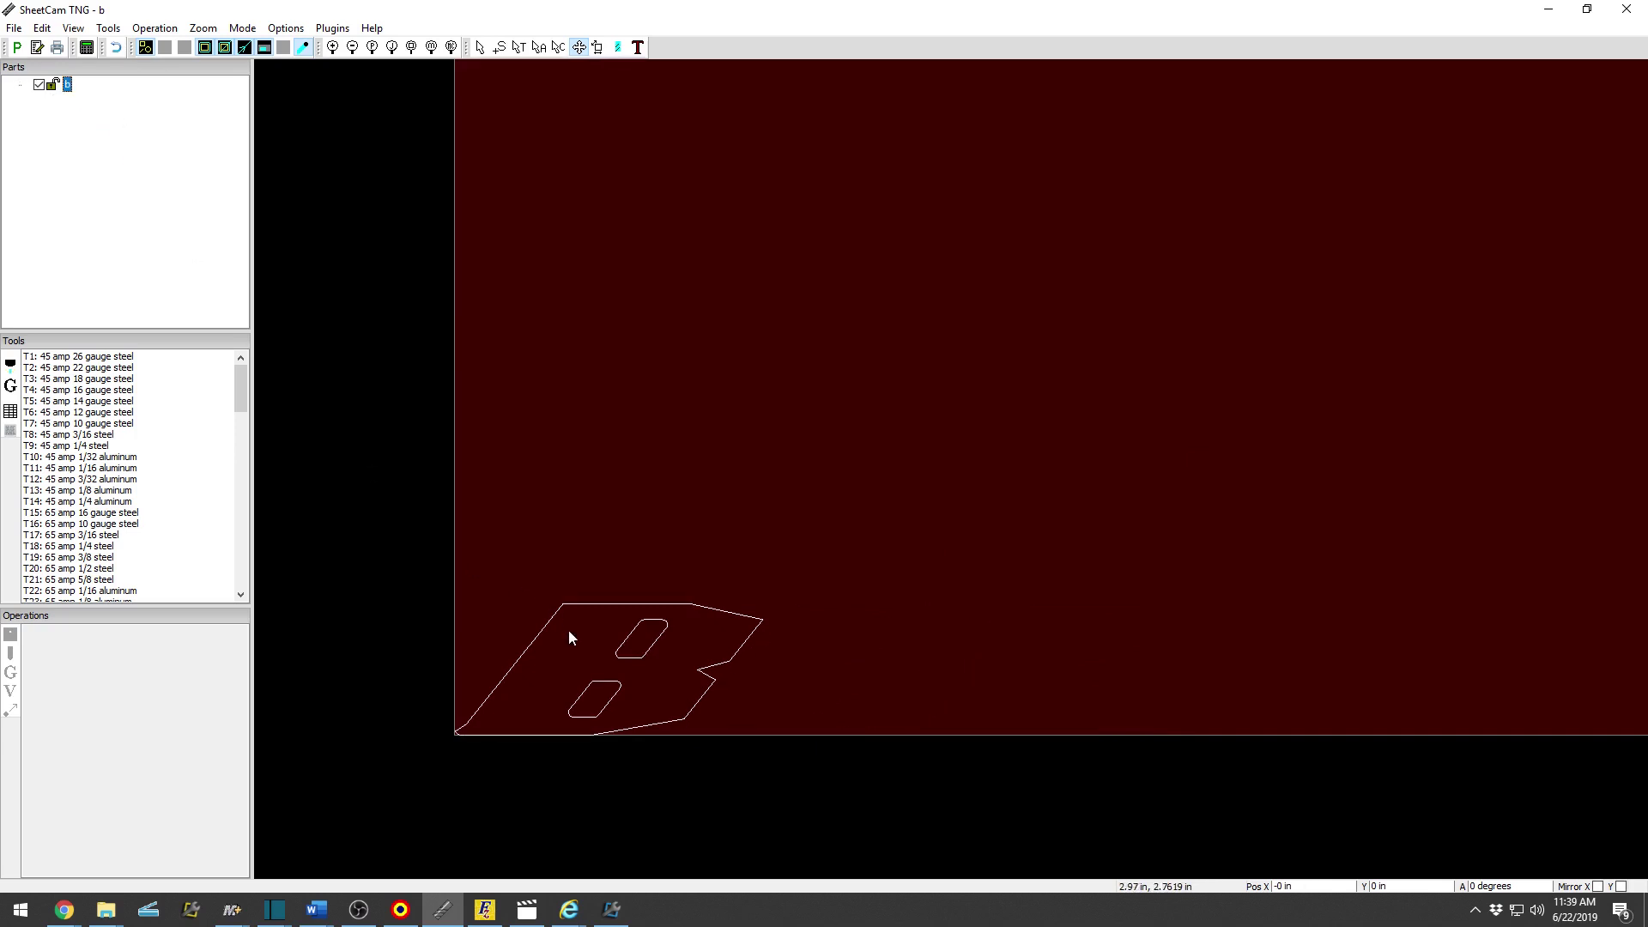
Array the B part in 5 columns and 2 rows with 0.2 in X and Y spacing.
right_click(574, 637)
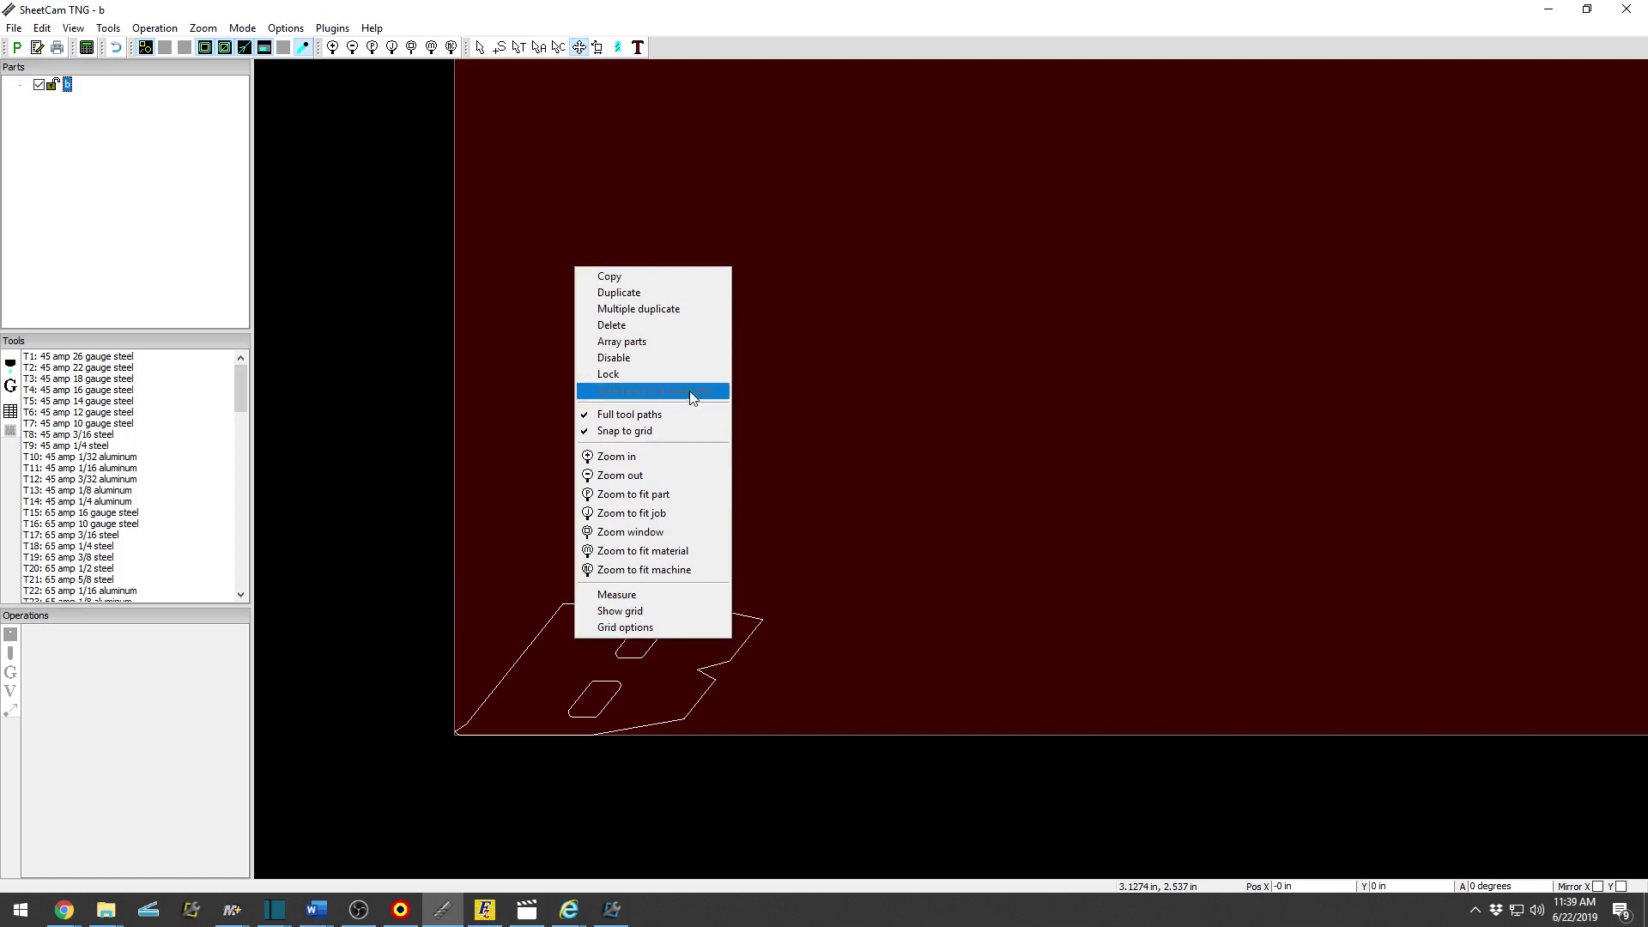
click(659, 341)
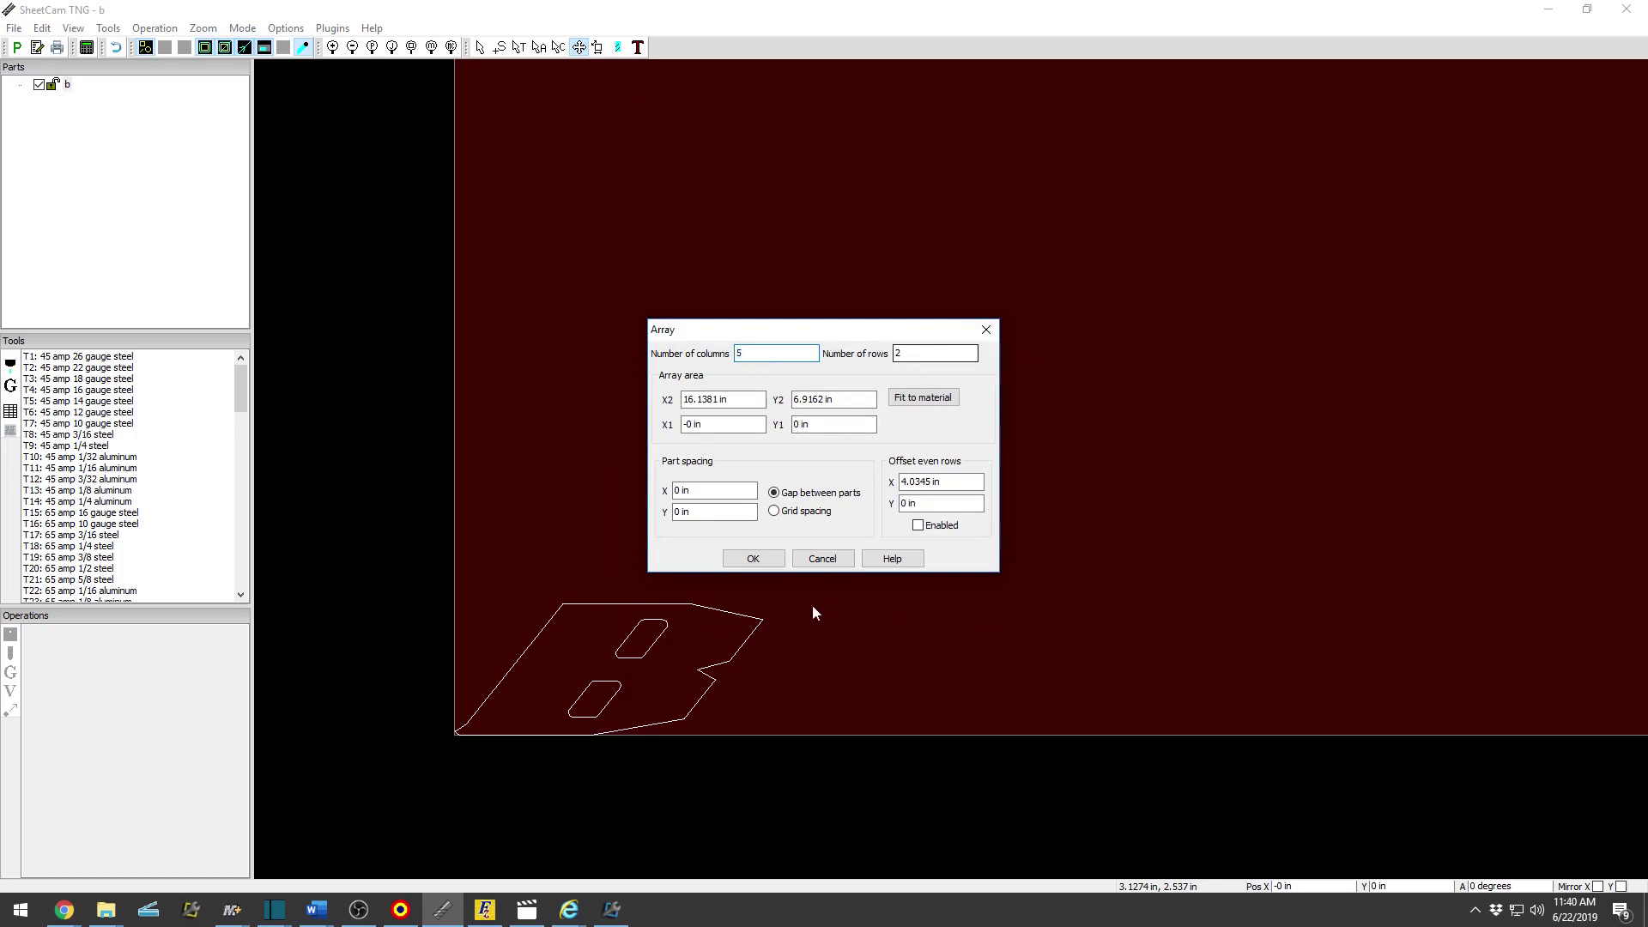
click(683, 491)
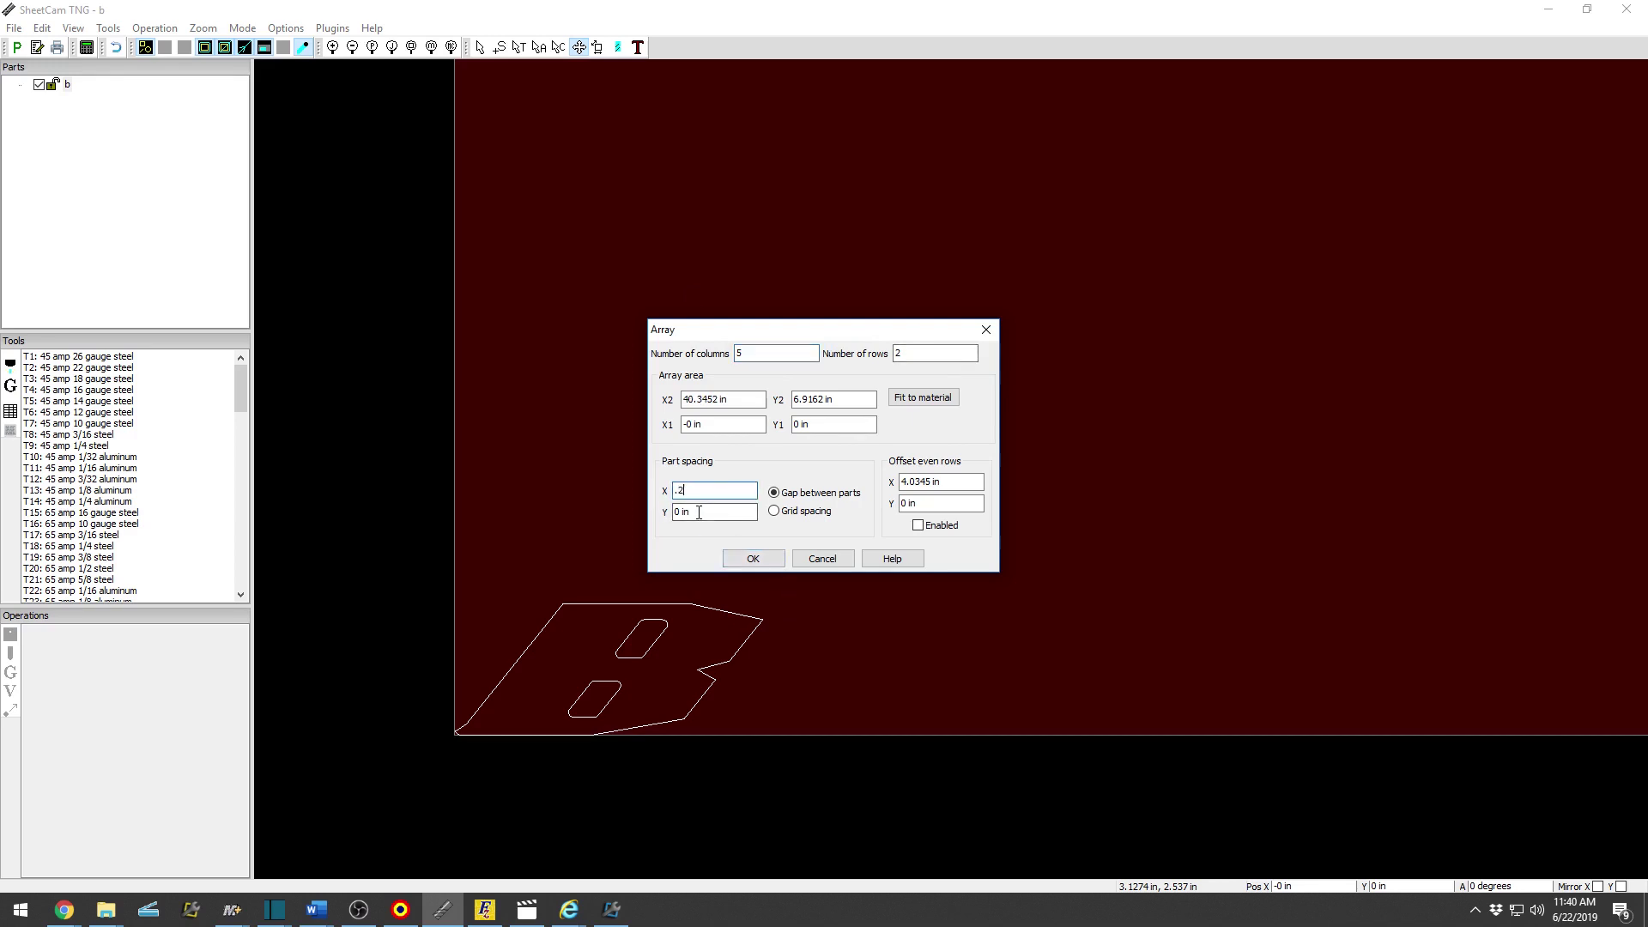
click(676, 512)
text(.2)
click(754, 558)
scroll(639, 560, down, 2)
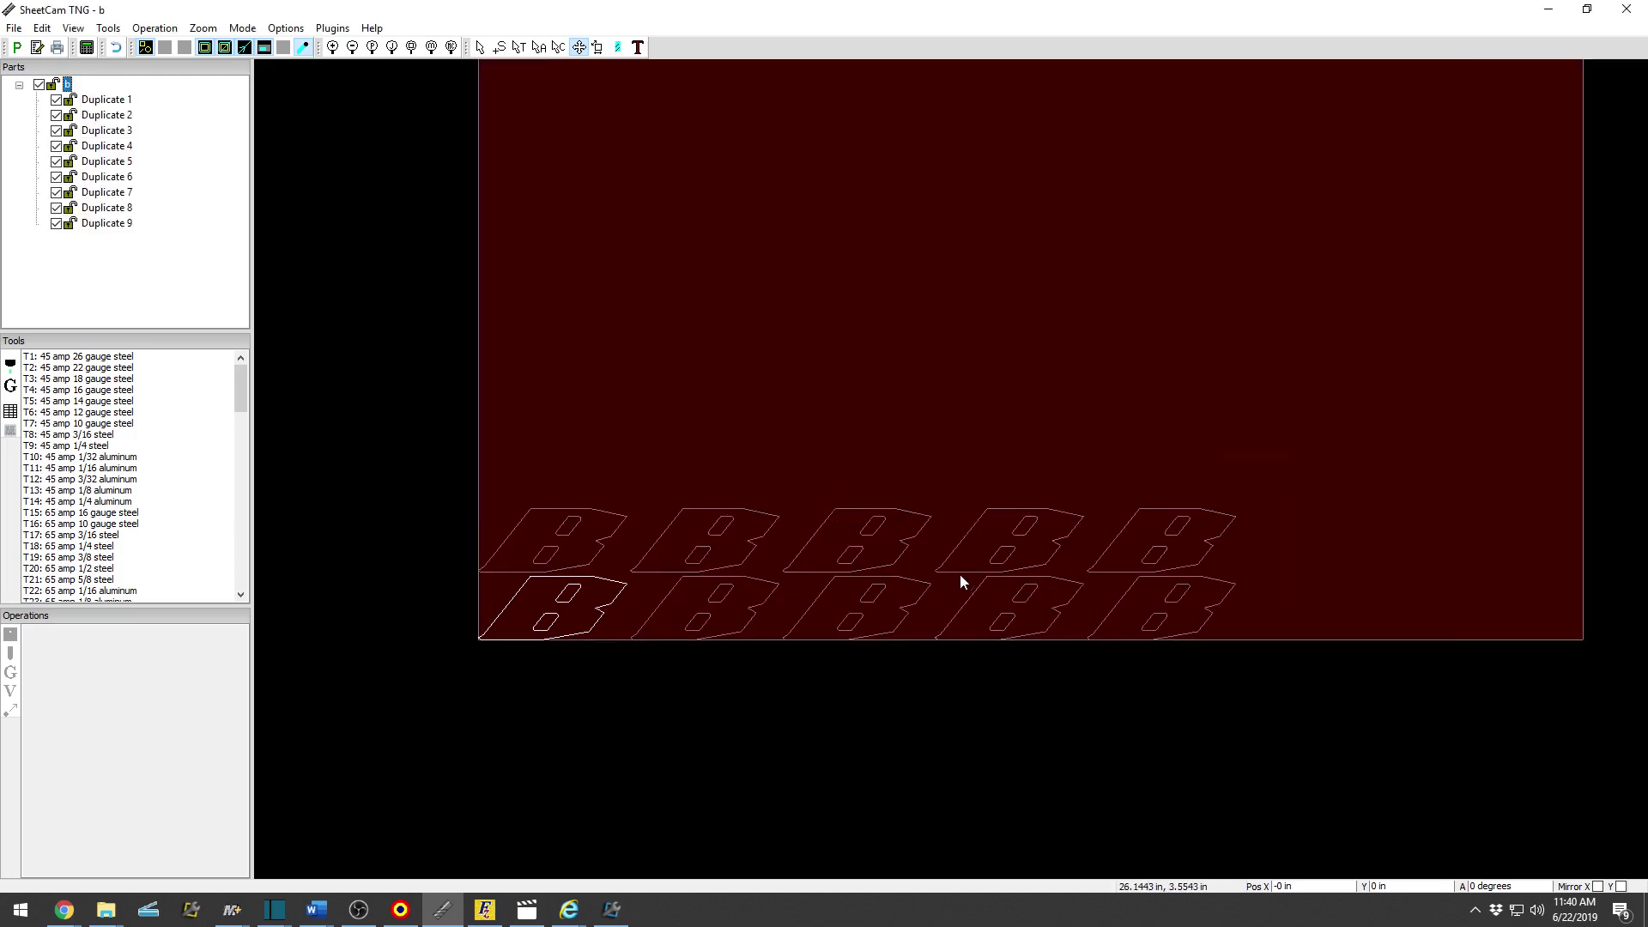
scroll(961, 575, up, 2)
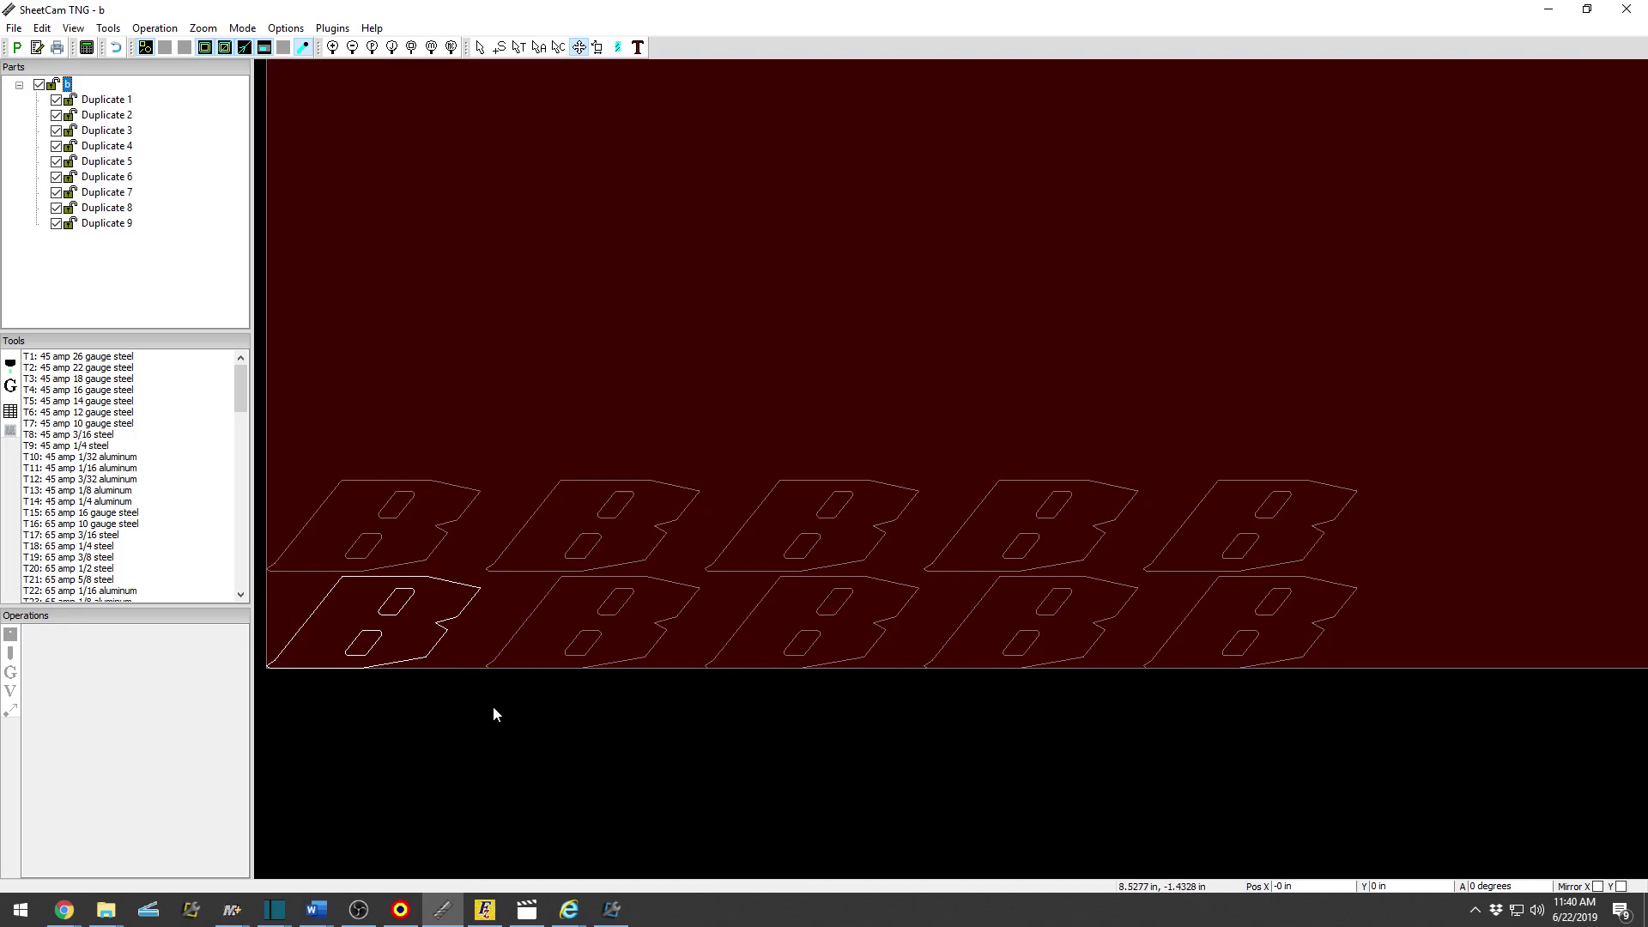
scroll(684, 632, down, 3)
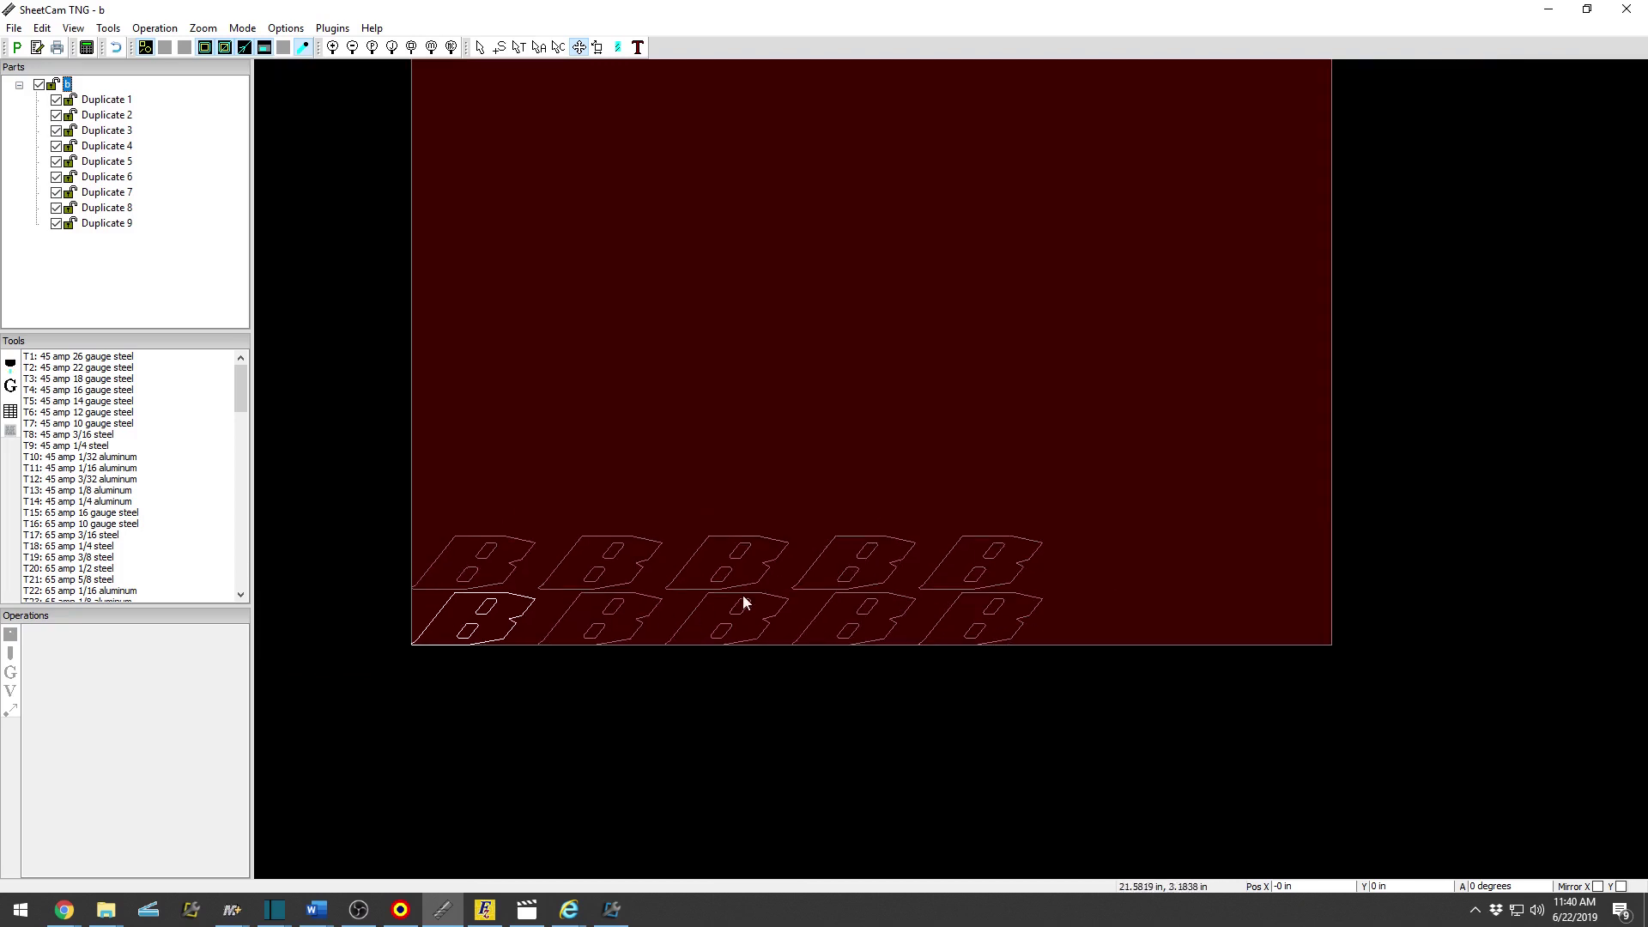
click(103, 225)
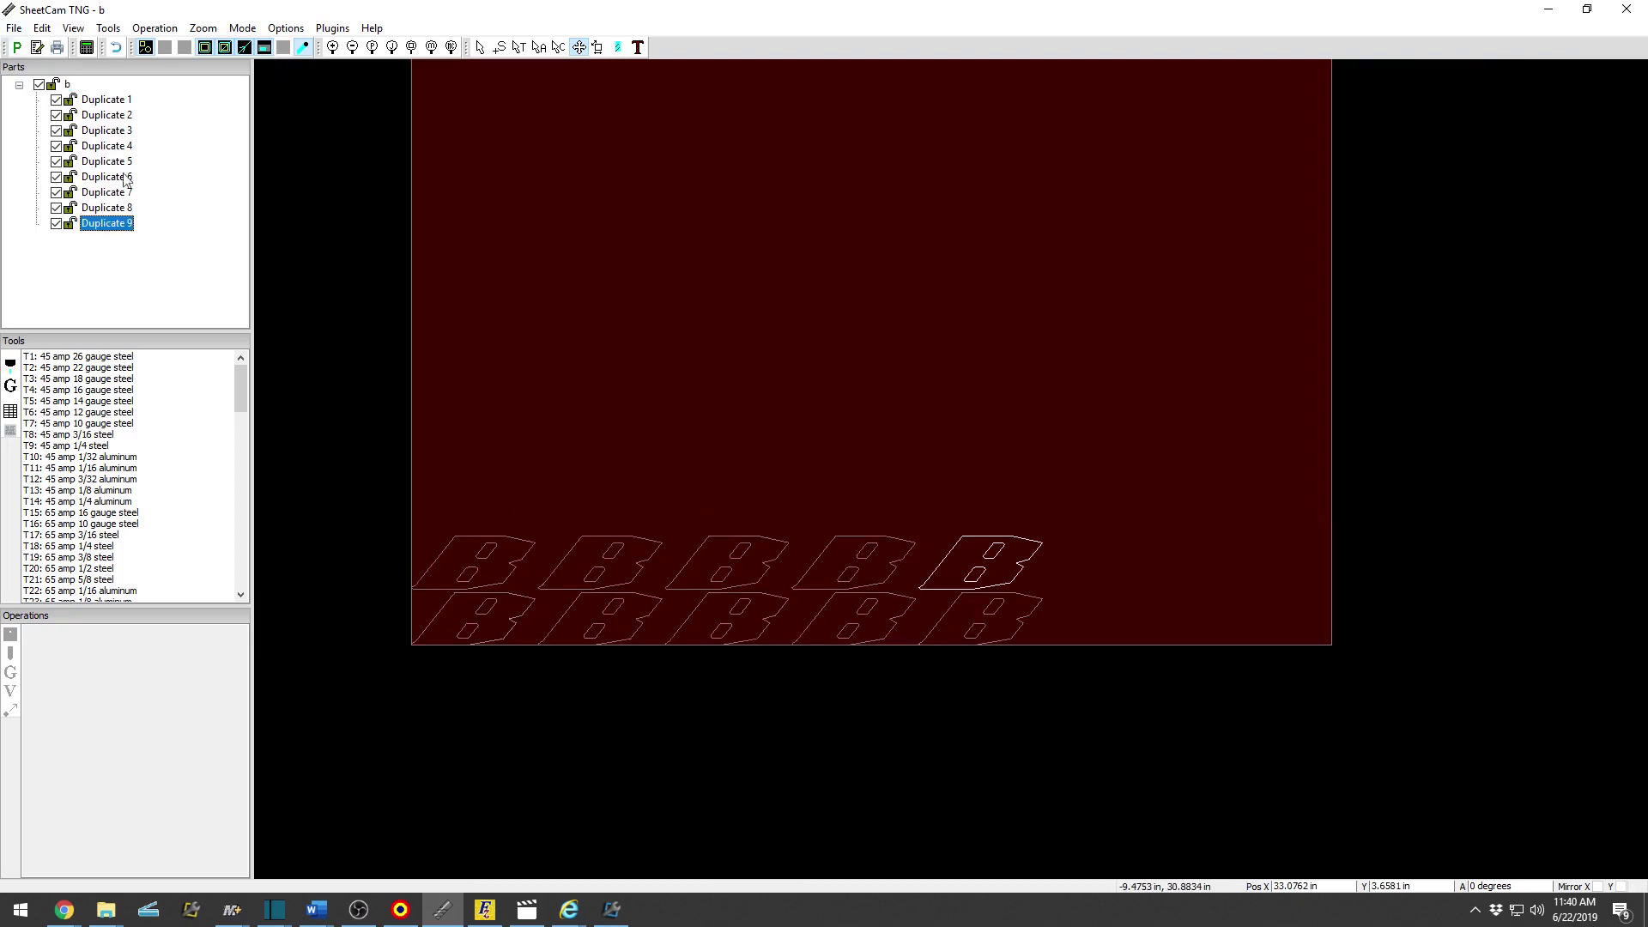
Delete part b together with all its duplicates.
right_click(68, 85)
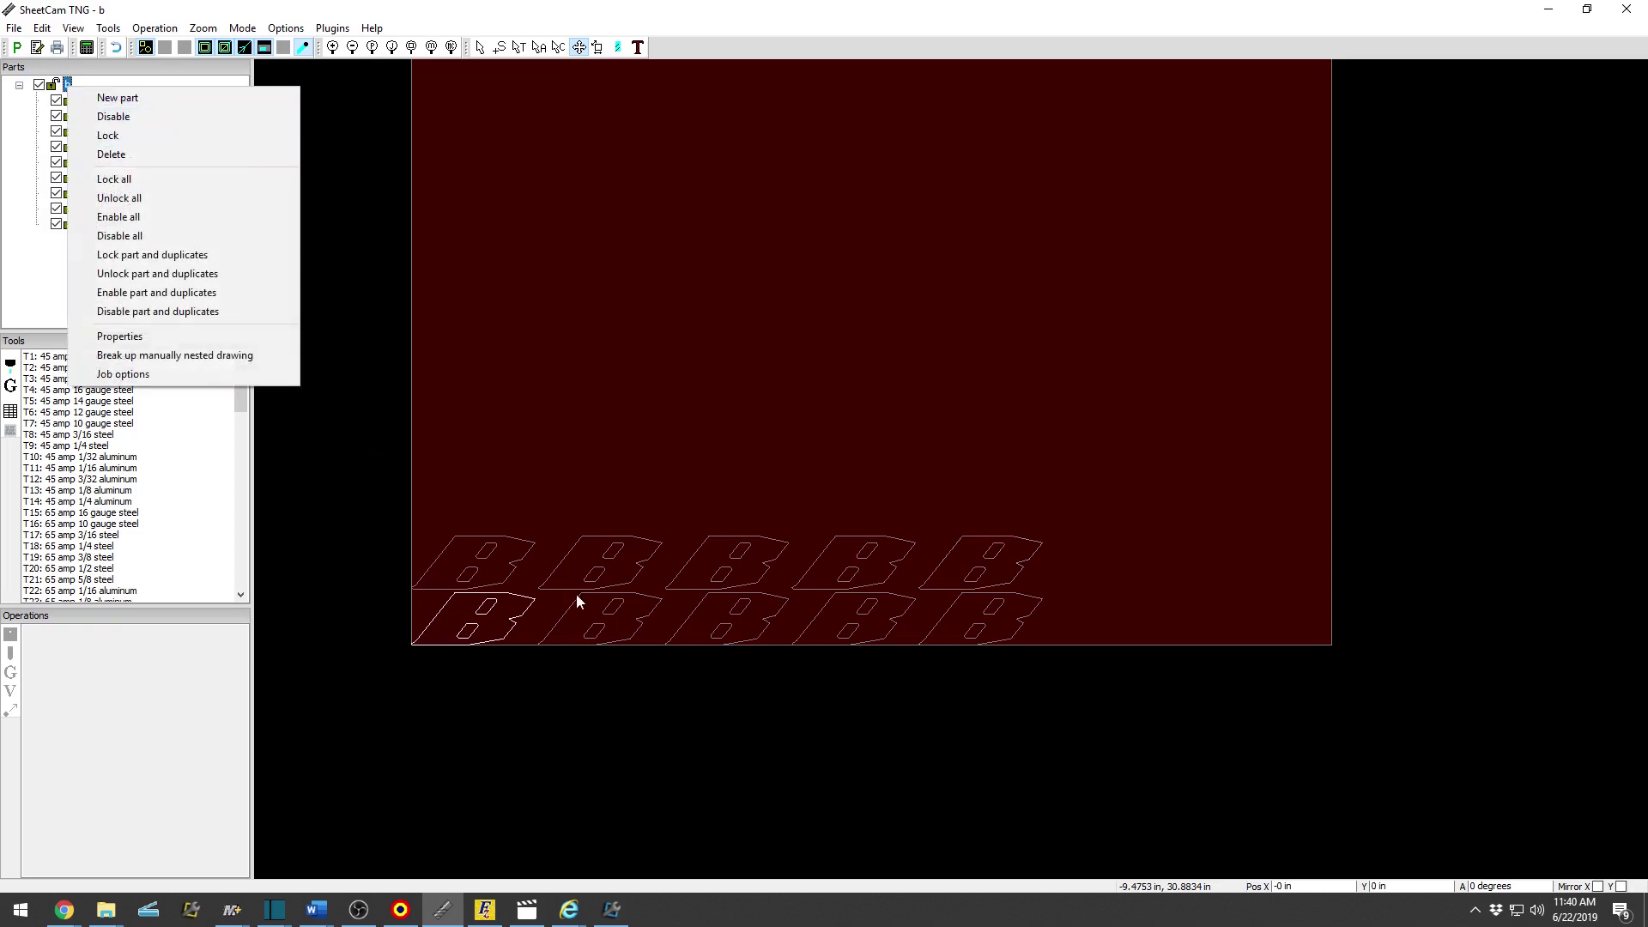
click(168, 161)
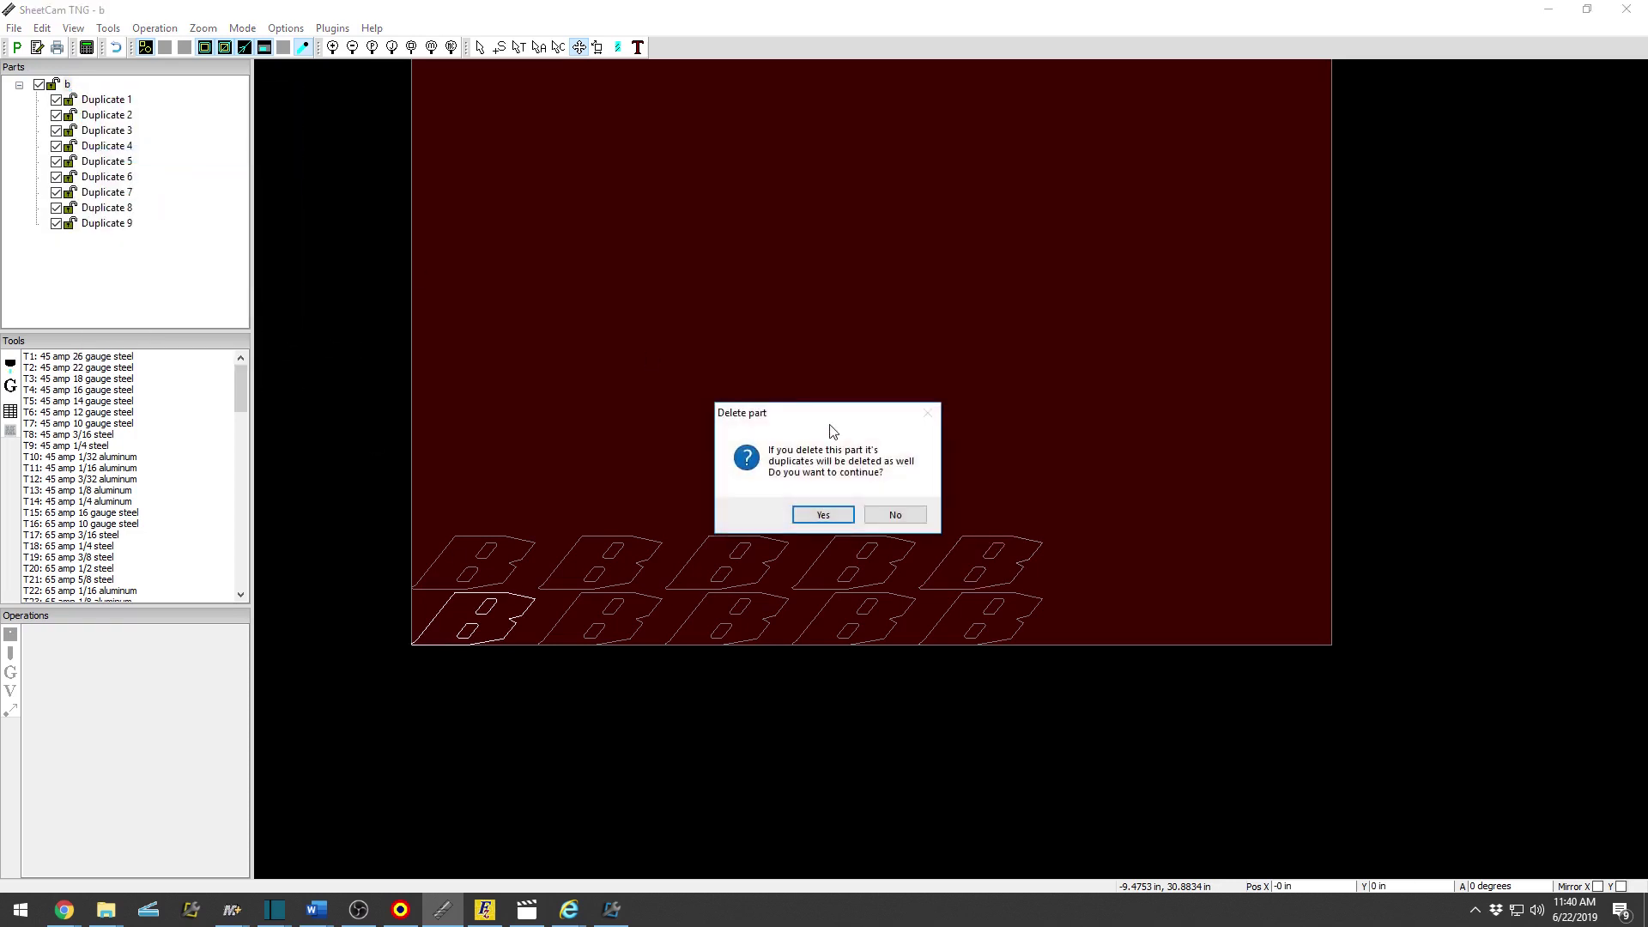
click(823, 515)
Import the pole base tc drawing as a new part and use its name for the job.
right_click(173, 143)
click(220, 153)
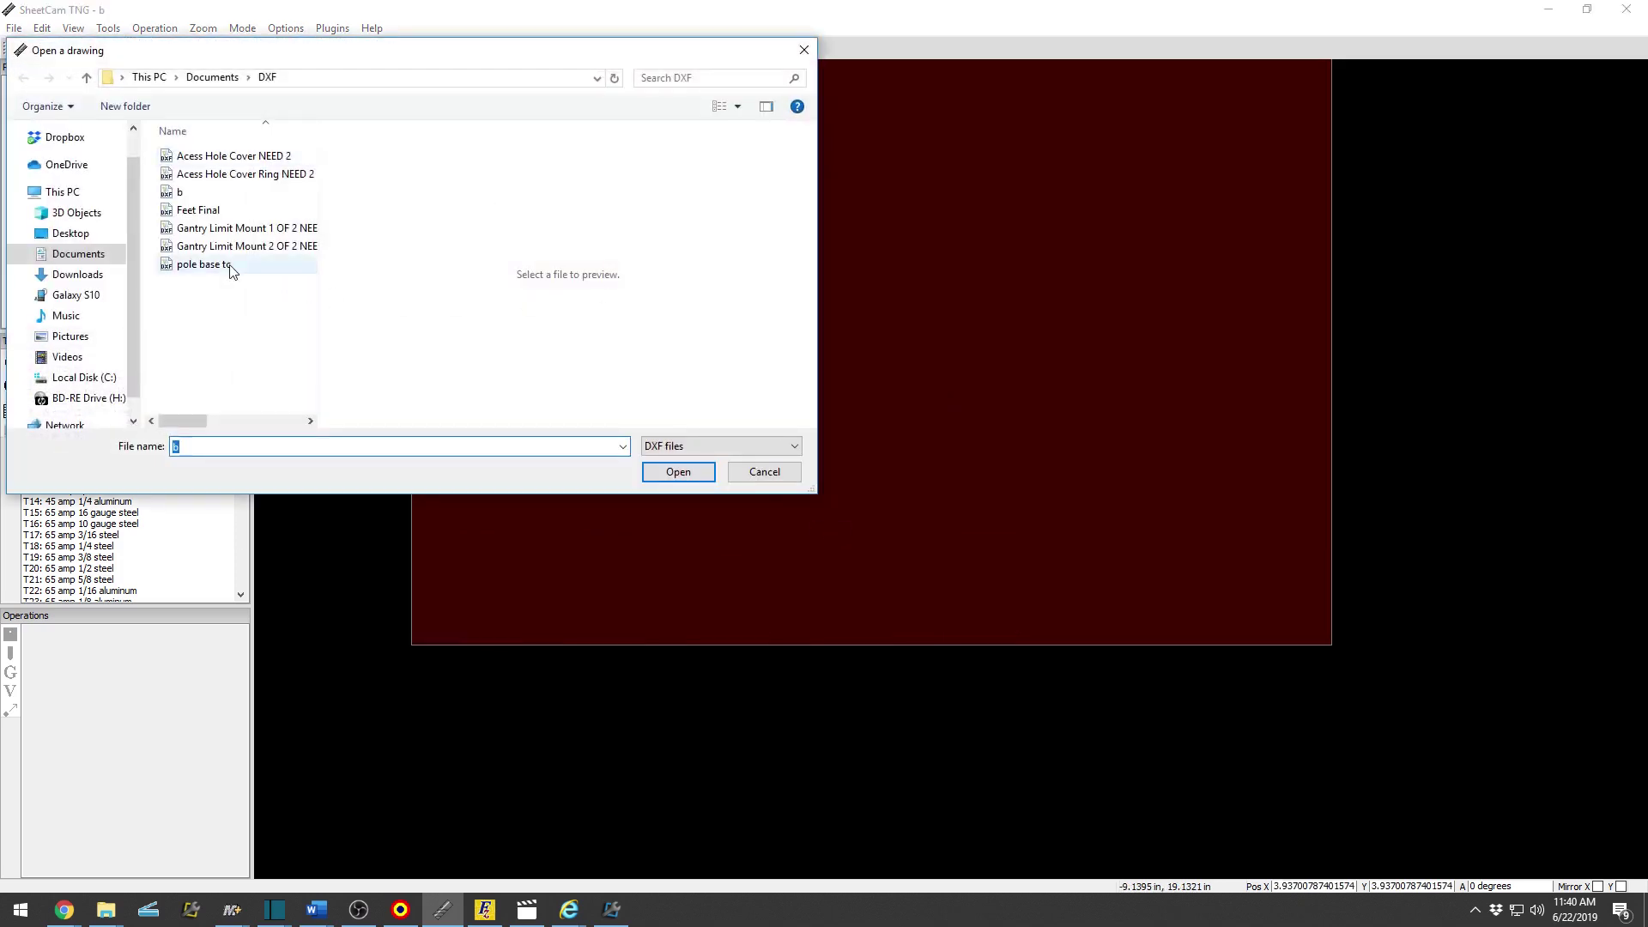
click(236, 265)
click(678, 472)
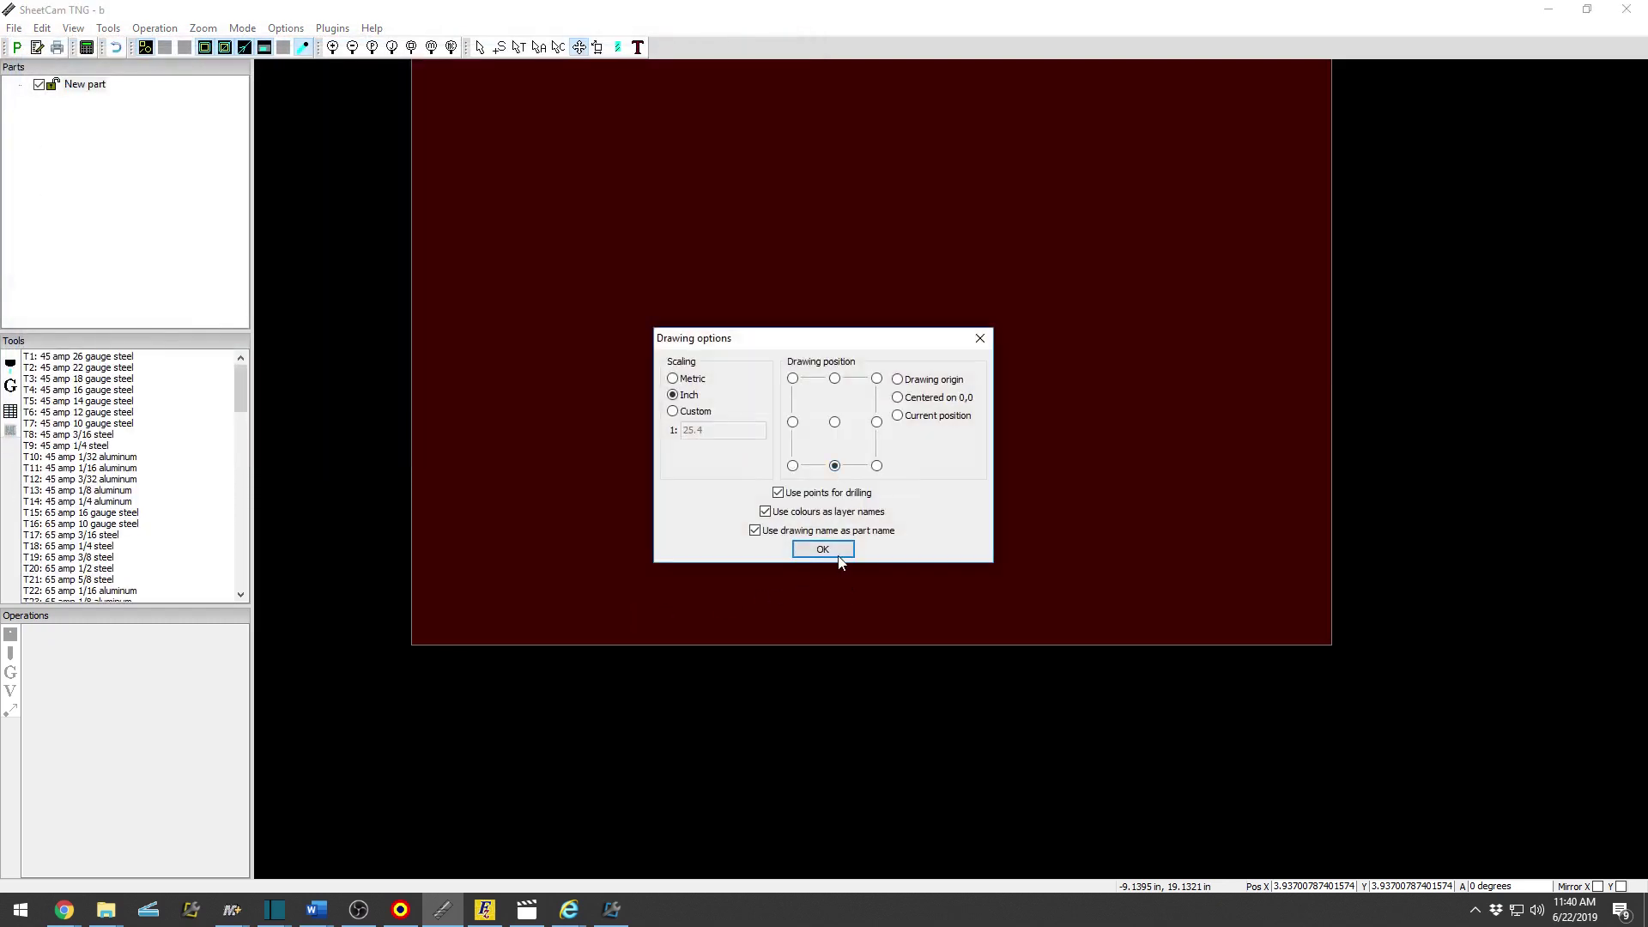
click(838, 556)
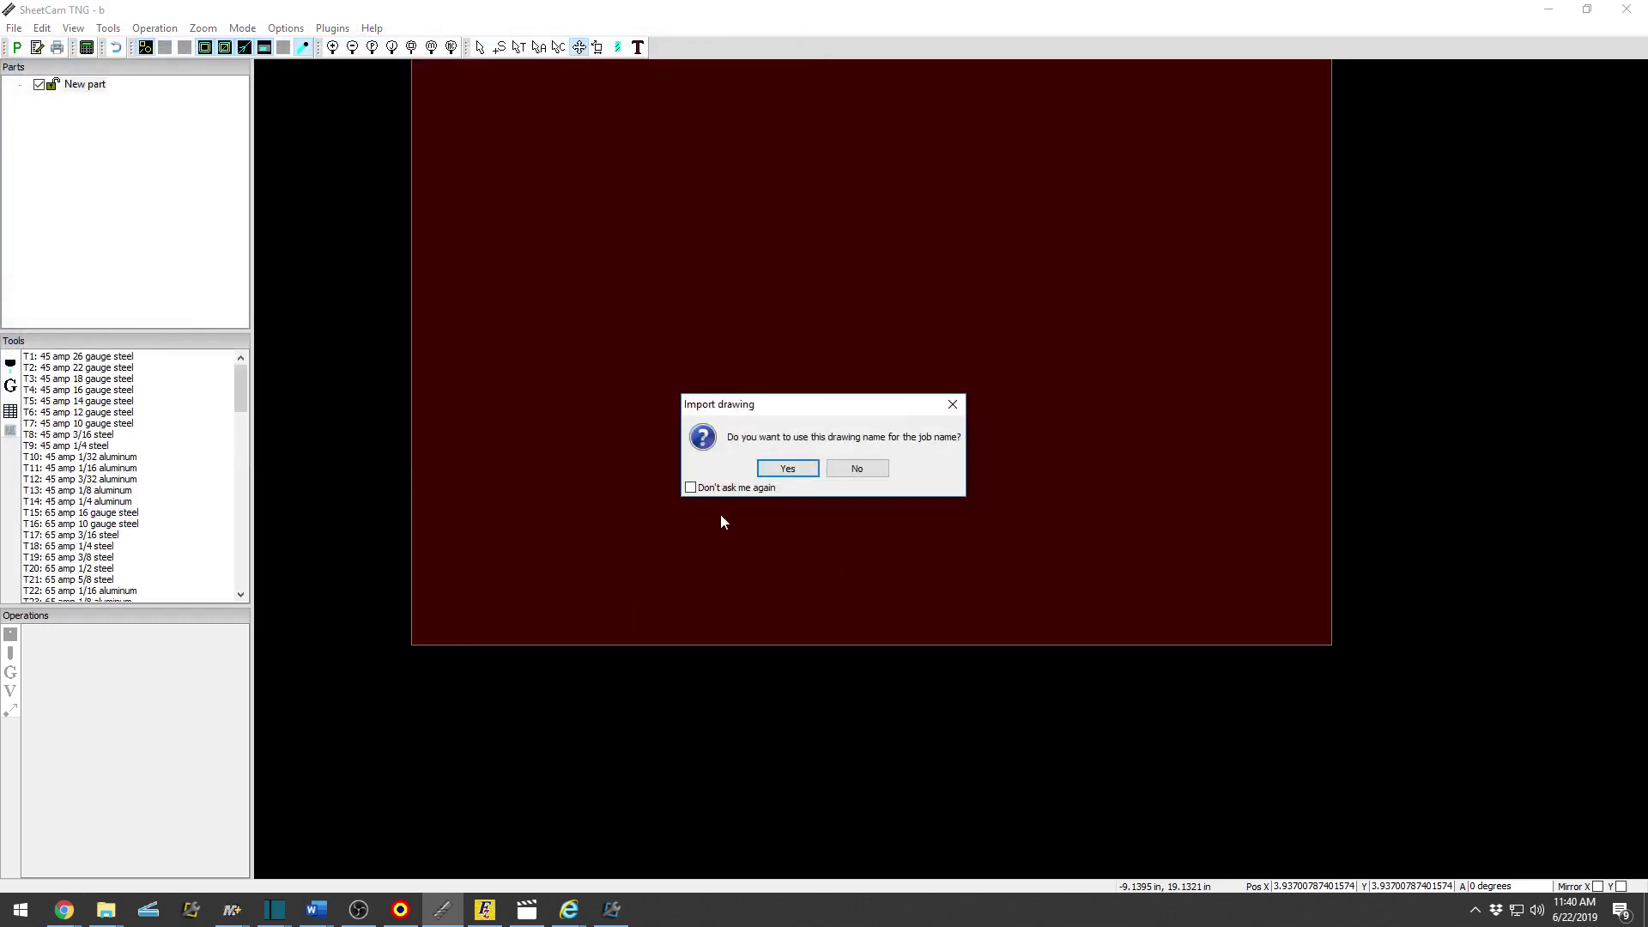
click(791, 469)
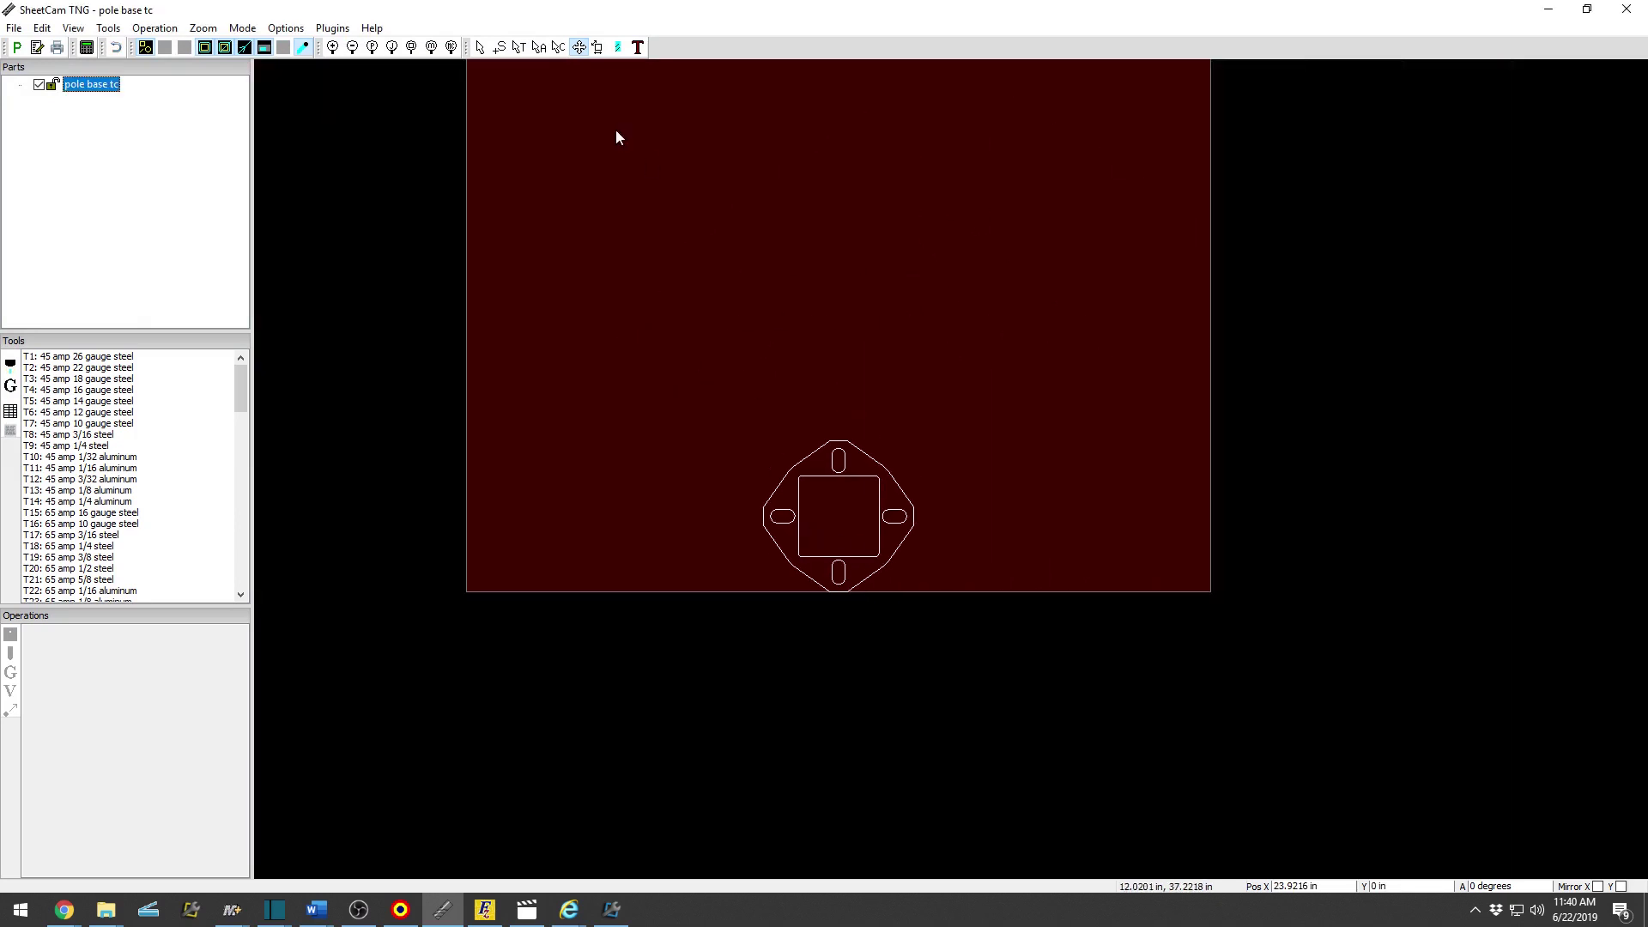
Rotate the pole base part to 135° and place it along the sheet's bottom edge, right of centre.
click(579, 47)
drag(895, 545, 599, 533)
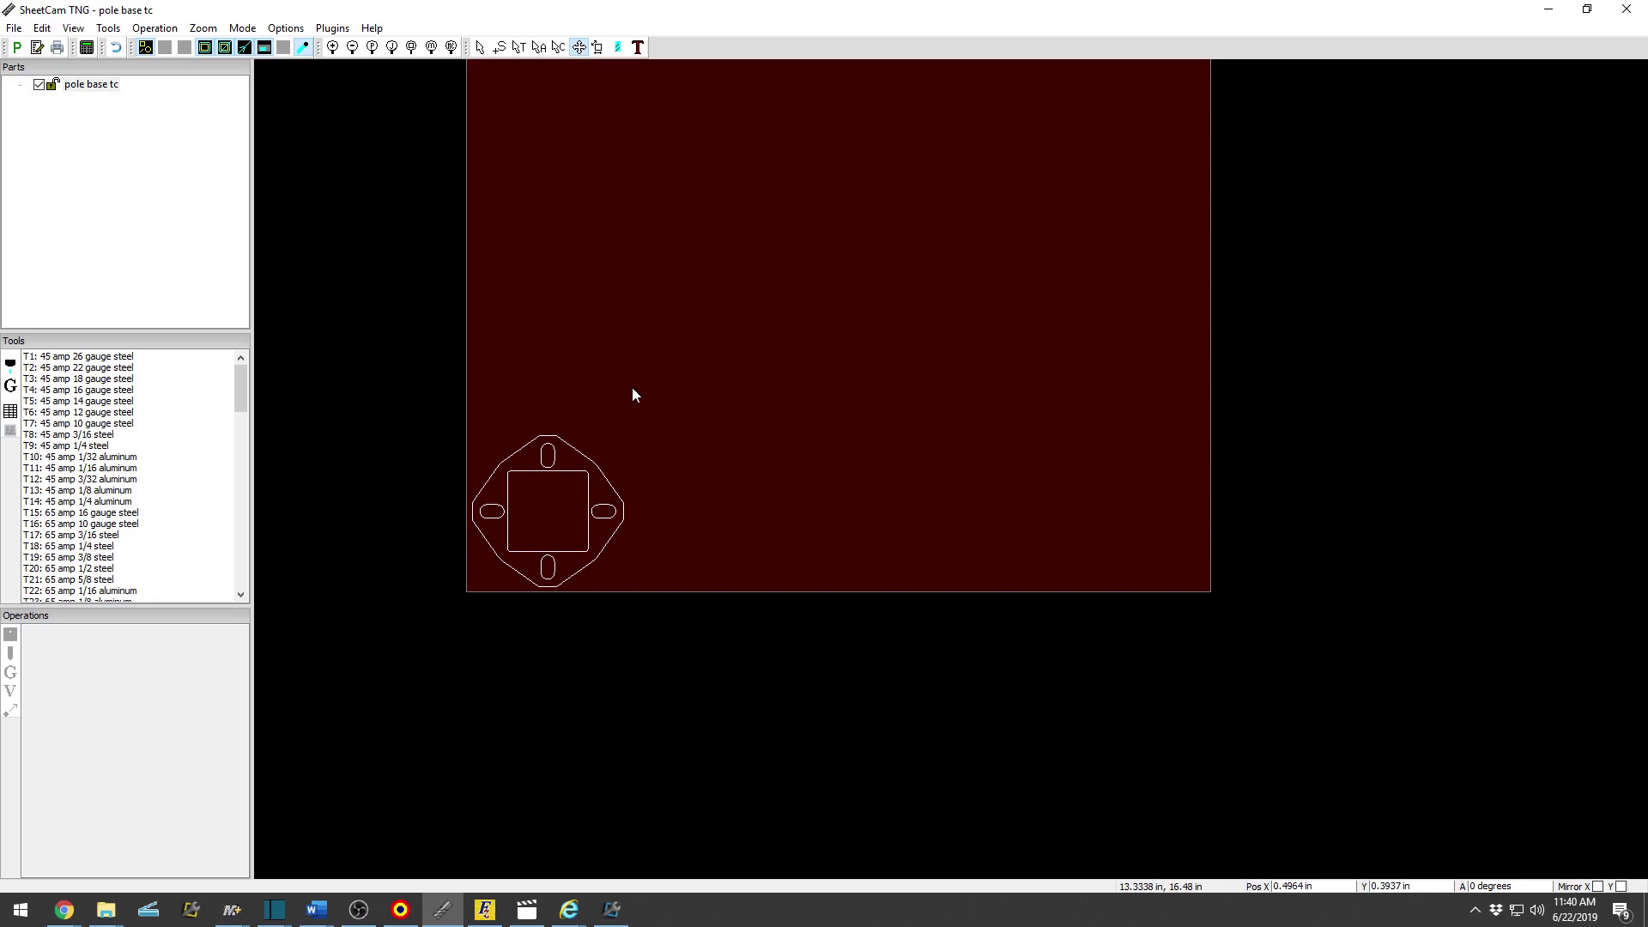
scroll(632, 389, down, 9)
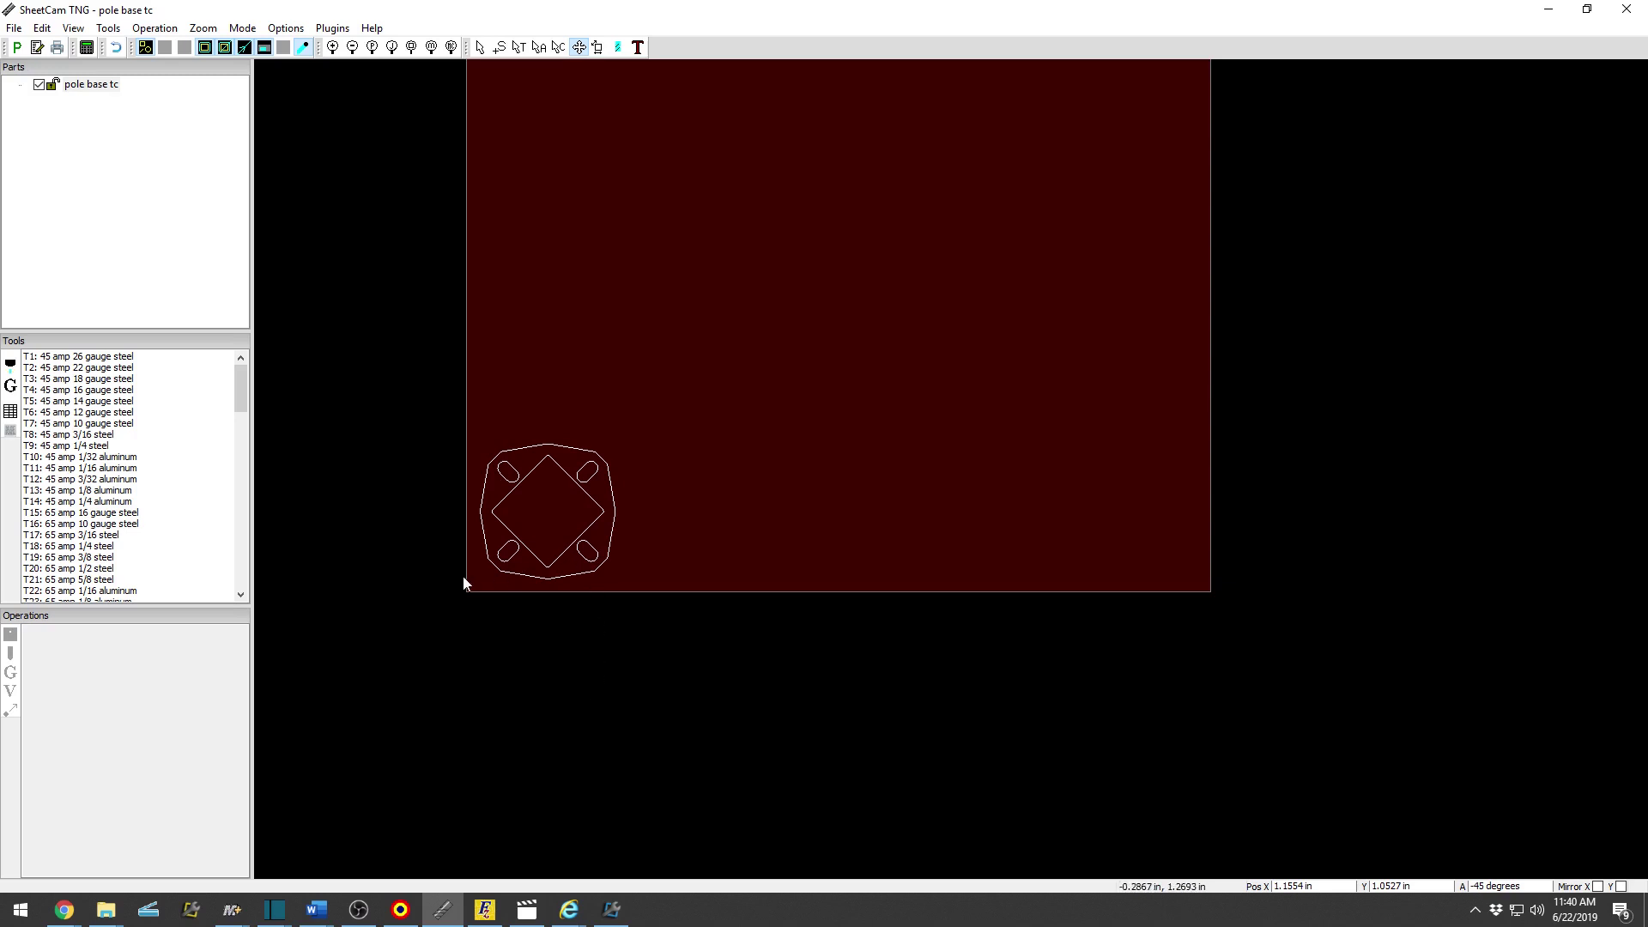
scroll(462, 582, up, 1)
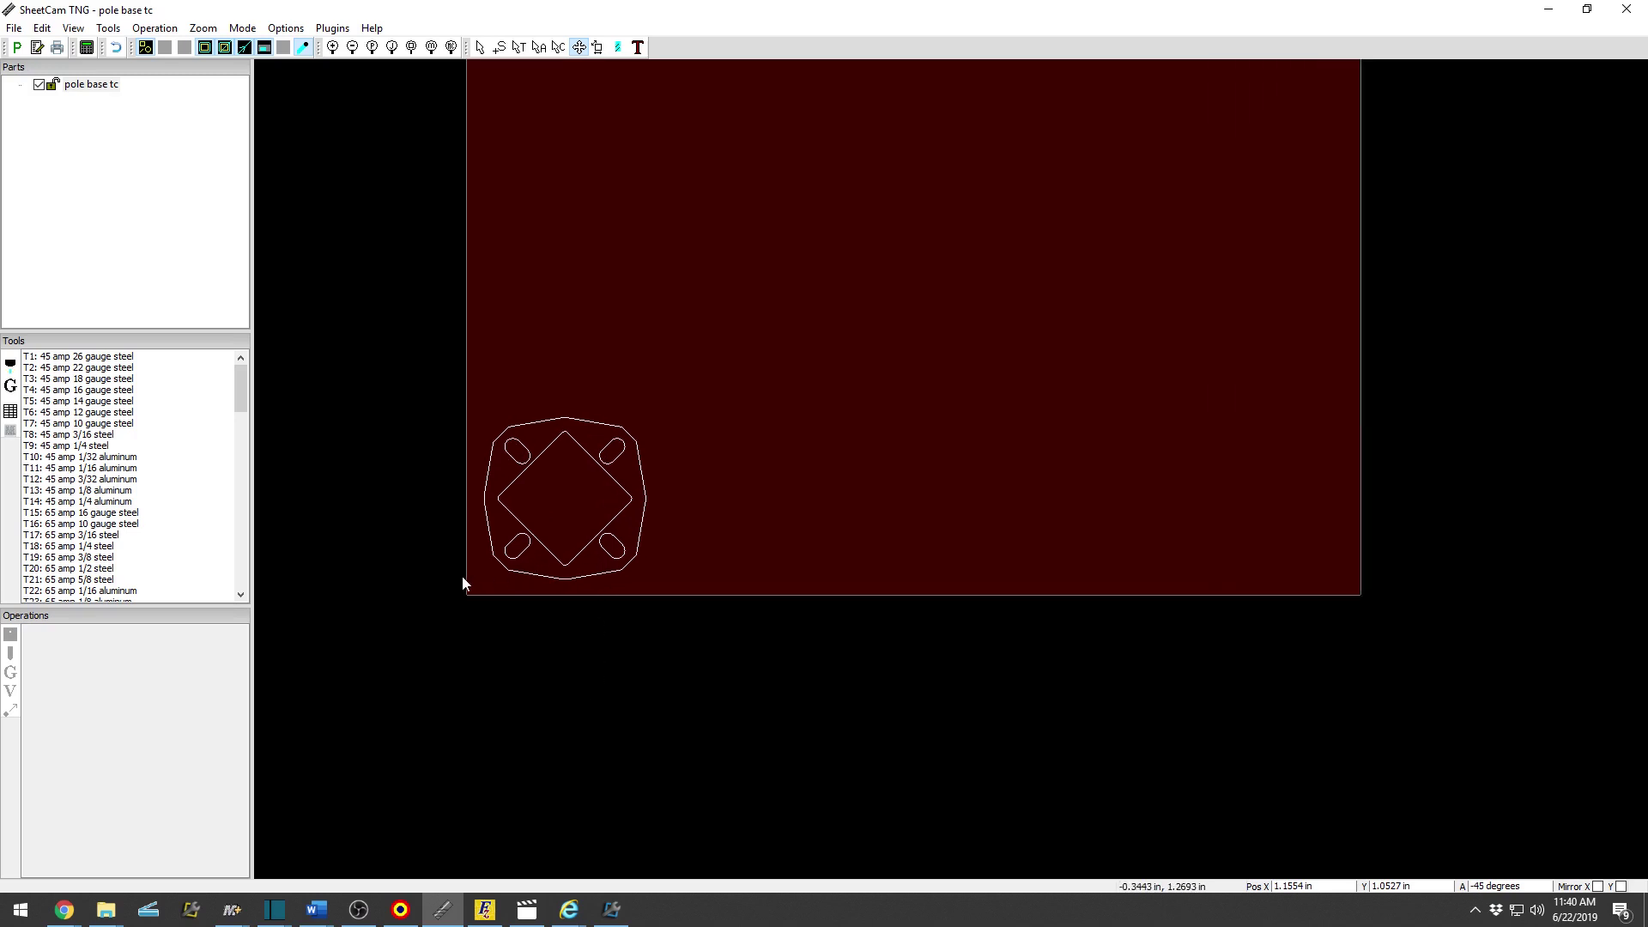
drag(607, 570, 813, 564)
scroll(636, 527, down, 9)
scroll(636, 526, down, 3)
scroll(621, 558, down, 1)
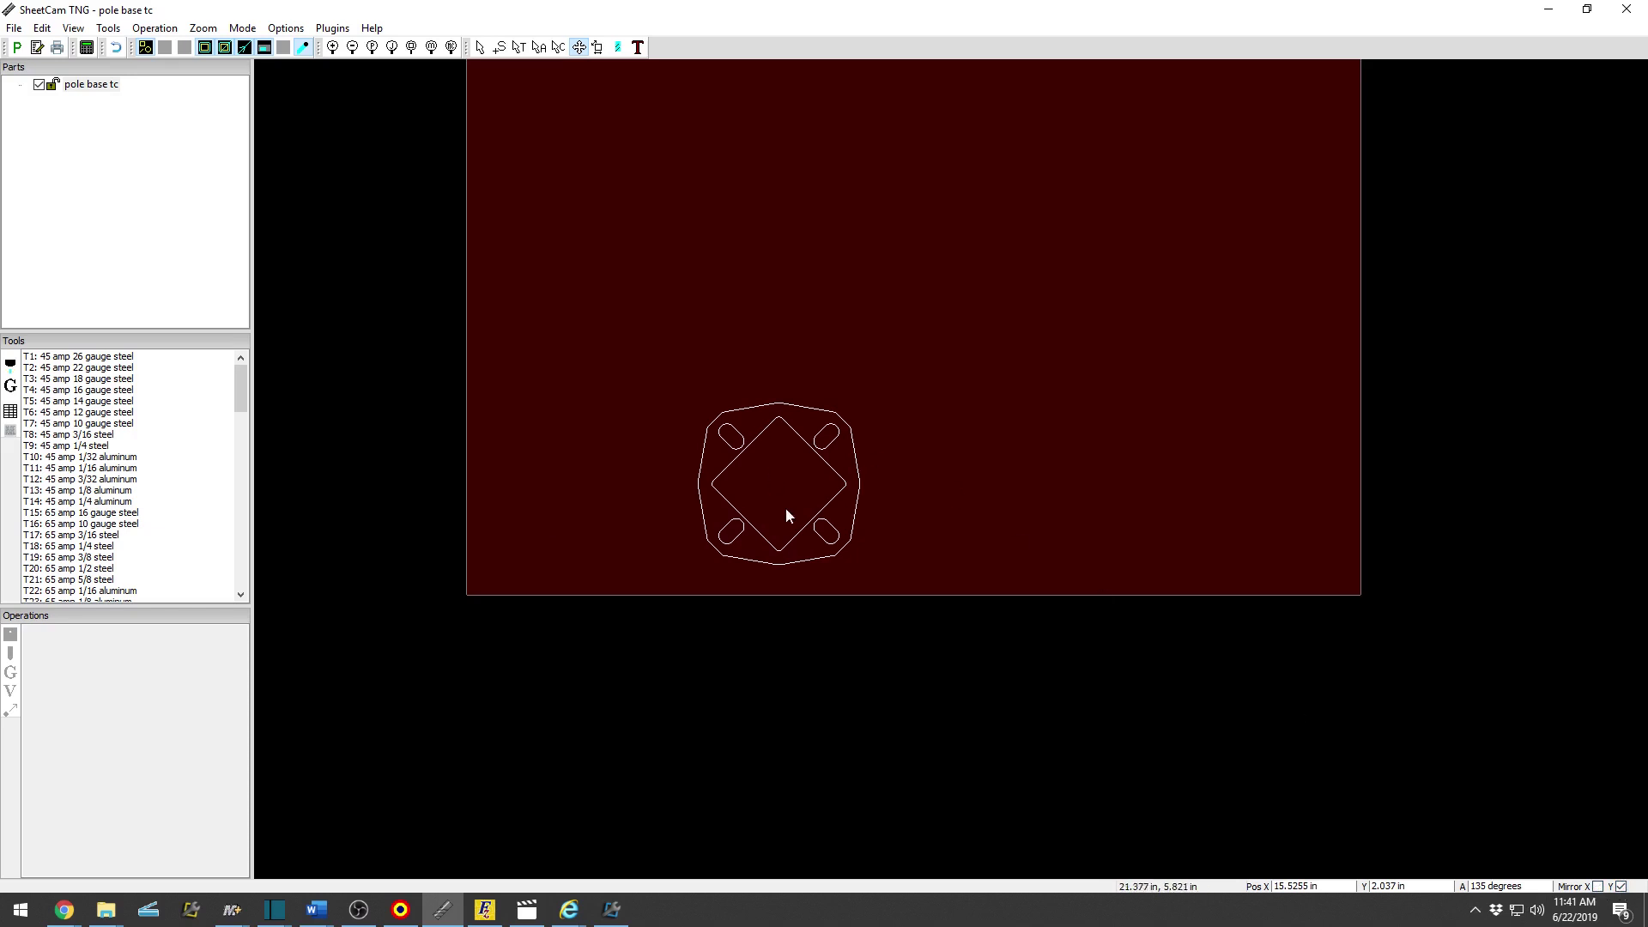
drag(817, 544, 956, 560)
Import the b drawing again as a new part with default drawing options.
right_click(188, 237)
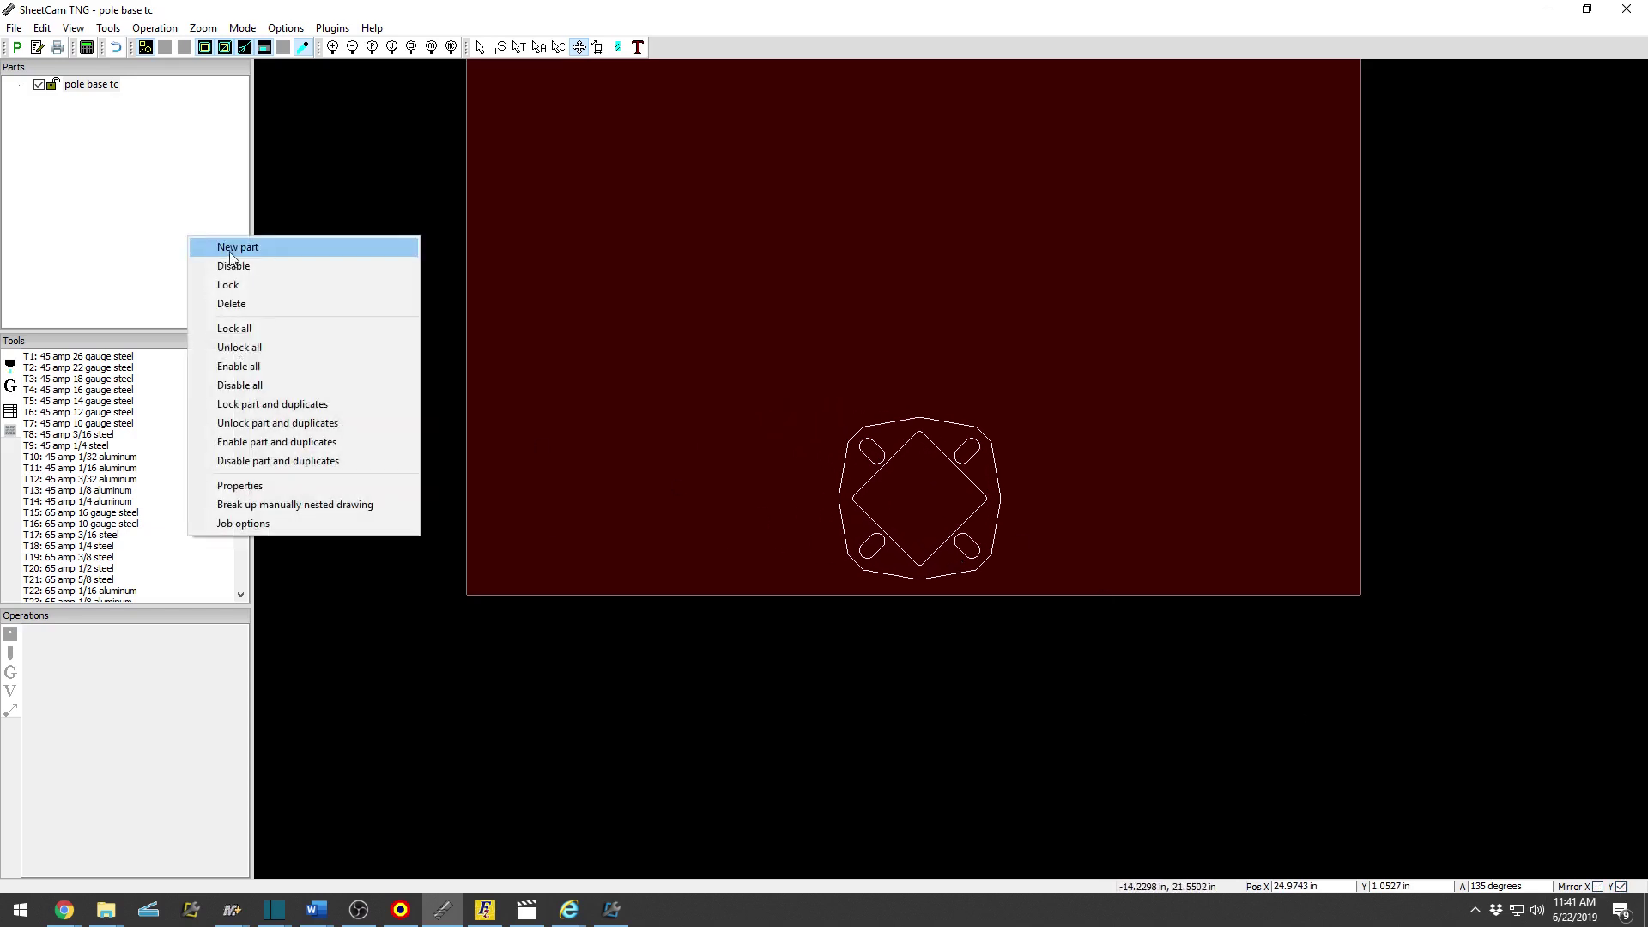
click(230, 248)
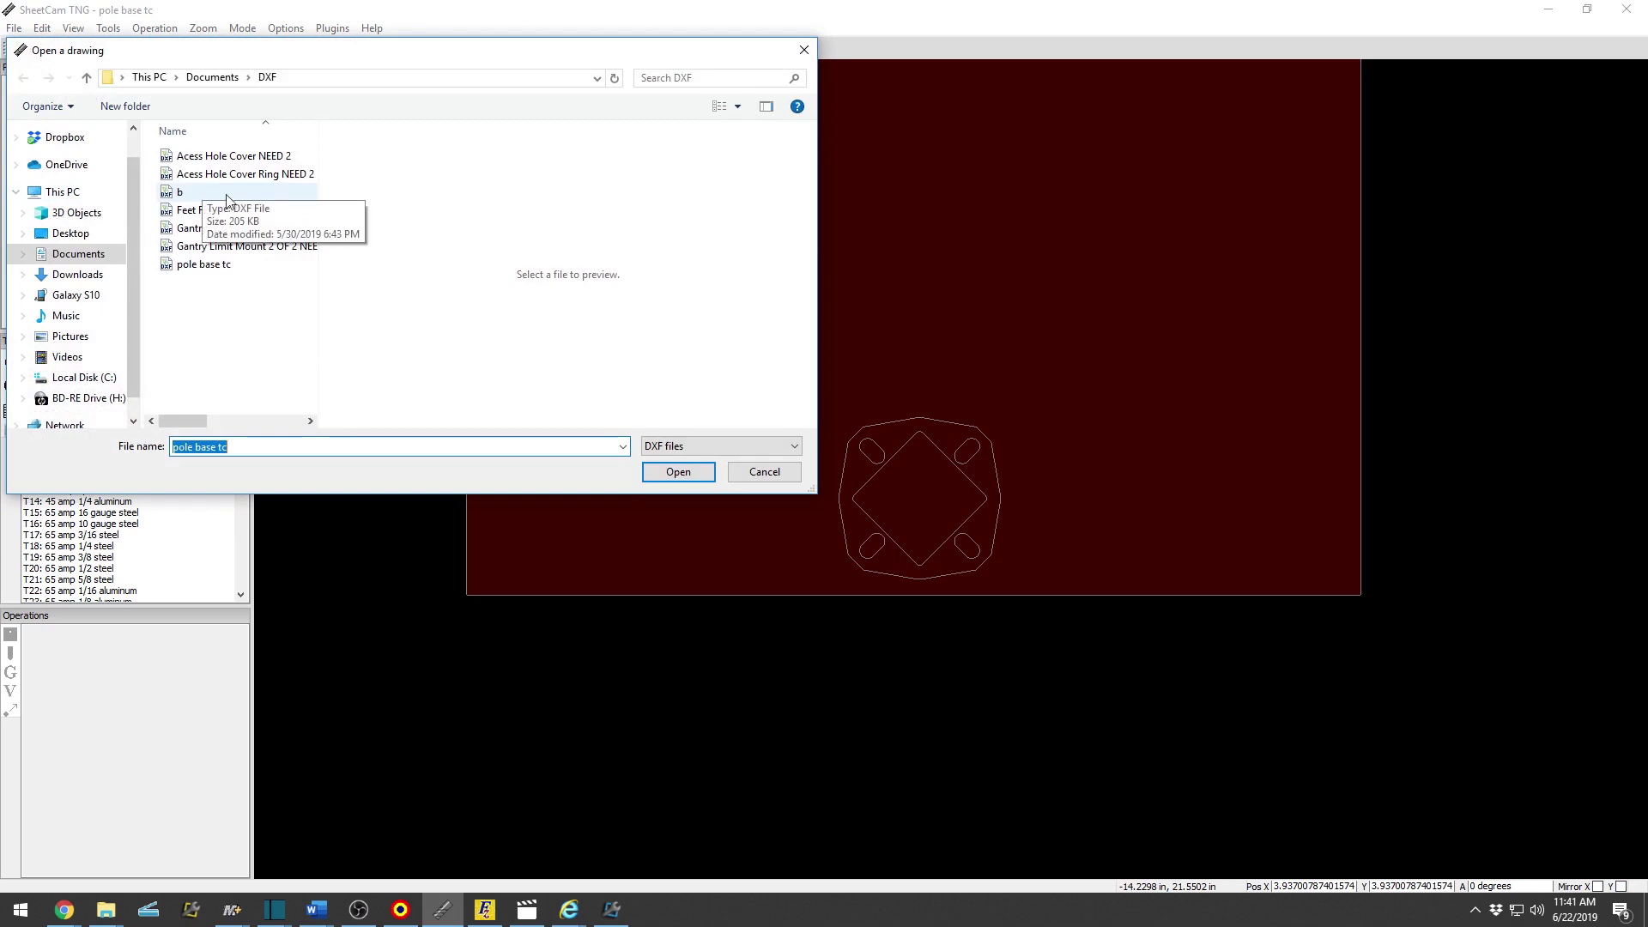
click(214, 194)
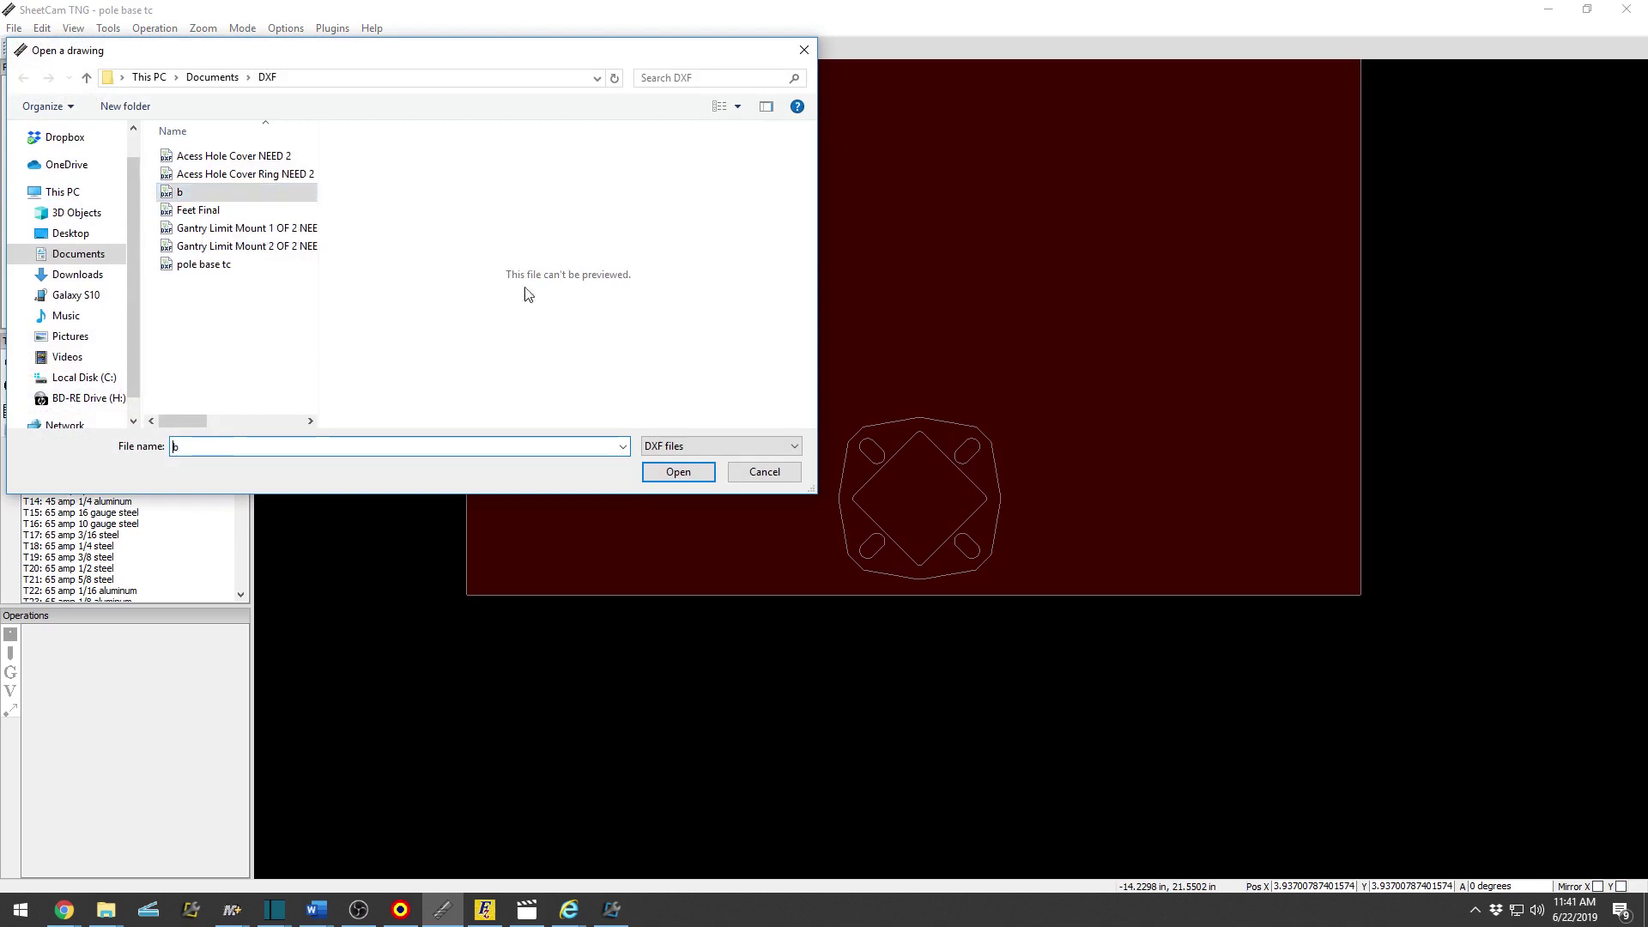
click(677, 472)
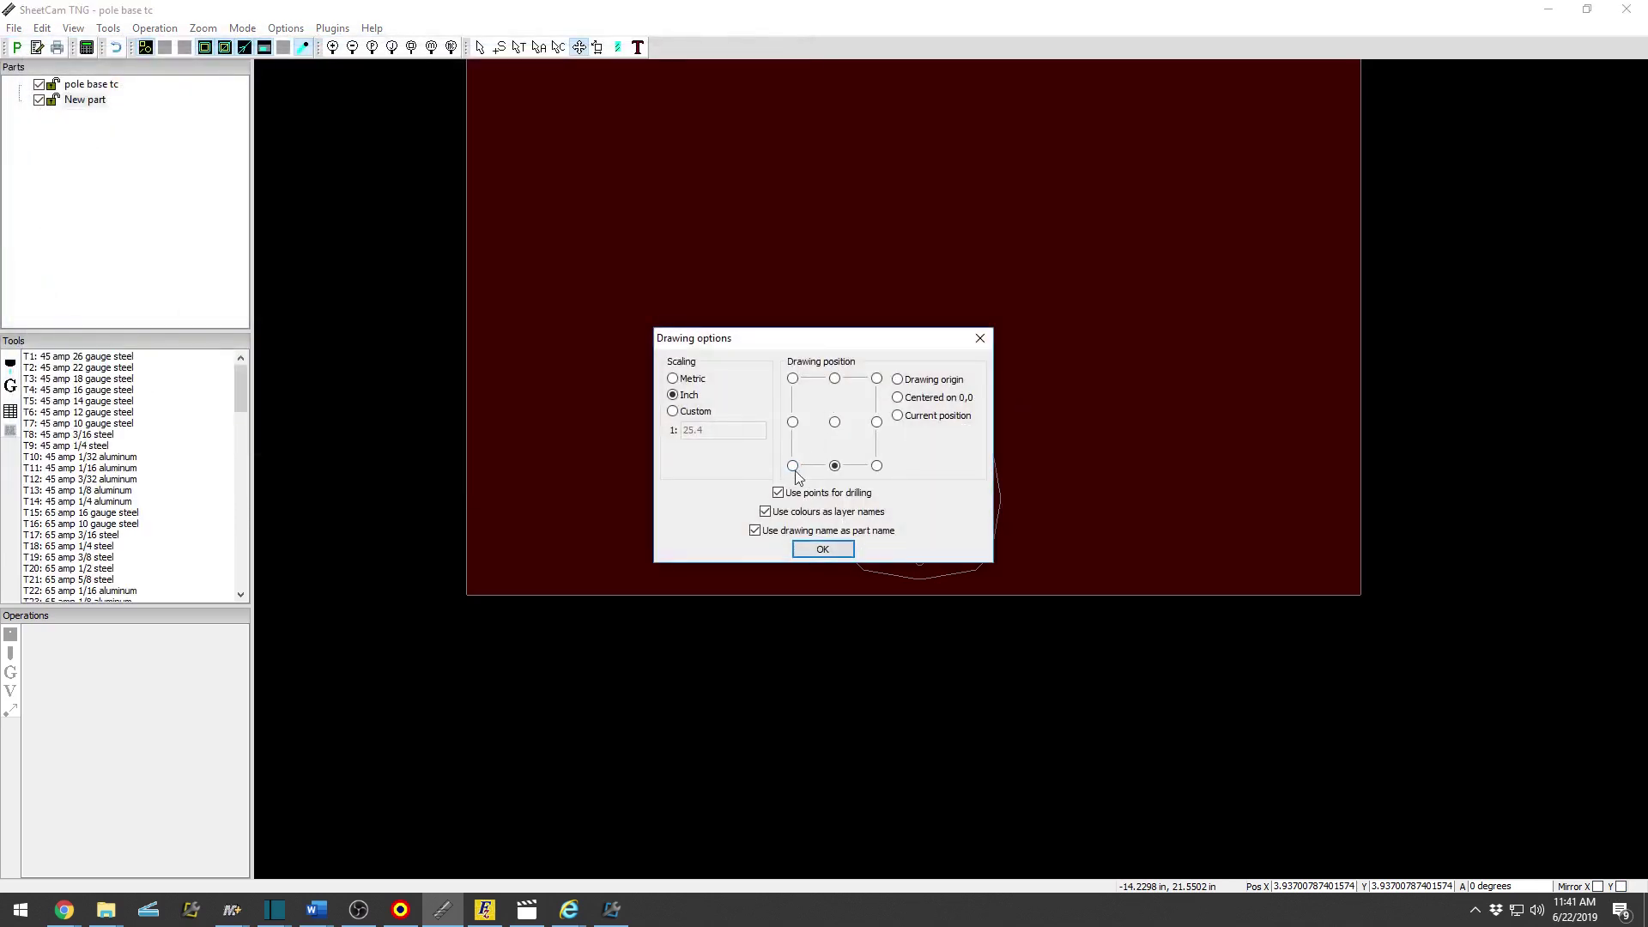
click(822, 549)
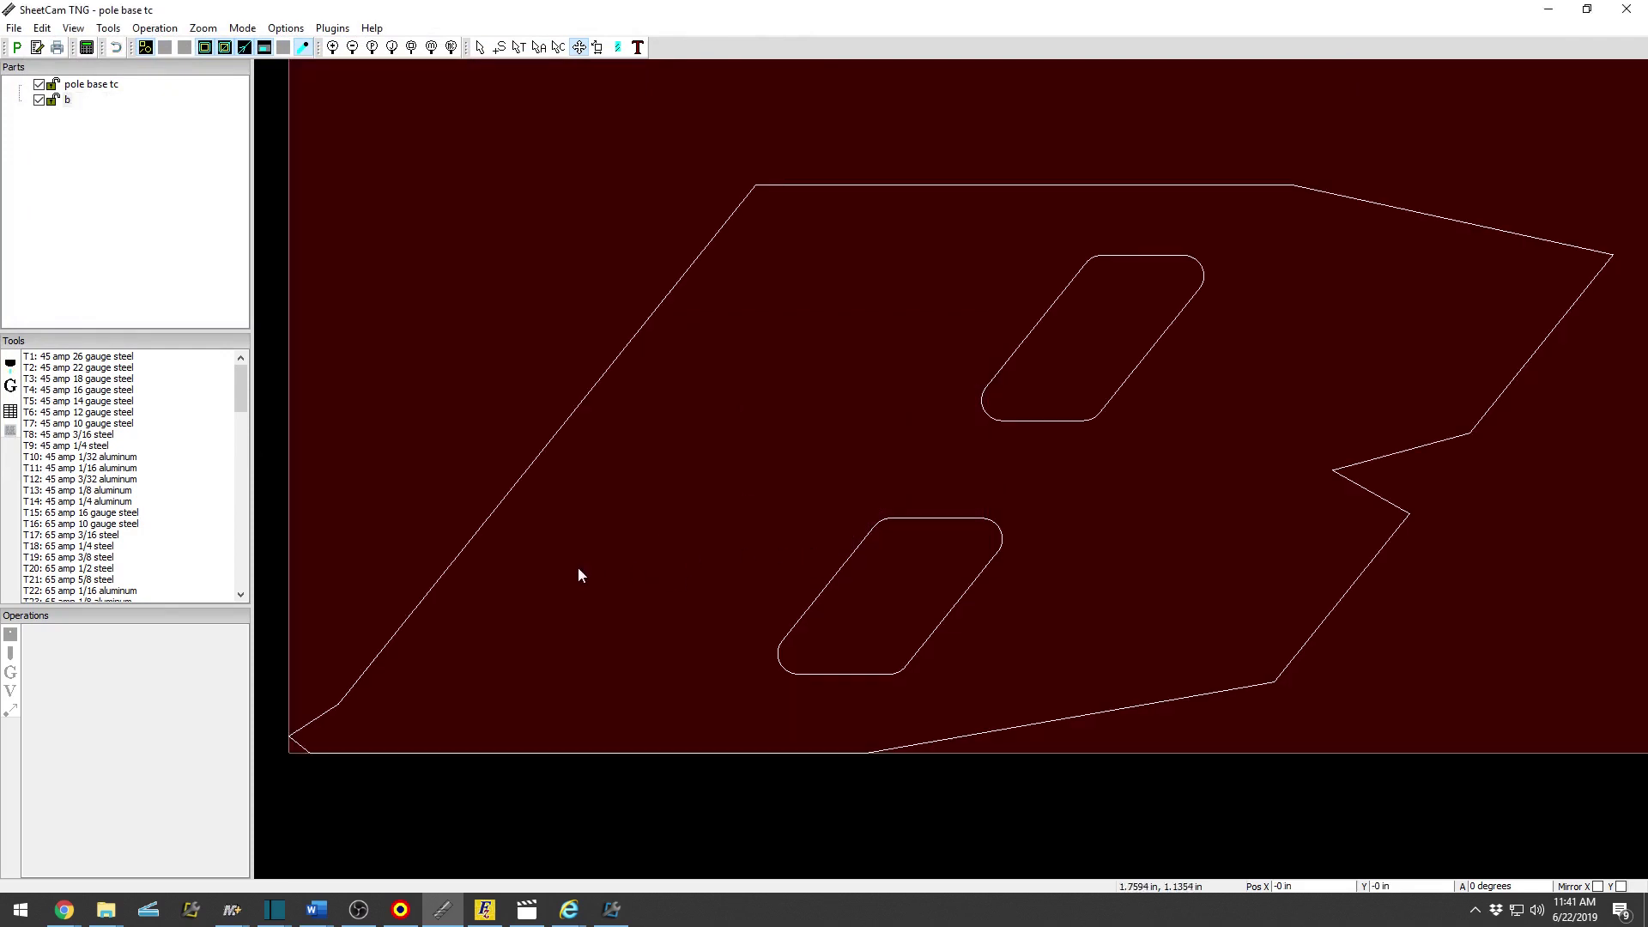
scroll(578, 566, down, 5)
drag(795, 552, 1064, 442)
scroll(714, 618, down, 3)
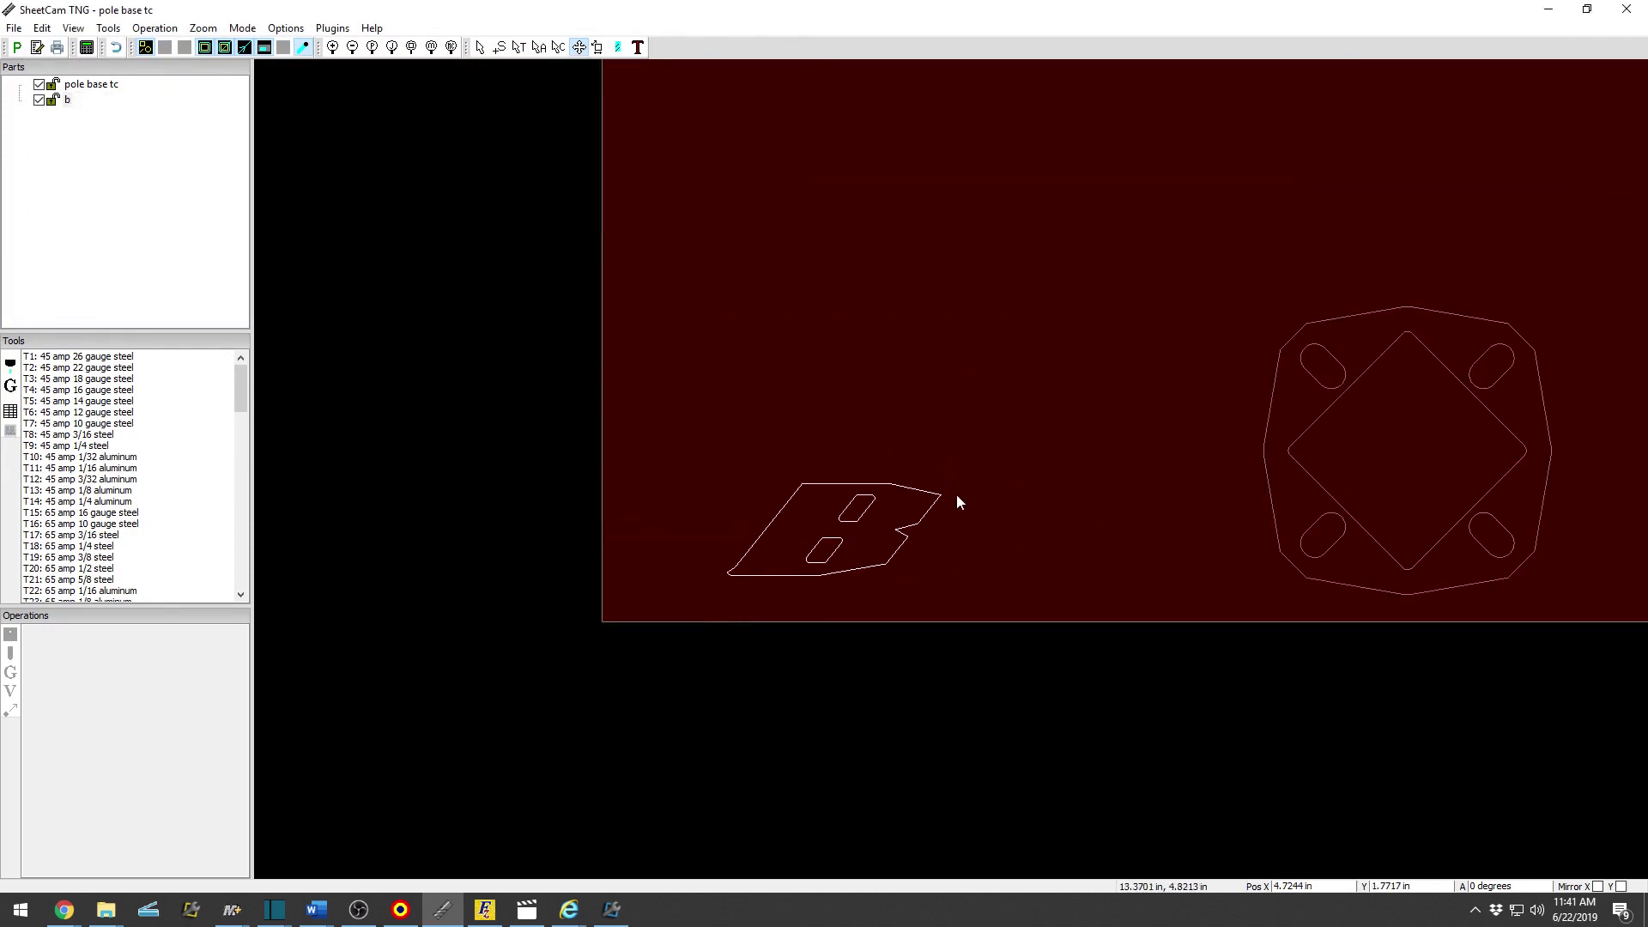
Leave B unmirrored, place it at the sheet's bottom-left corner, and nudge the pole base beside it.
click(1599, 888)
click(1599, 888)
click(1599, 887)
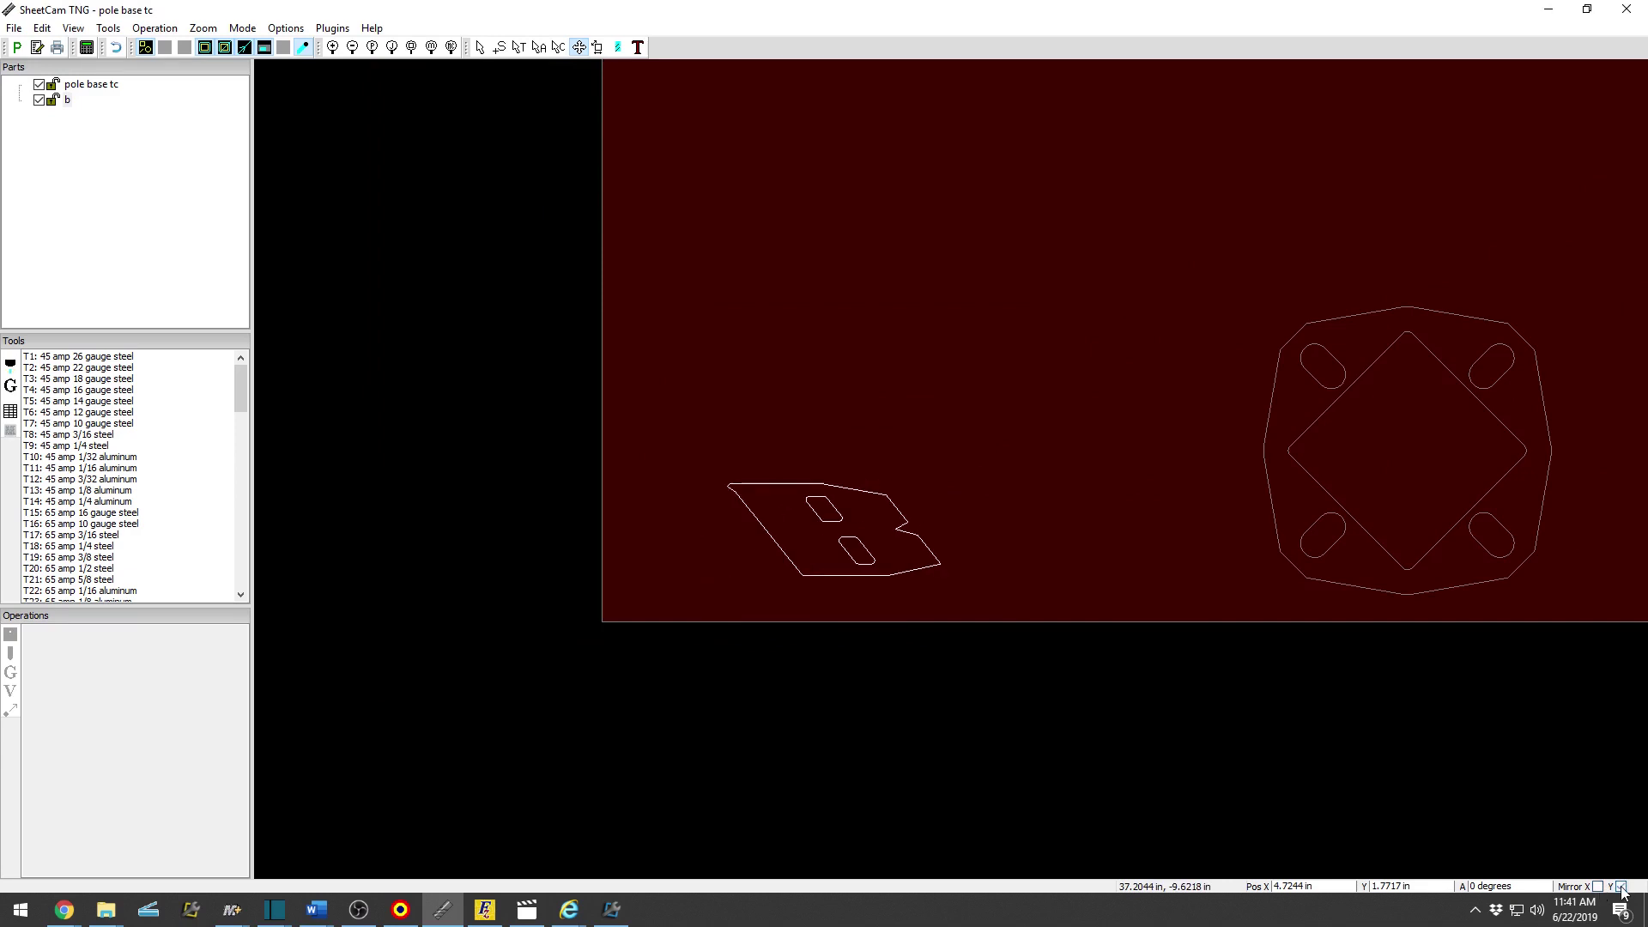
click(1598, 888)
drag(853, 563, 729, 612)
scroll(526, 673, down, 3)
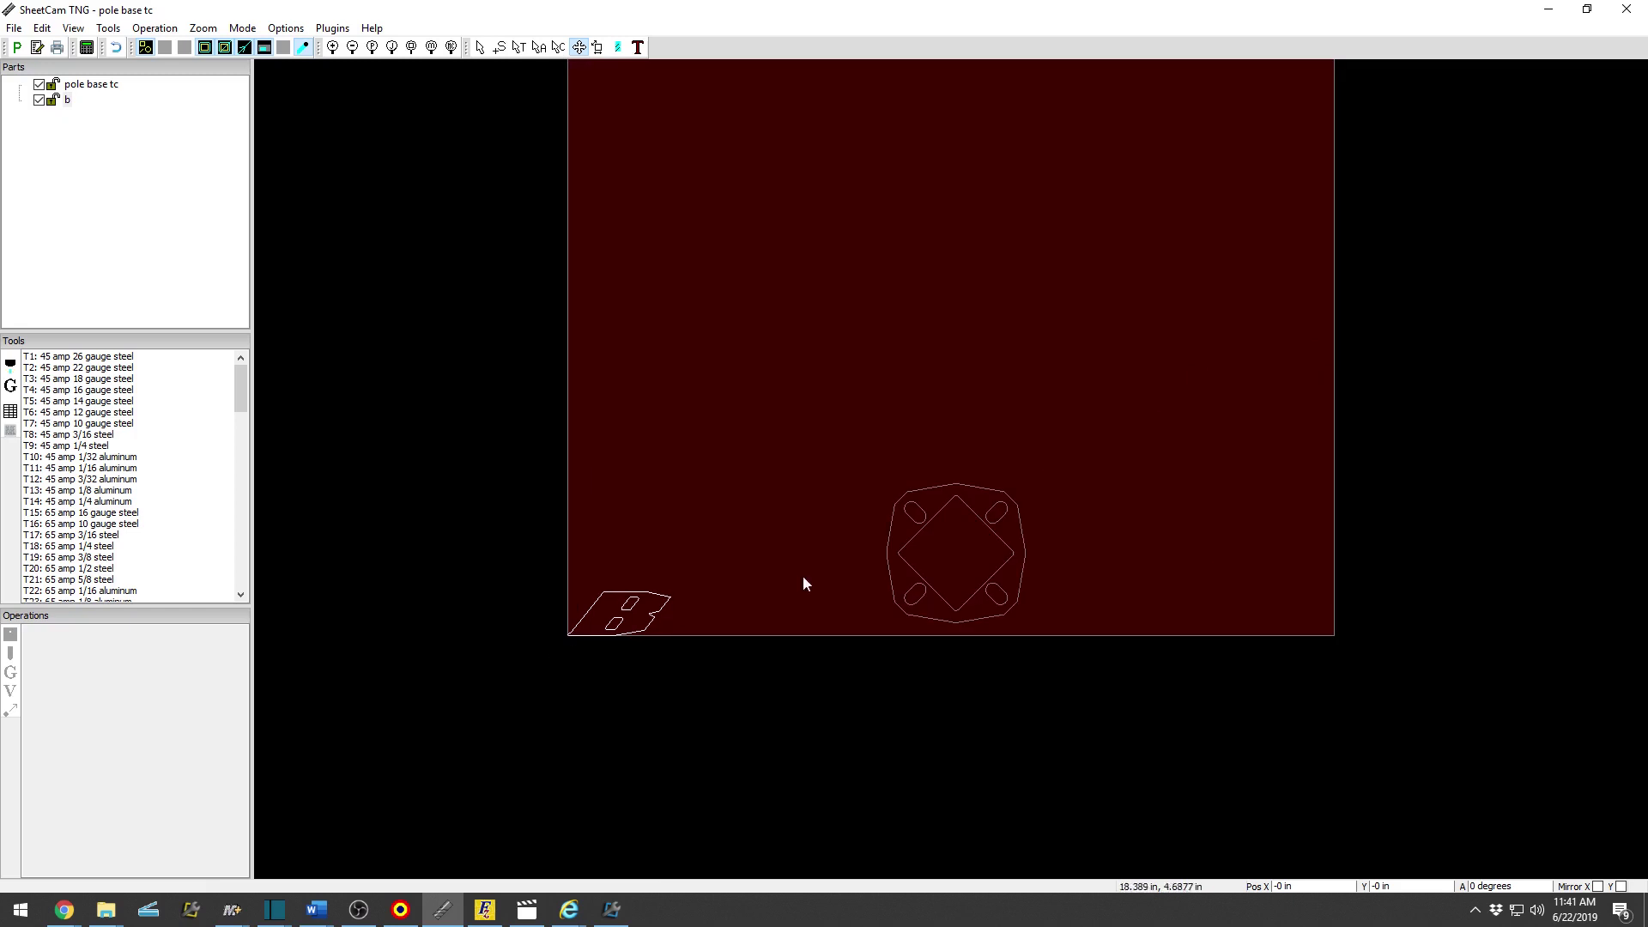
drag(993, 598, 777, 620)
Import the Gantry Limit Mount 1 OF 2 NEED 1 drawing as a new part.
right_click(110, 210)
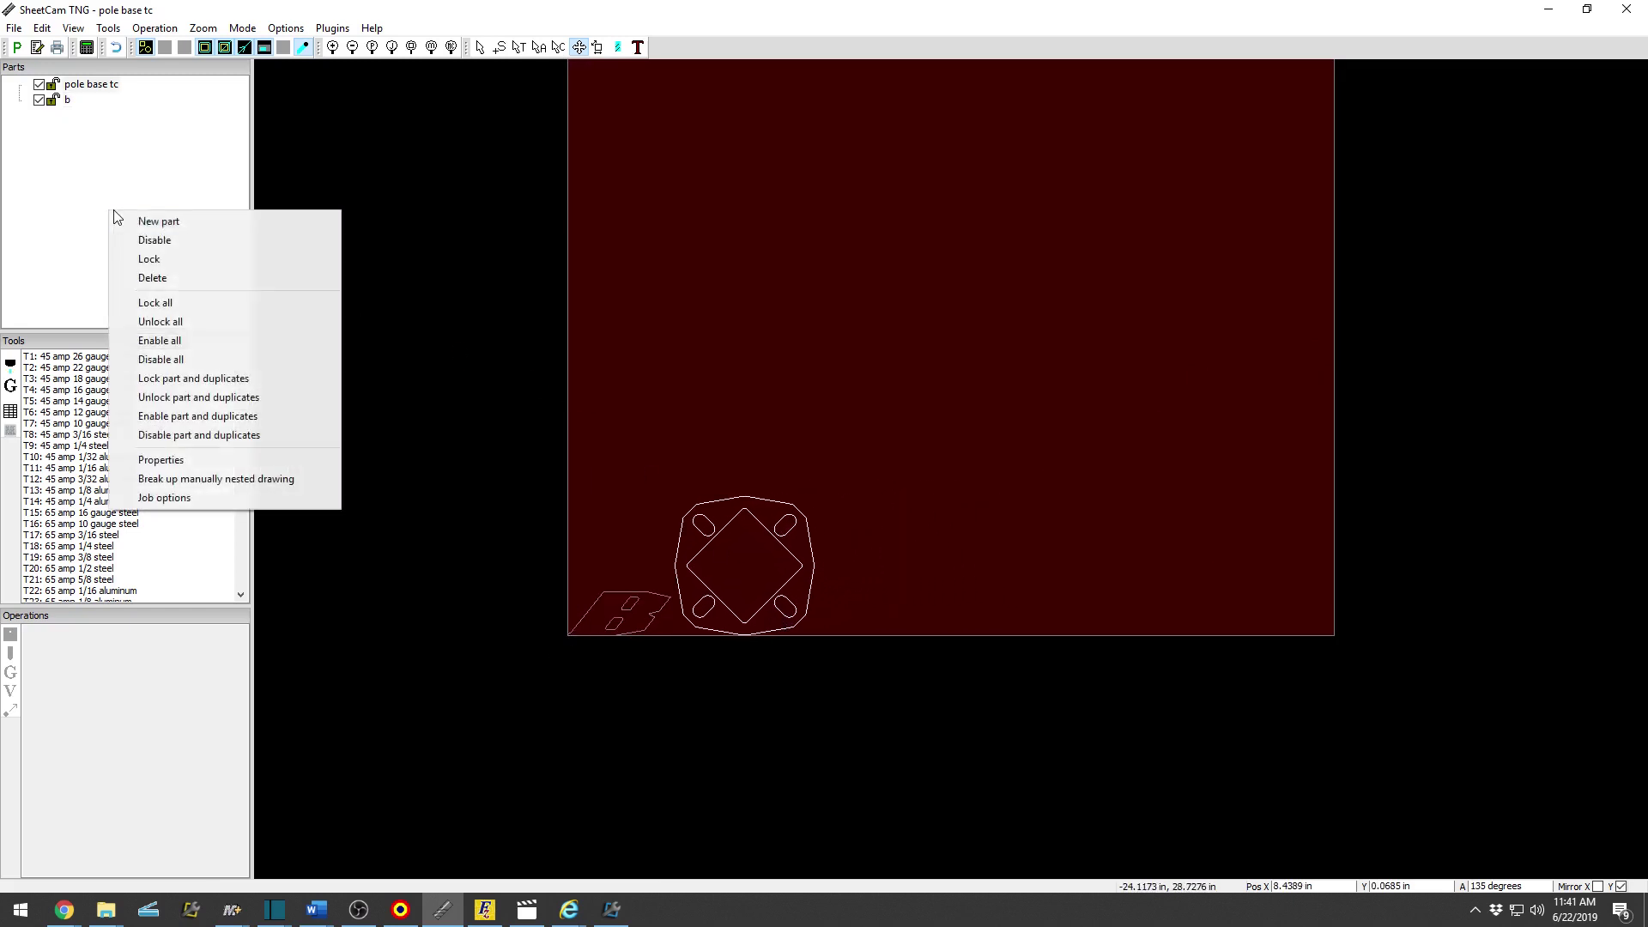
click(137, 222)
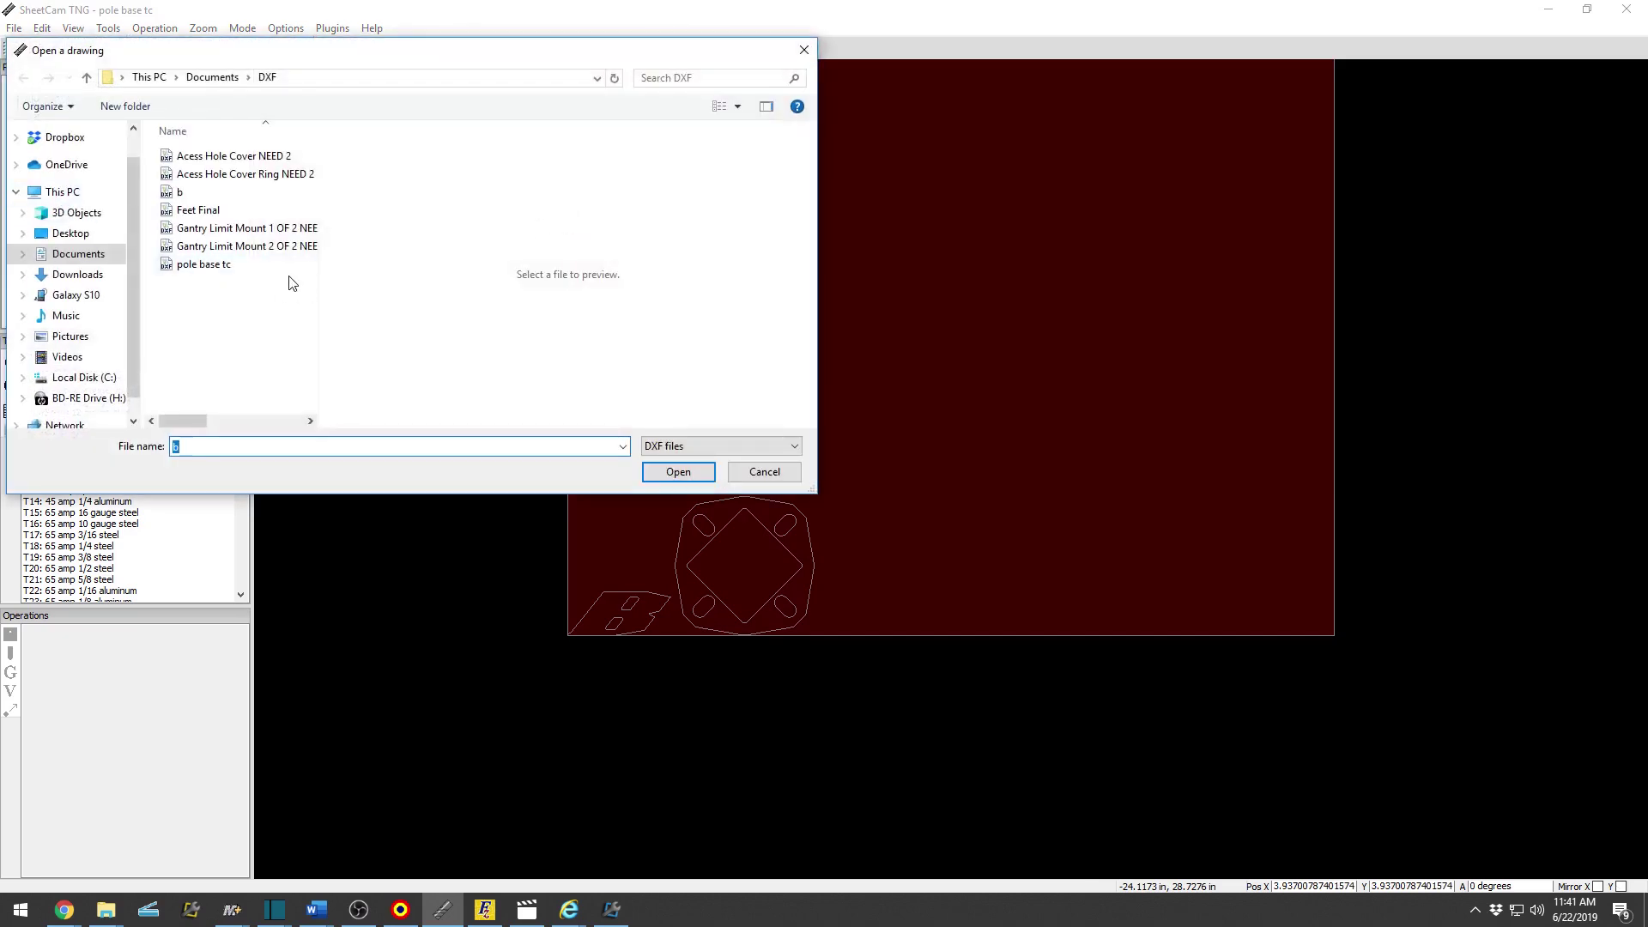
click(287, 228)
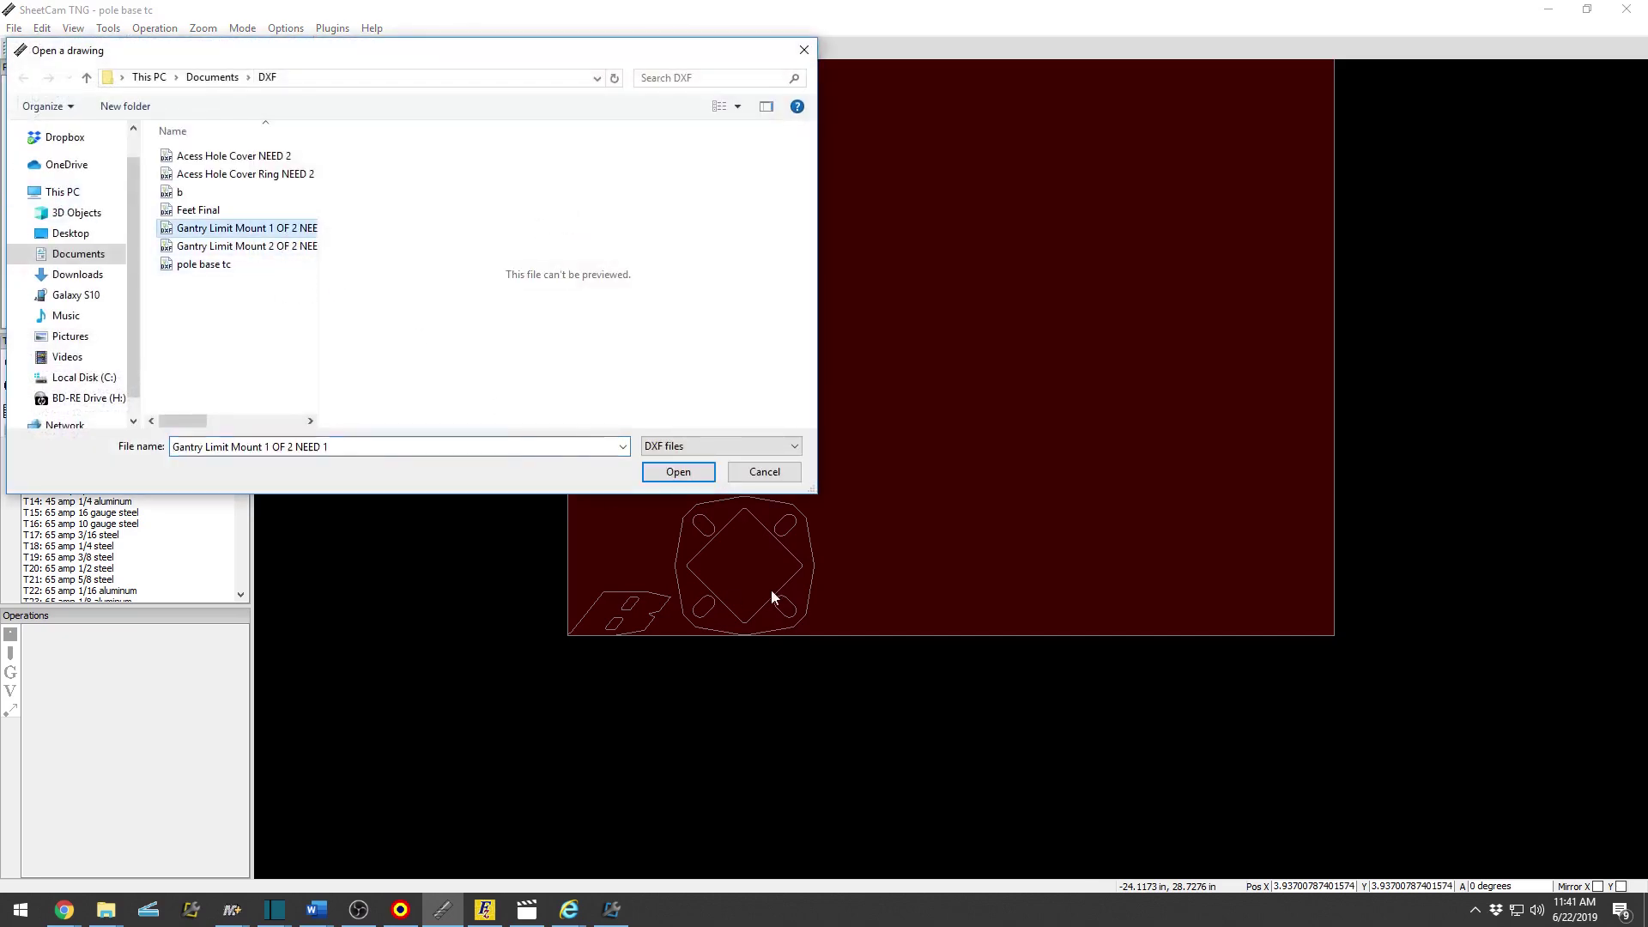
click(678, 471)
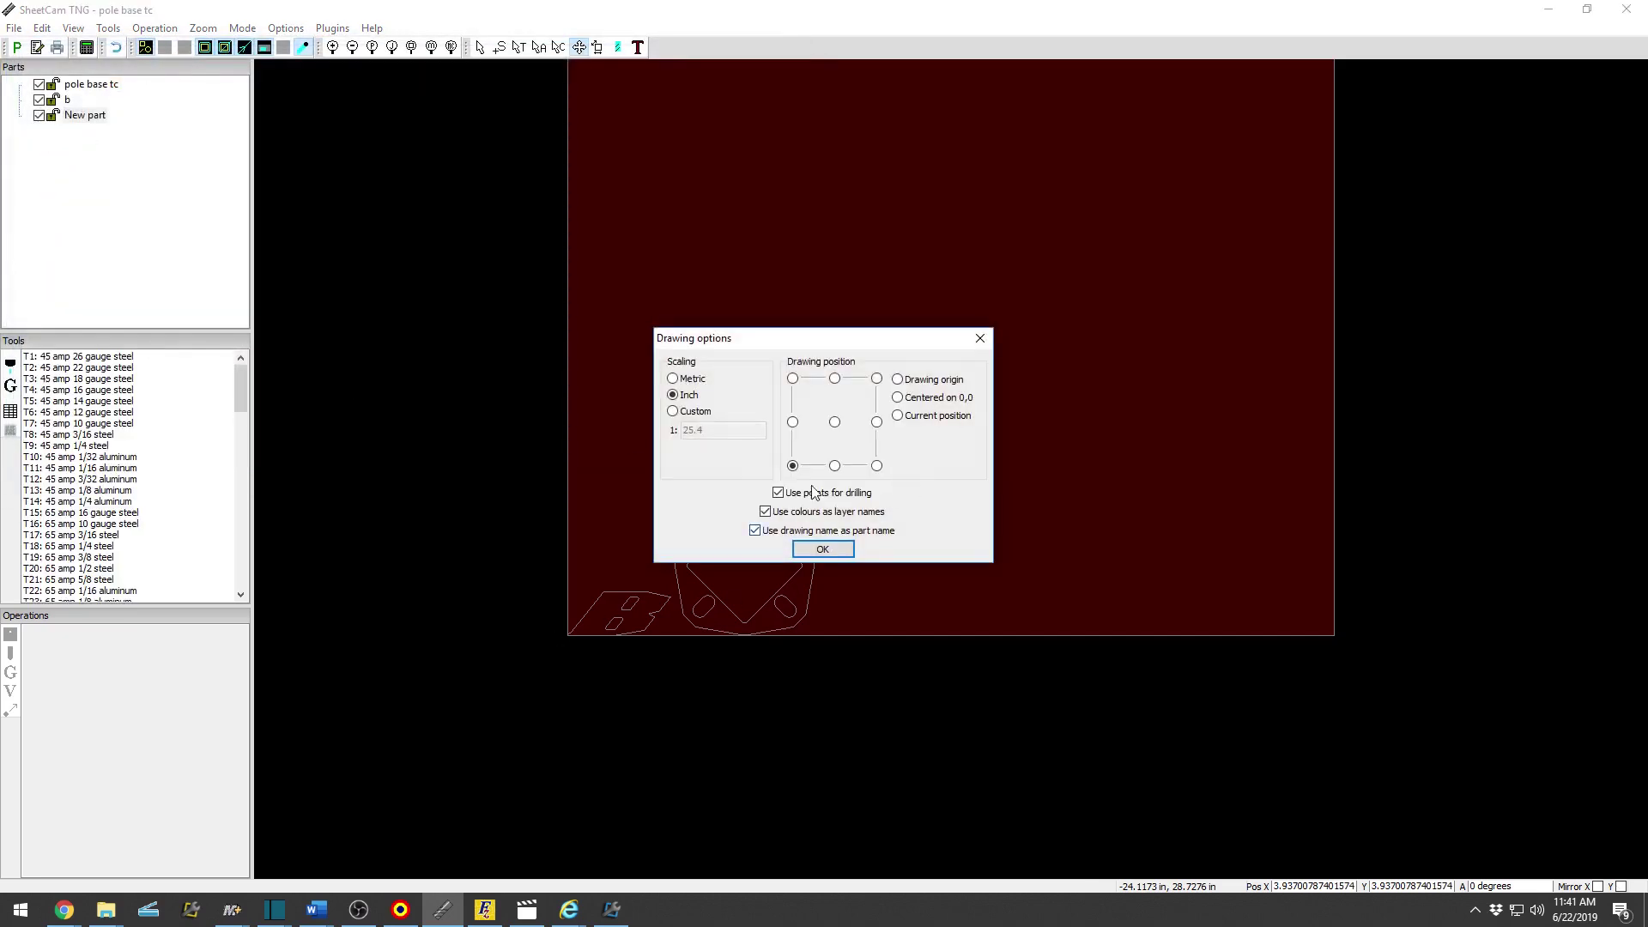
click(829, 549)
scroll(750, 448, down, 10)
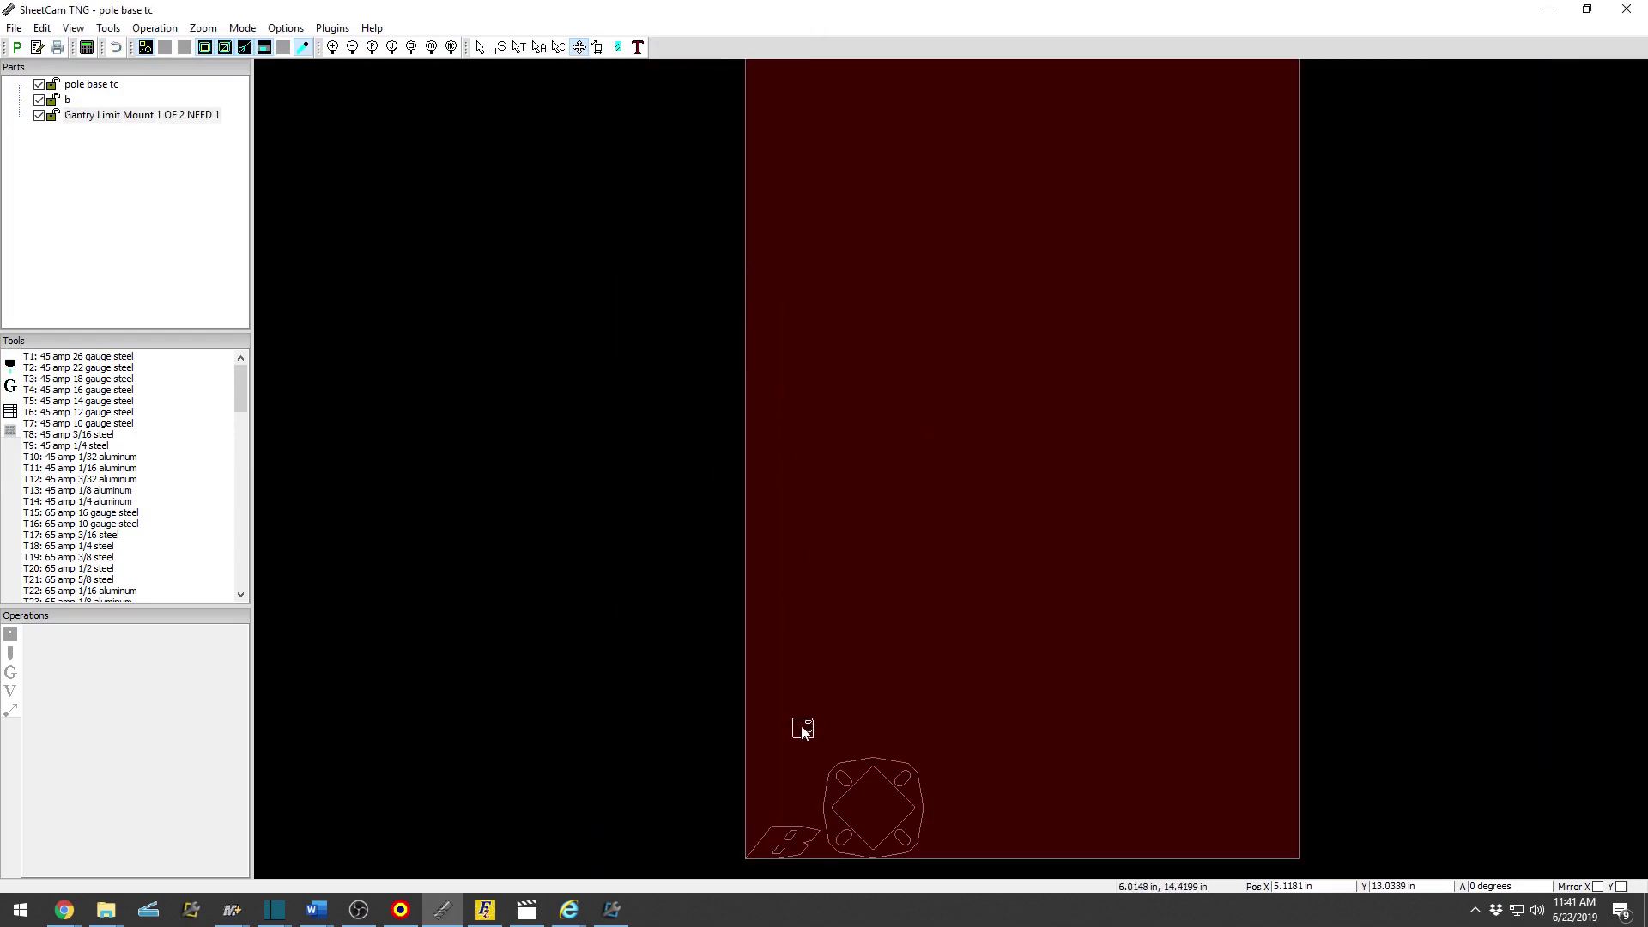
scroll(746, 583, down, 5)
scroll(740, 574, up, 10)
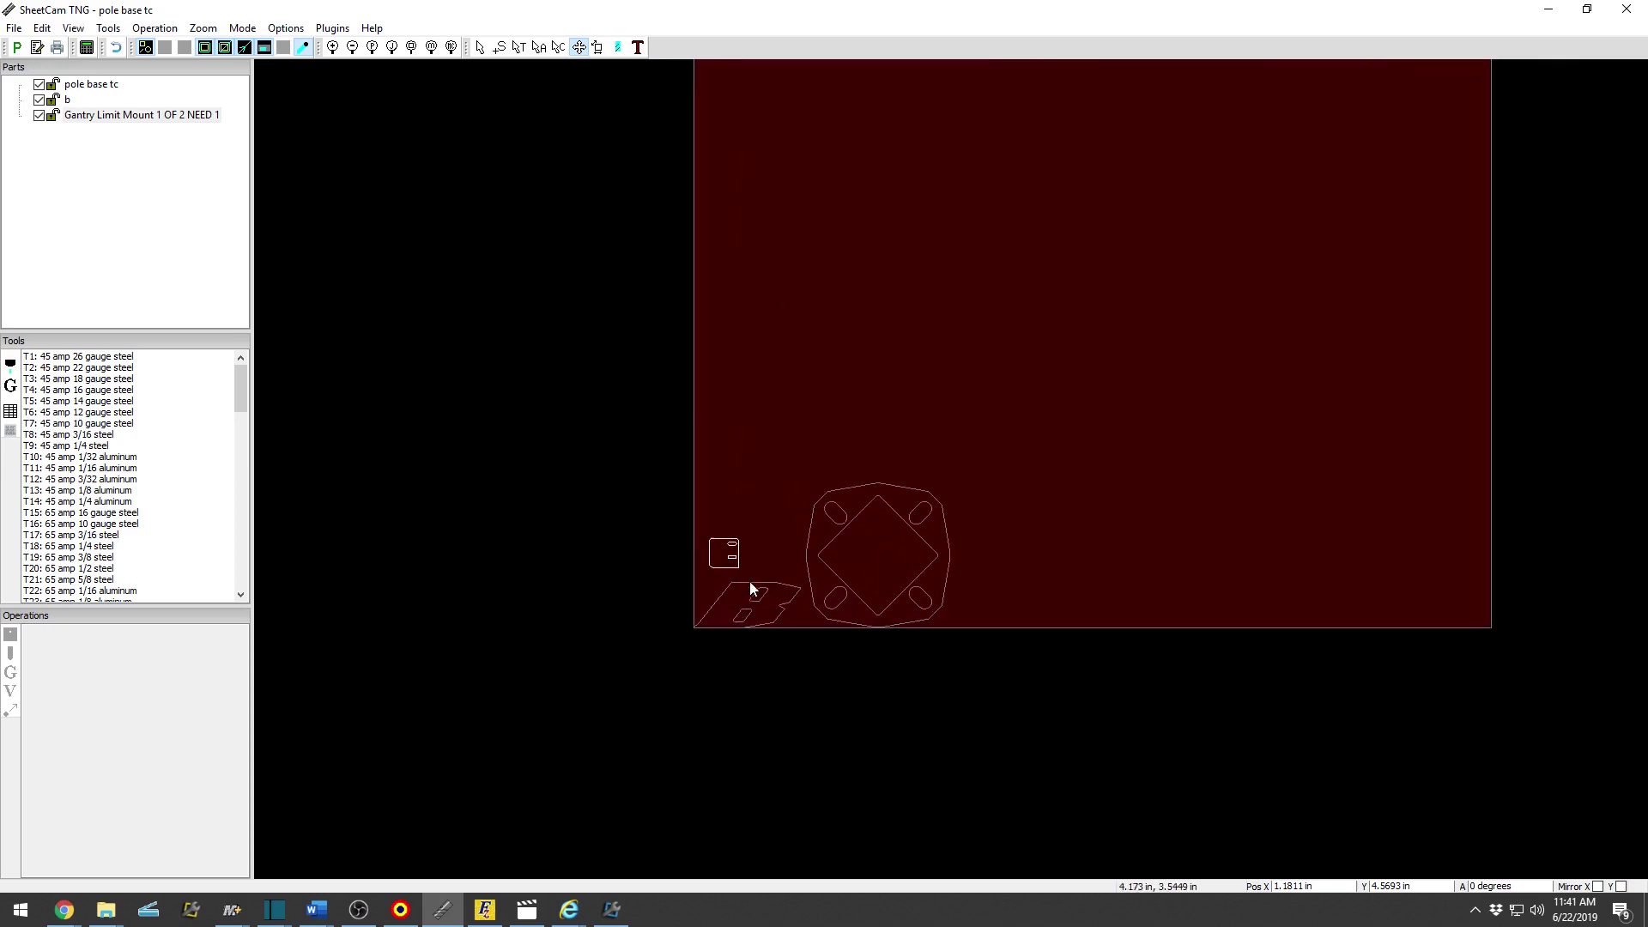
Shift the pole base part right and select the B part to check placement.
drag(923, 641, 858, 601)
scroll(566, 426, down, 5)
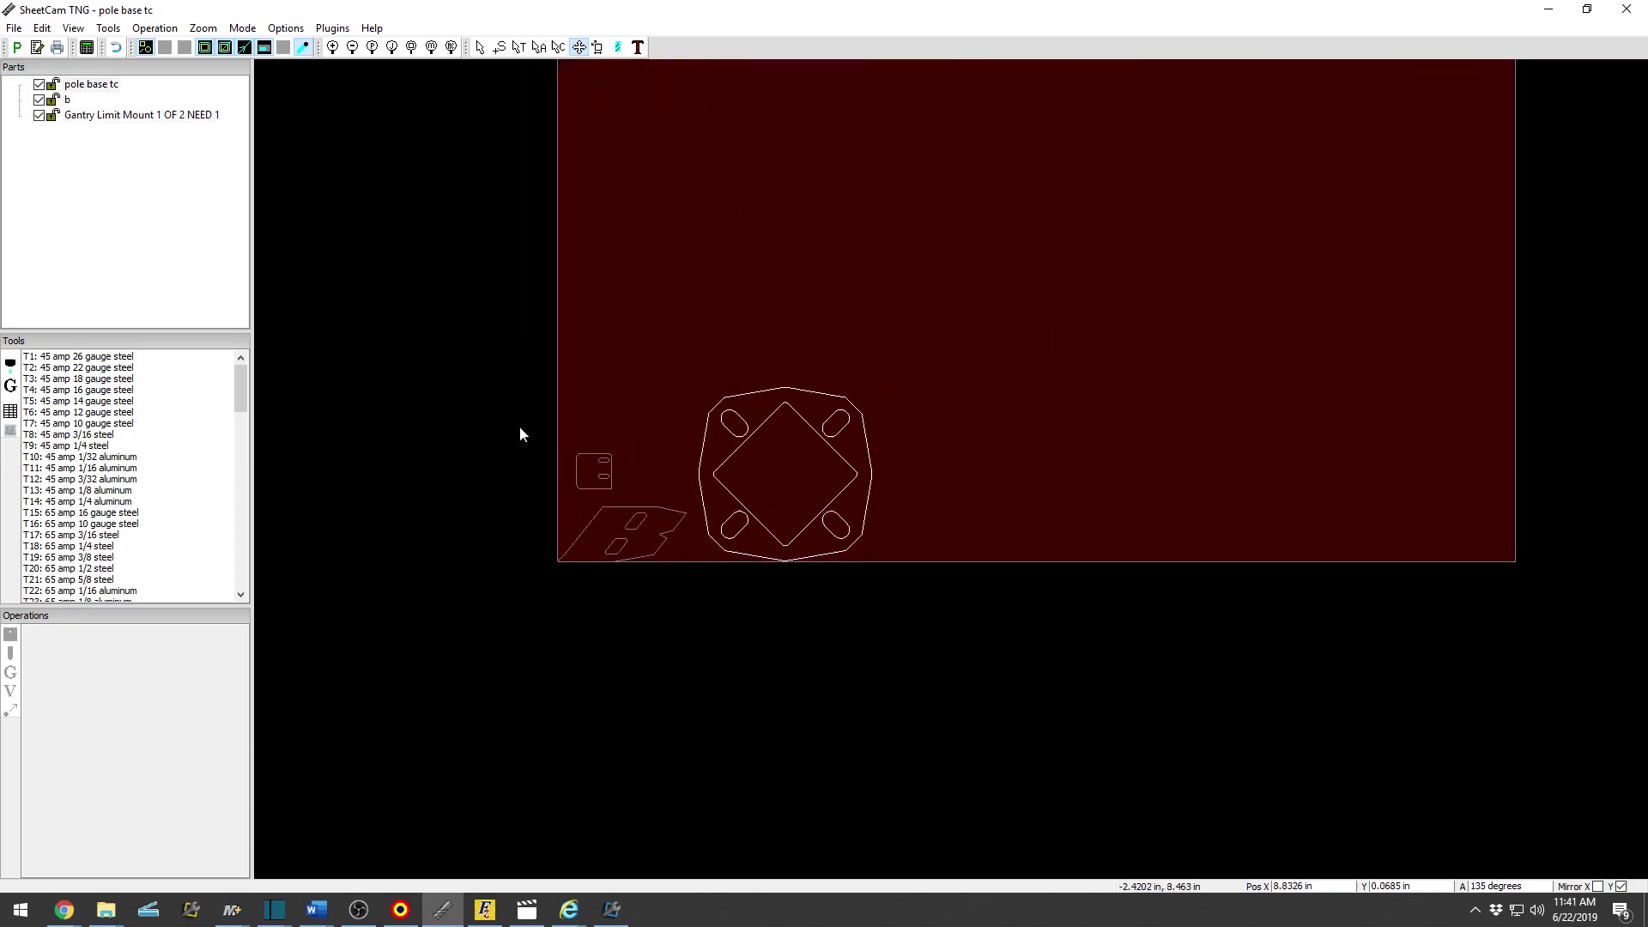
click(607, 539)
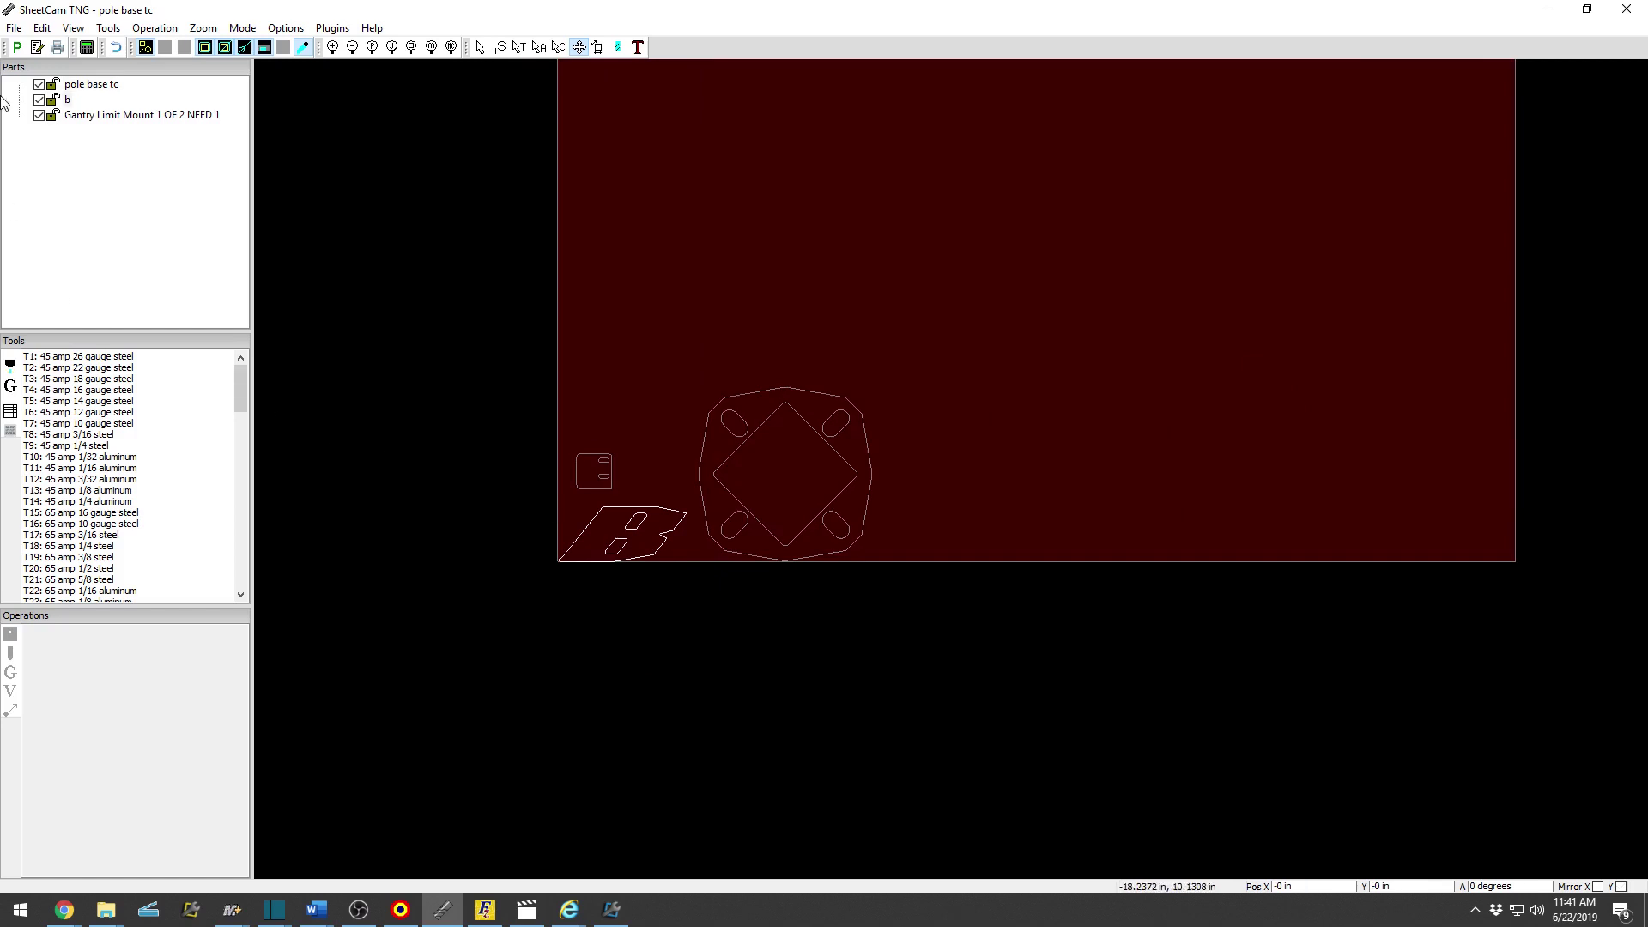
scroll(494, 640, down, 6)
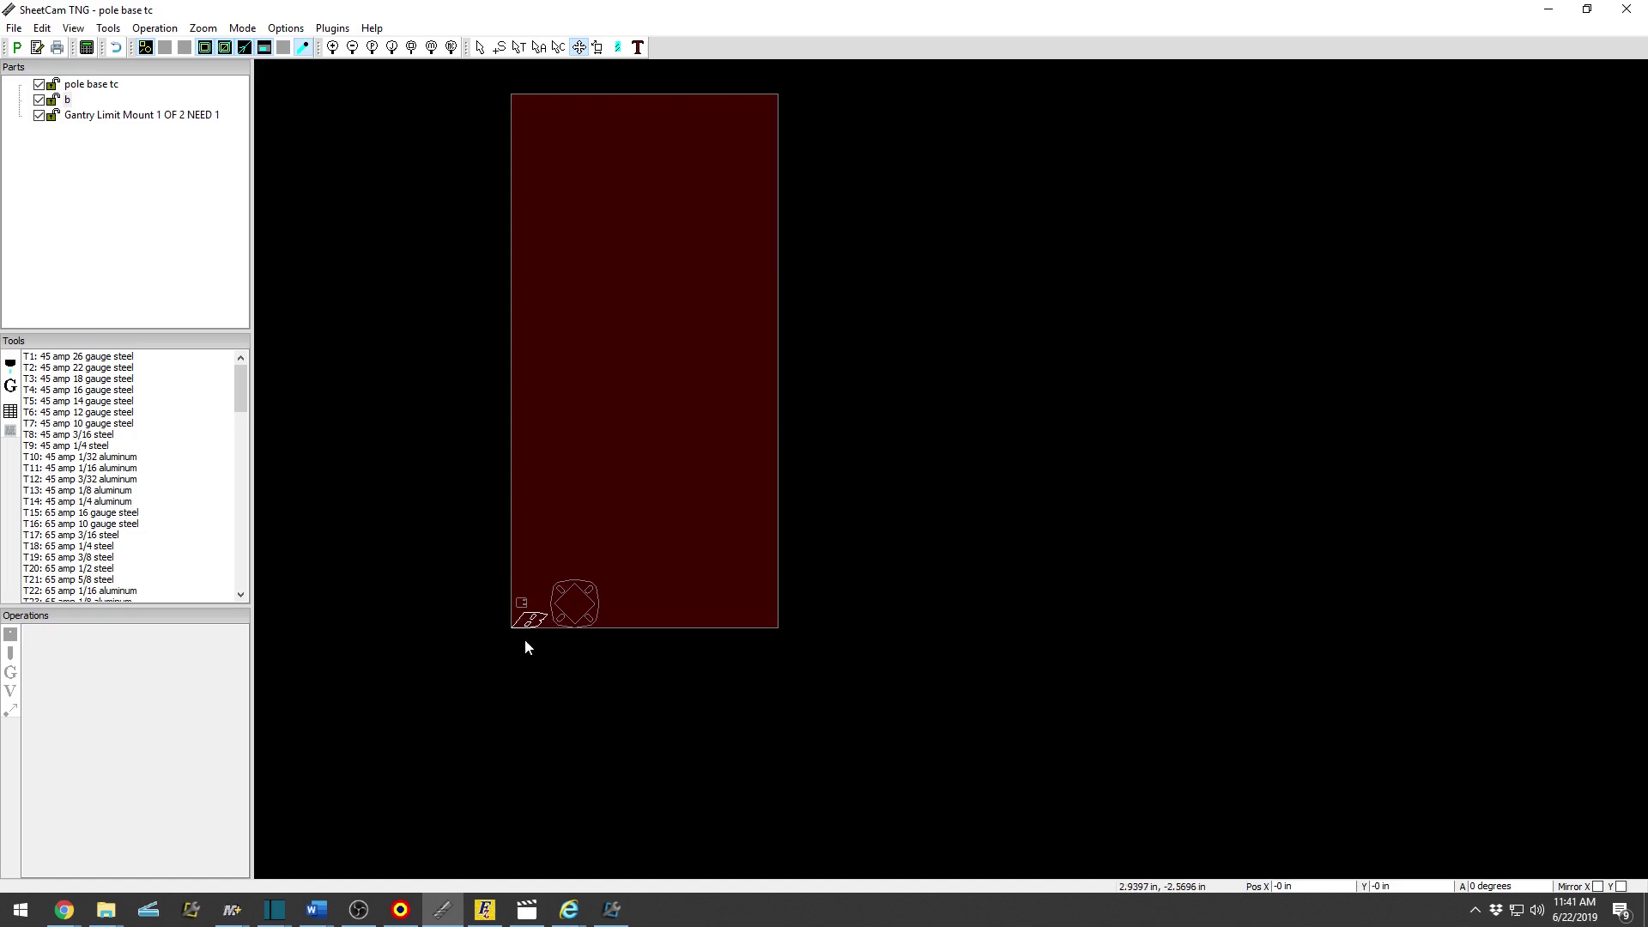
scroll(496, 570, up, 8)
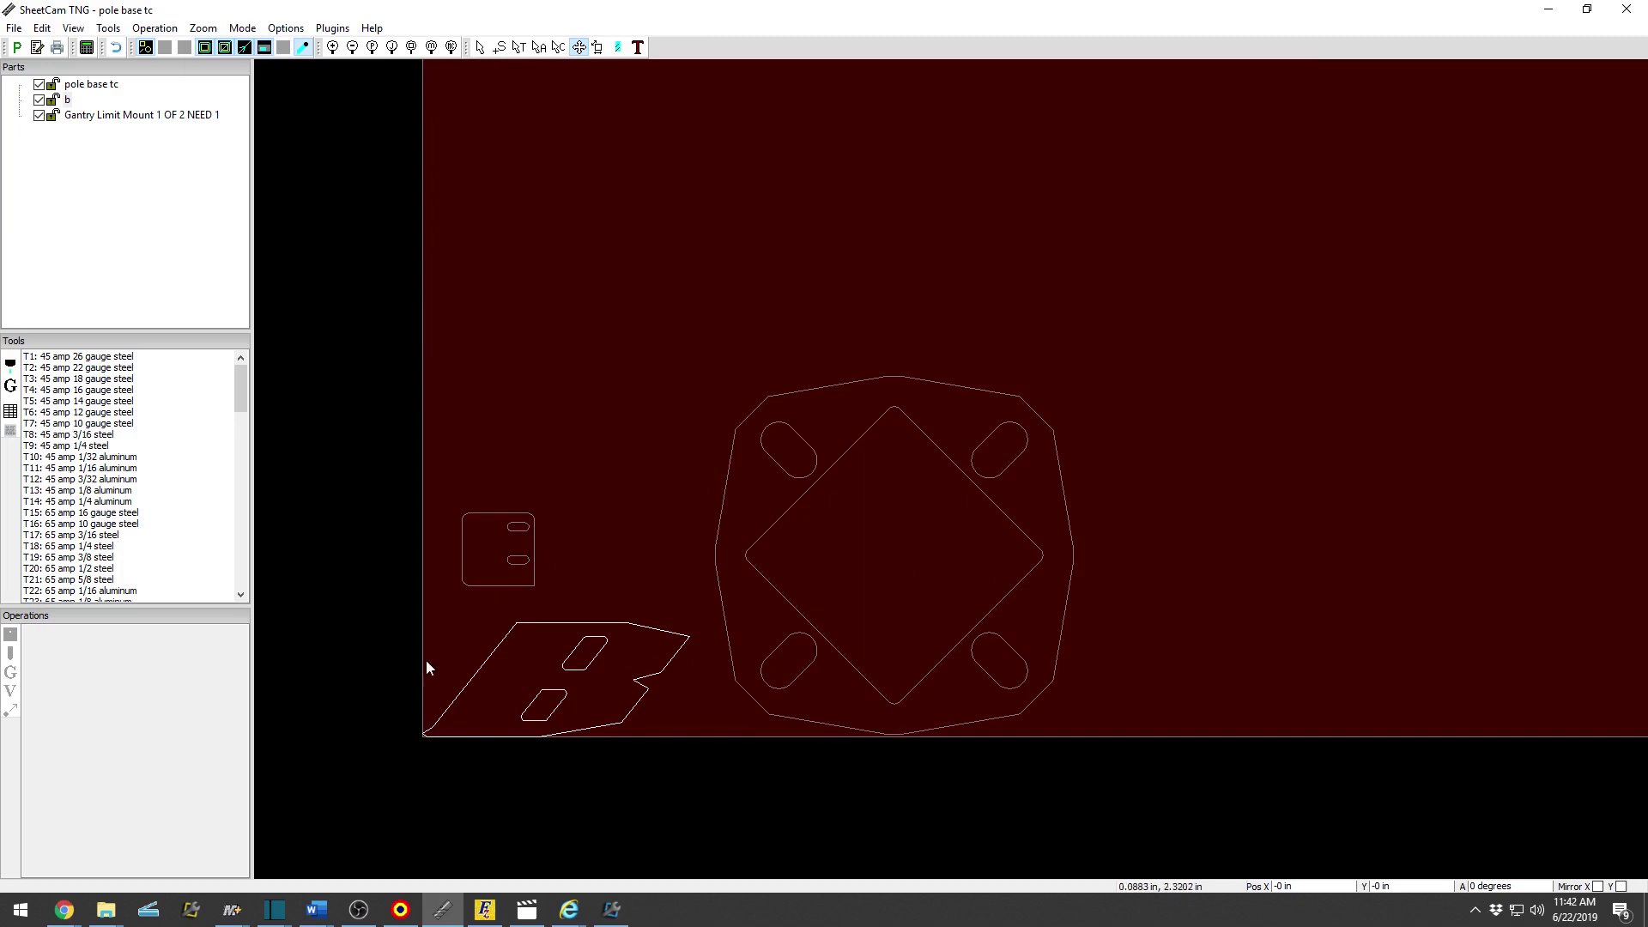
Create a jet cutting operation for pole base tc using the Outside Offset contour method.
click(479, 48)
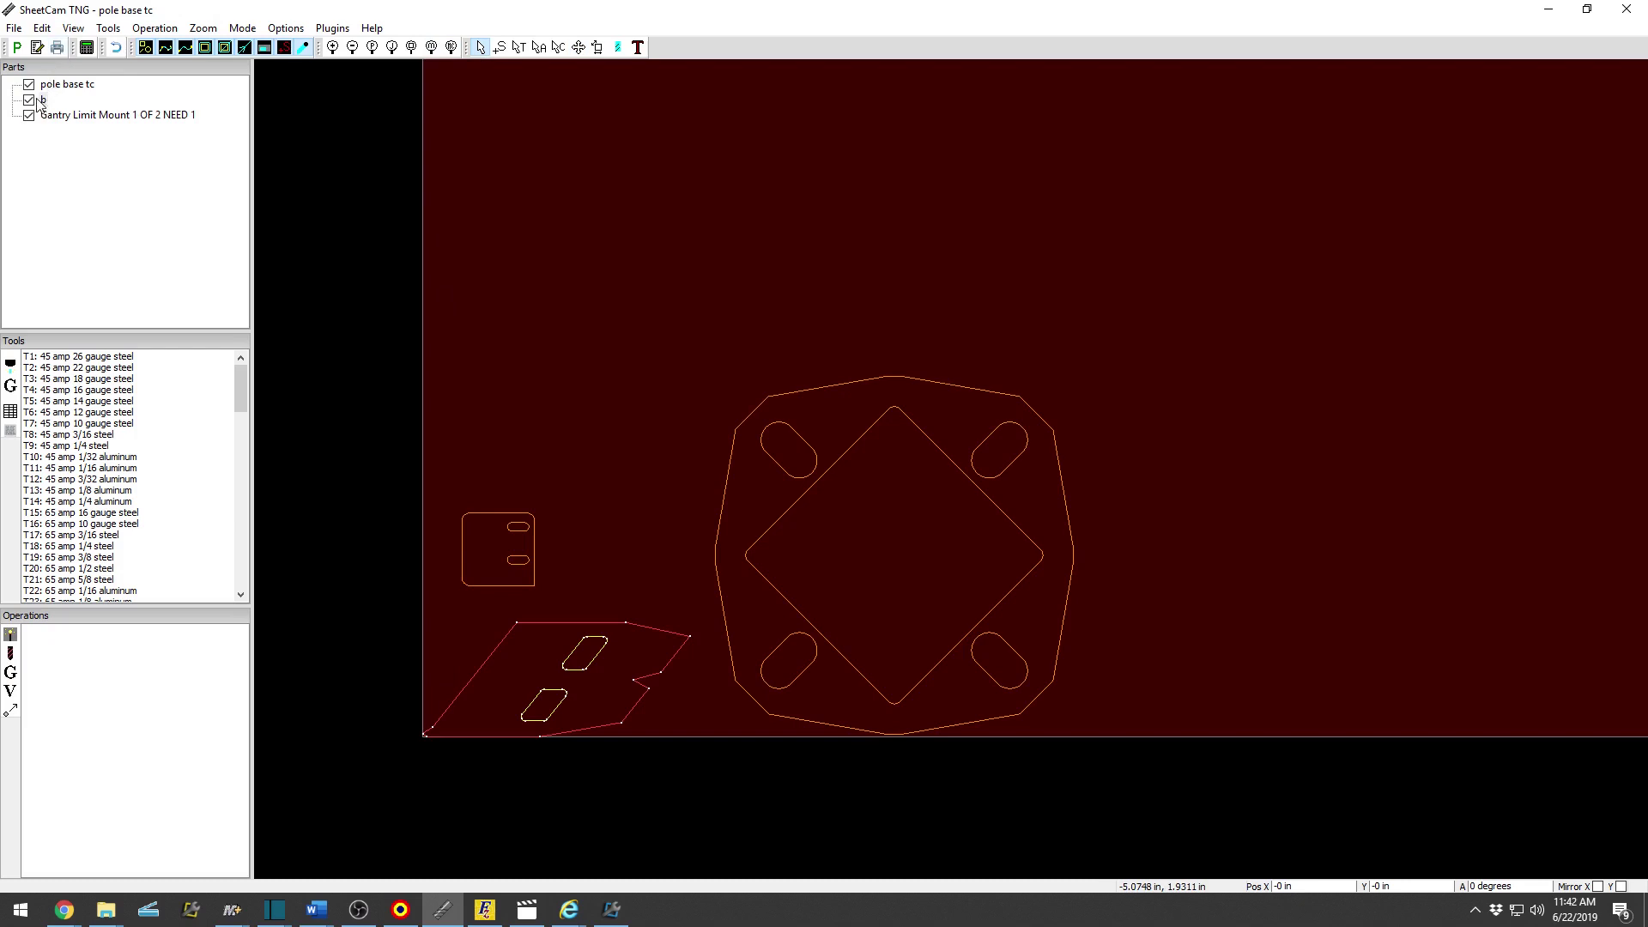
click(67, 84)
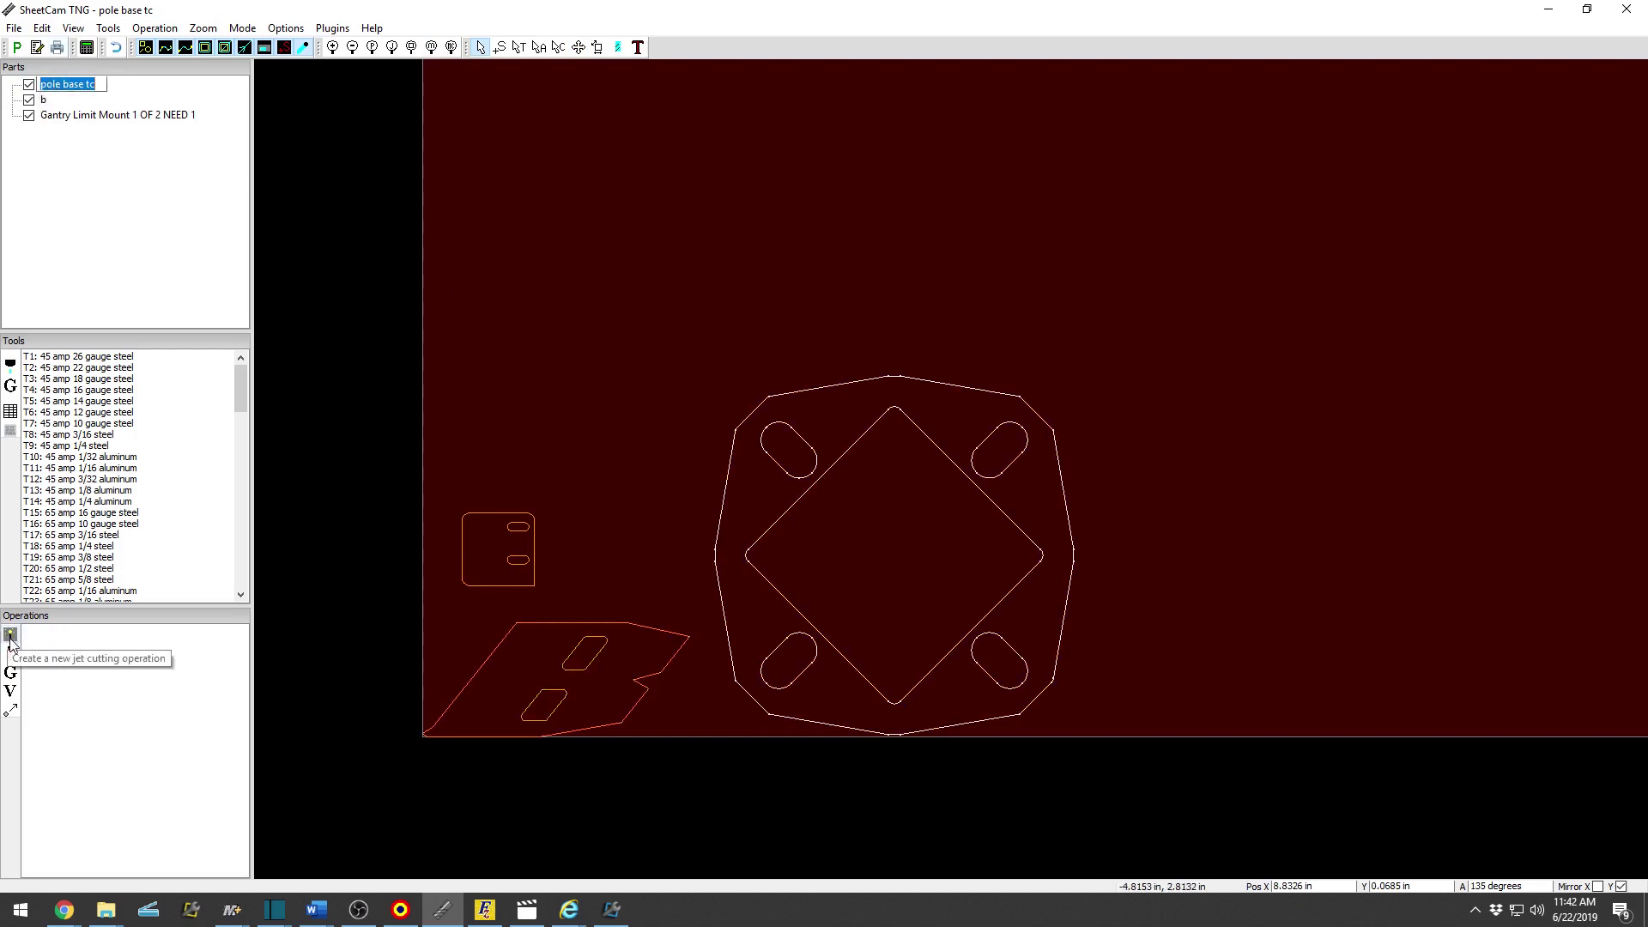
click(10, 635)
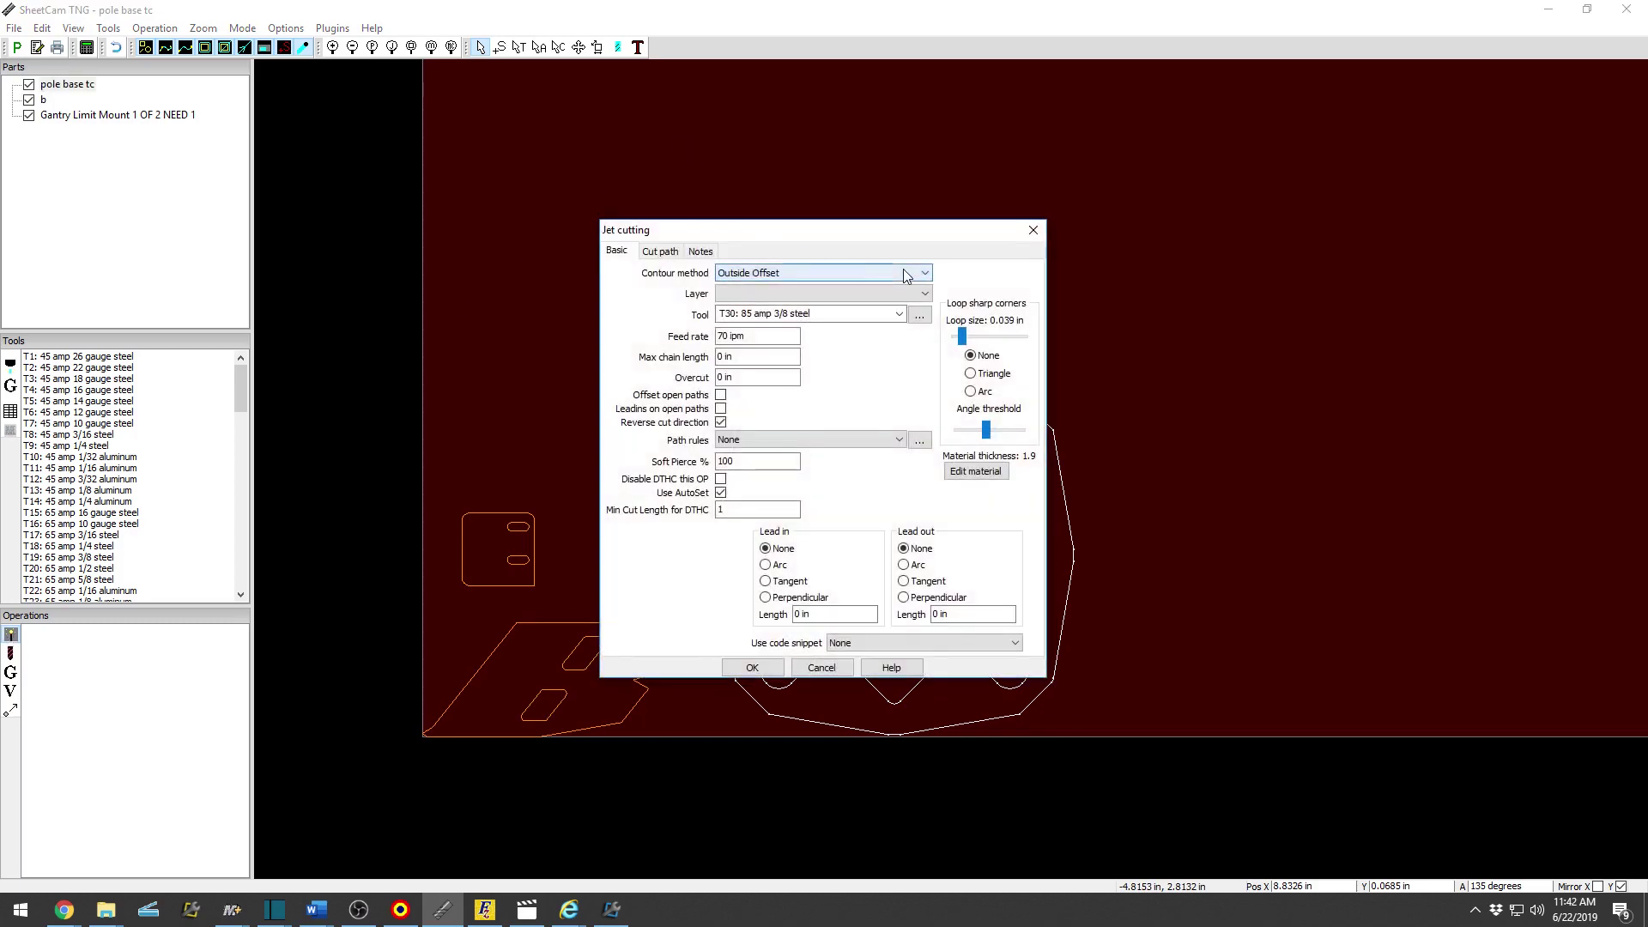
click(908, 274)
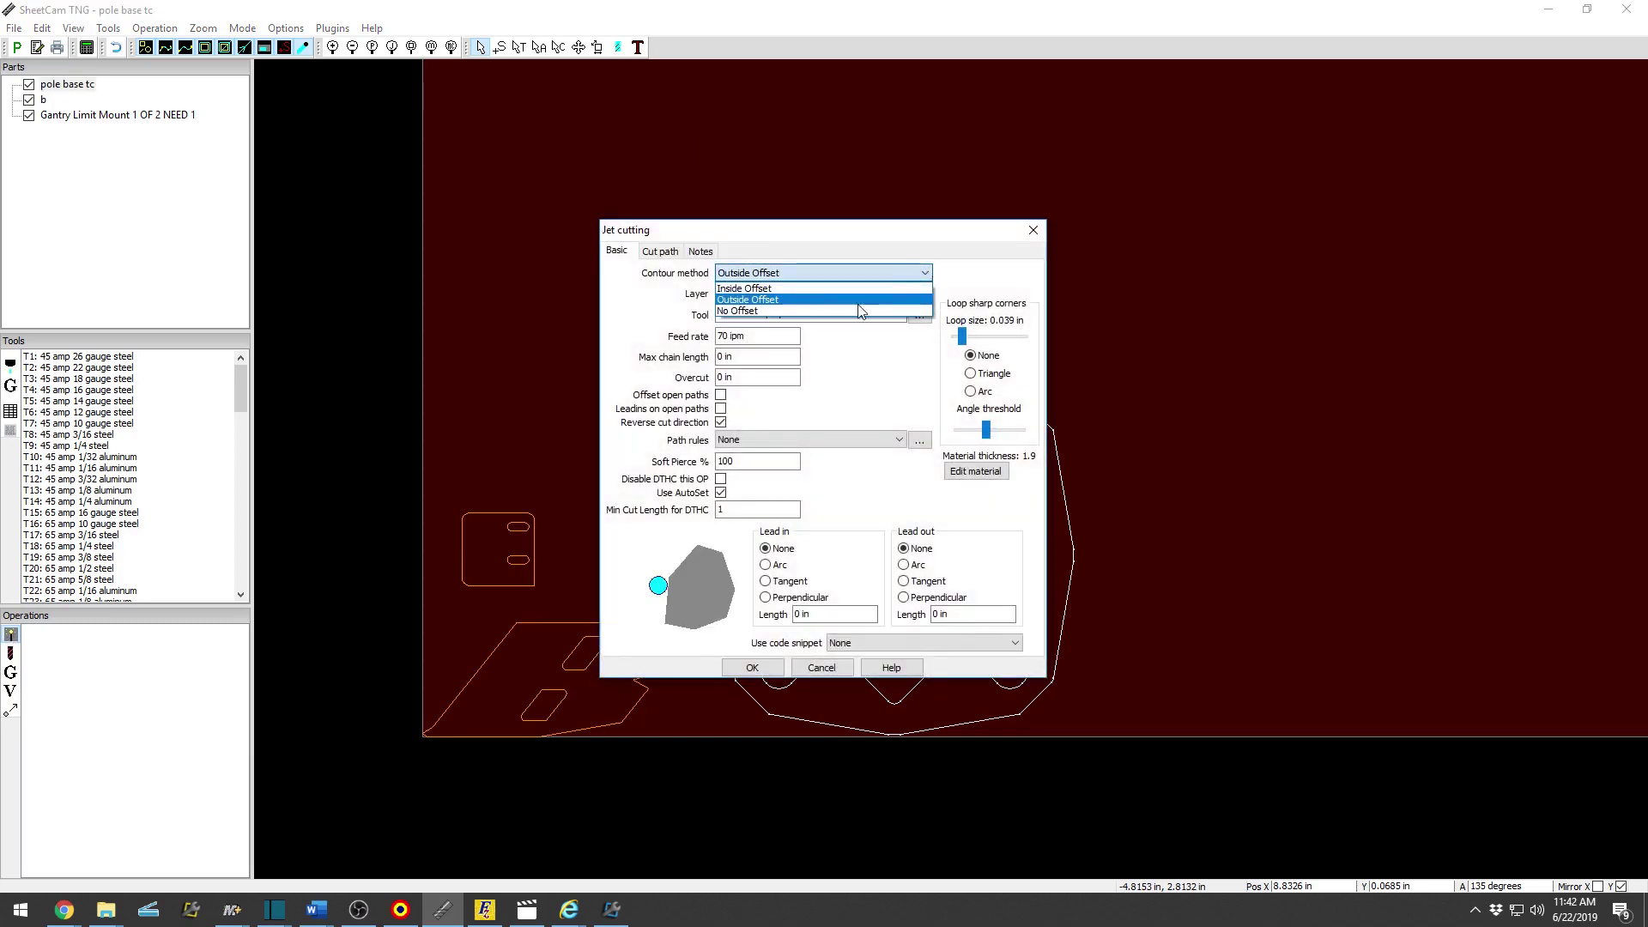
click(825, 301)
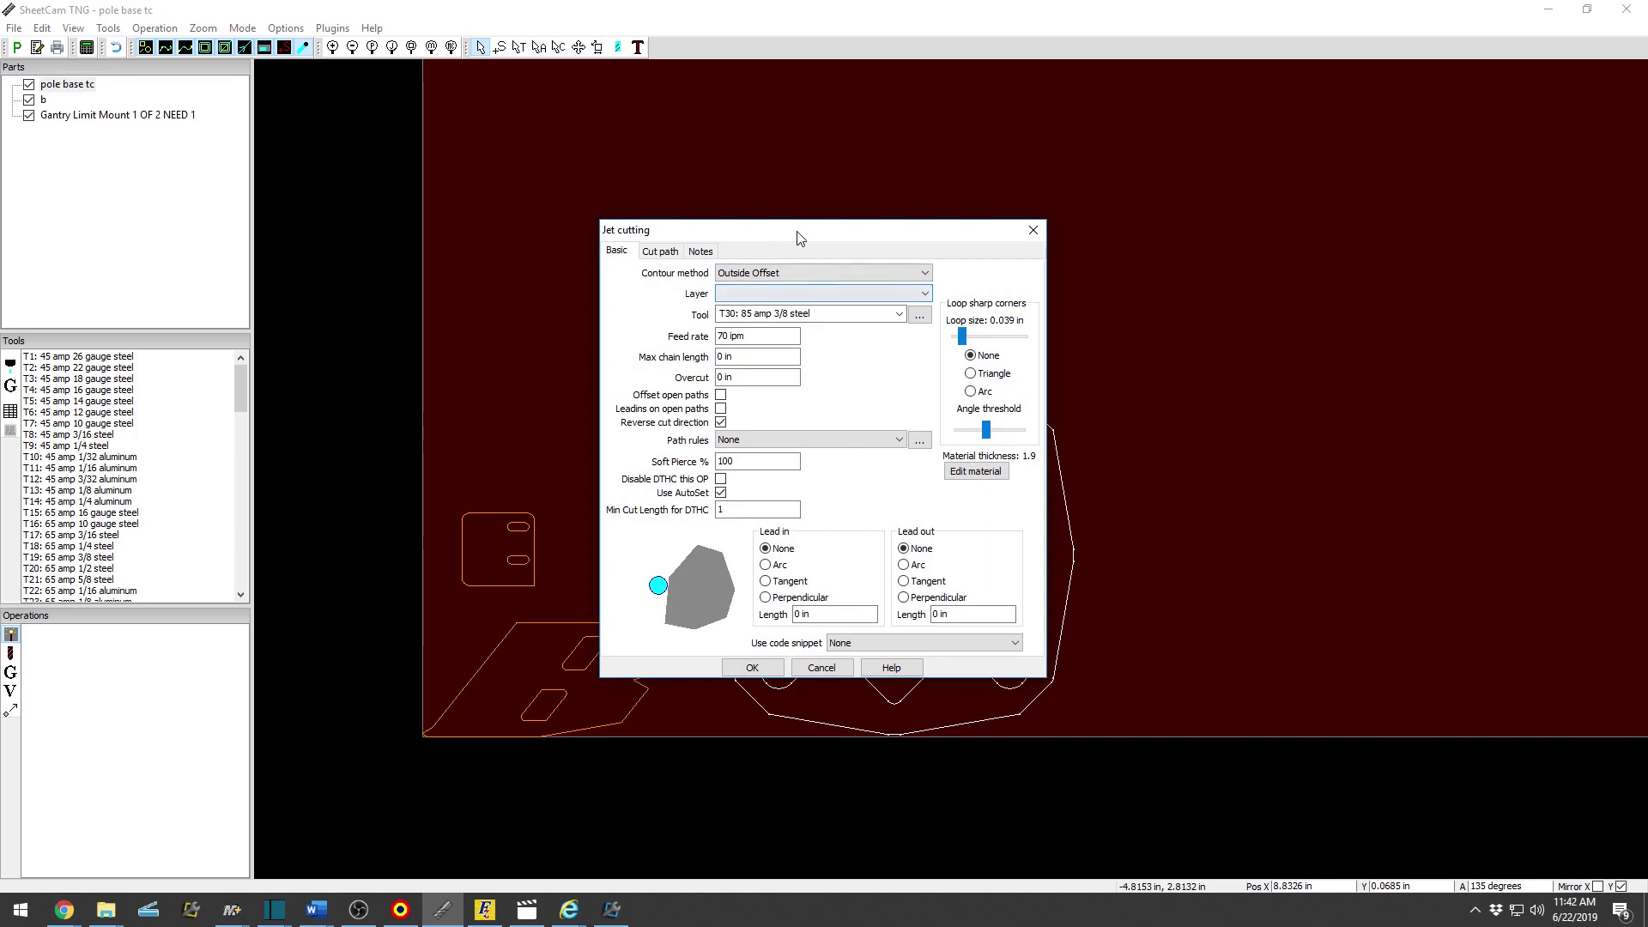
Set the cutting operation's layer to Colour 7.
mouse_move(798, 231)
mouse_down()
mouse_move(828, 207)
mouse_move(1292, 91)
mouse_up()
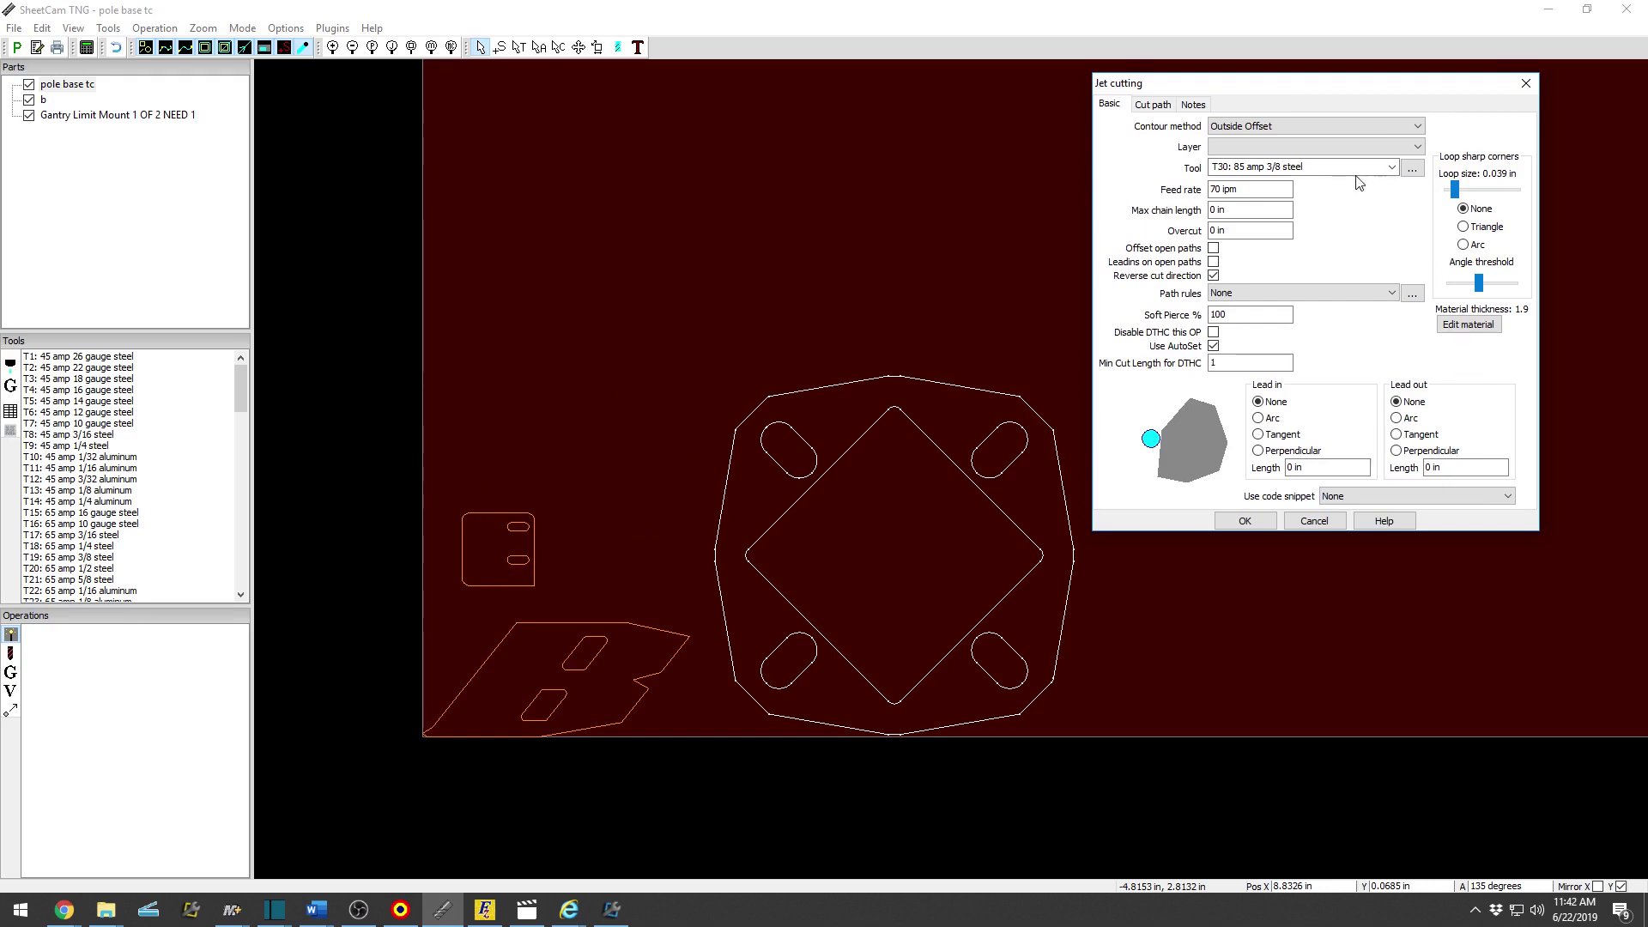
click(1313, 147)
click(1317, 184)
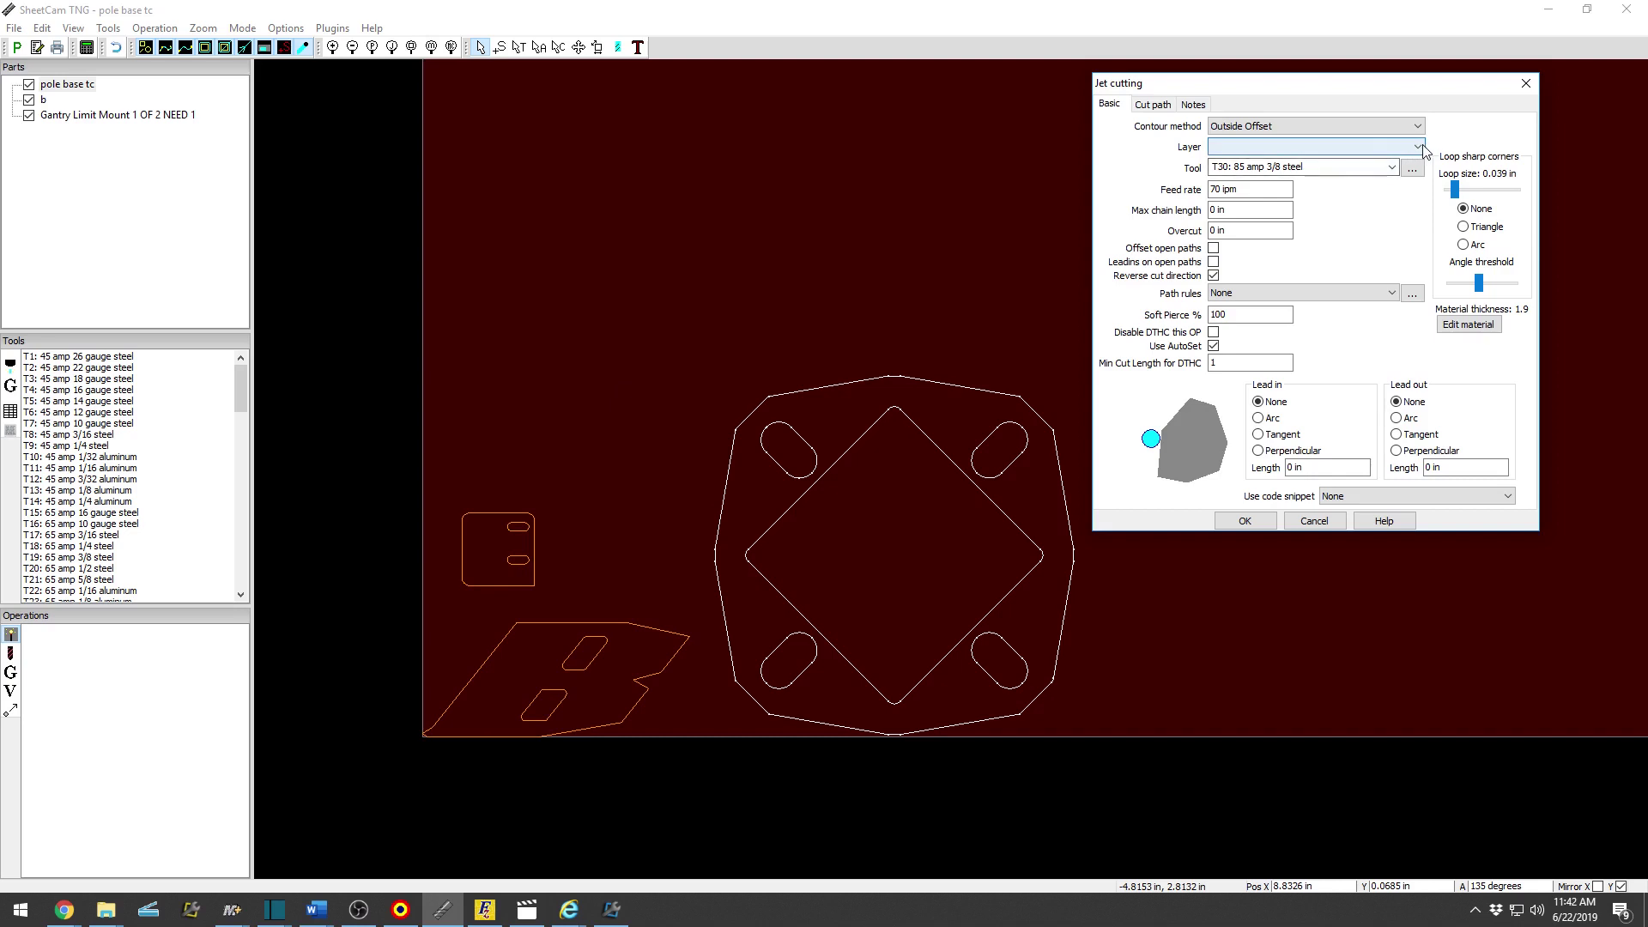
click(1373, 147)
click(1373, 162)
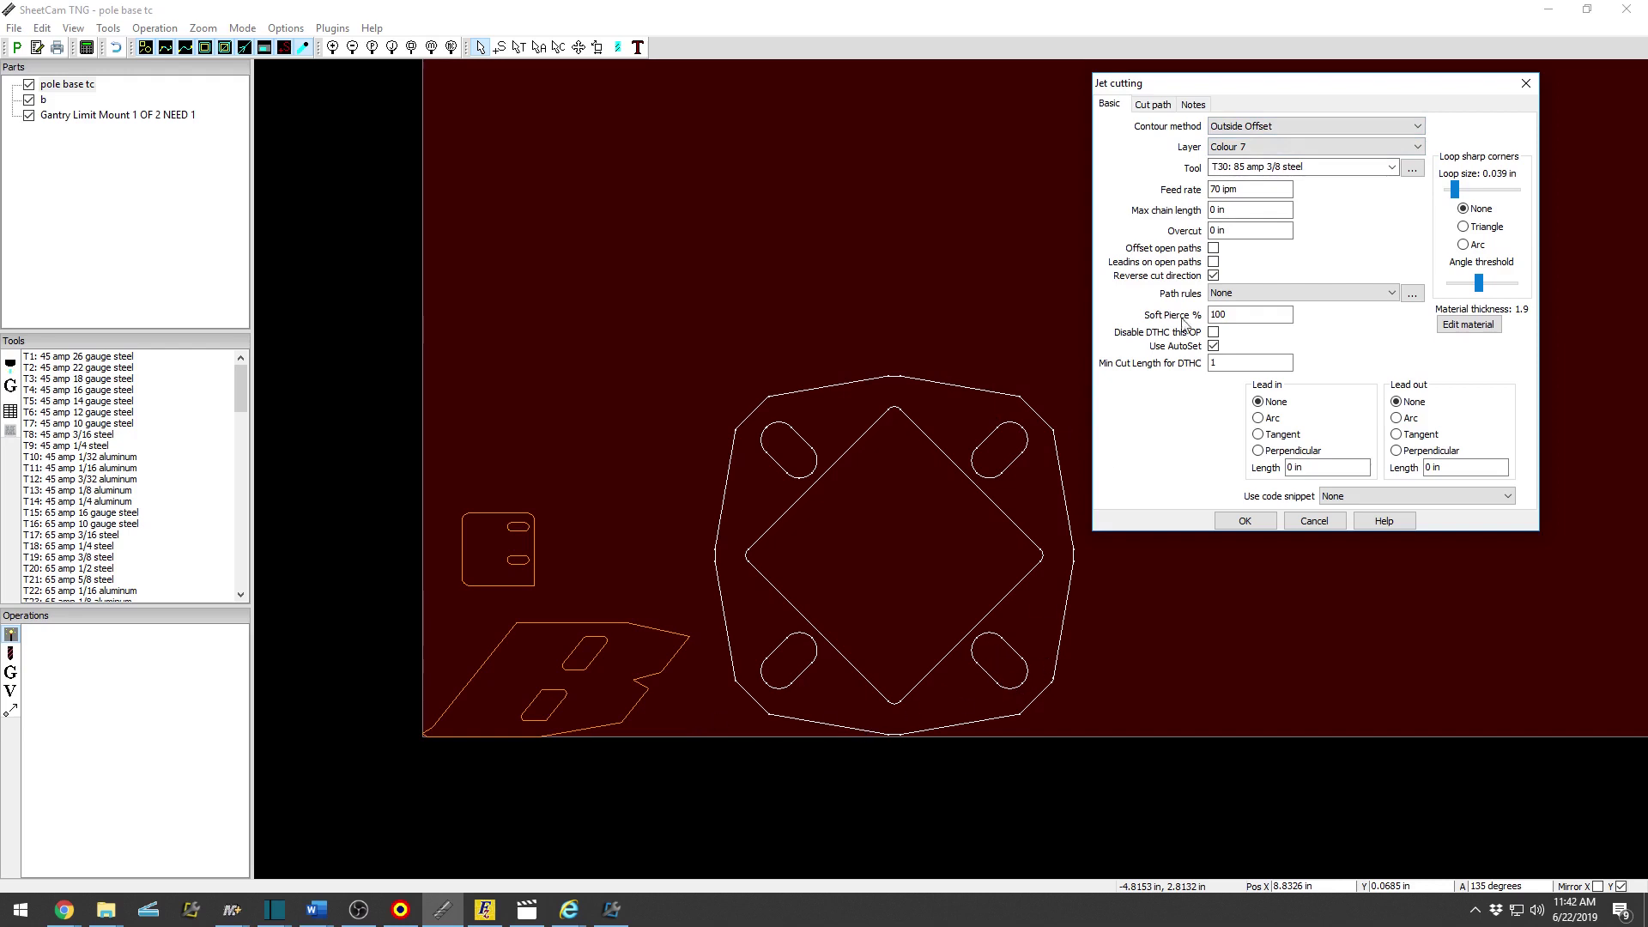
Choose tool T9: 45 amp 1/4 steel for the pole base cut and open its Jet tool settings.
click(1391, 167)
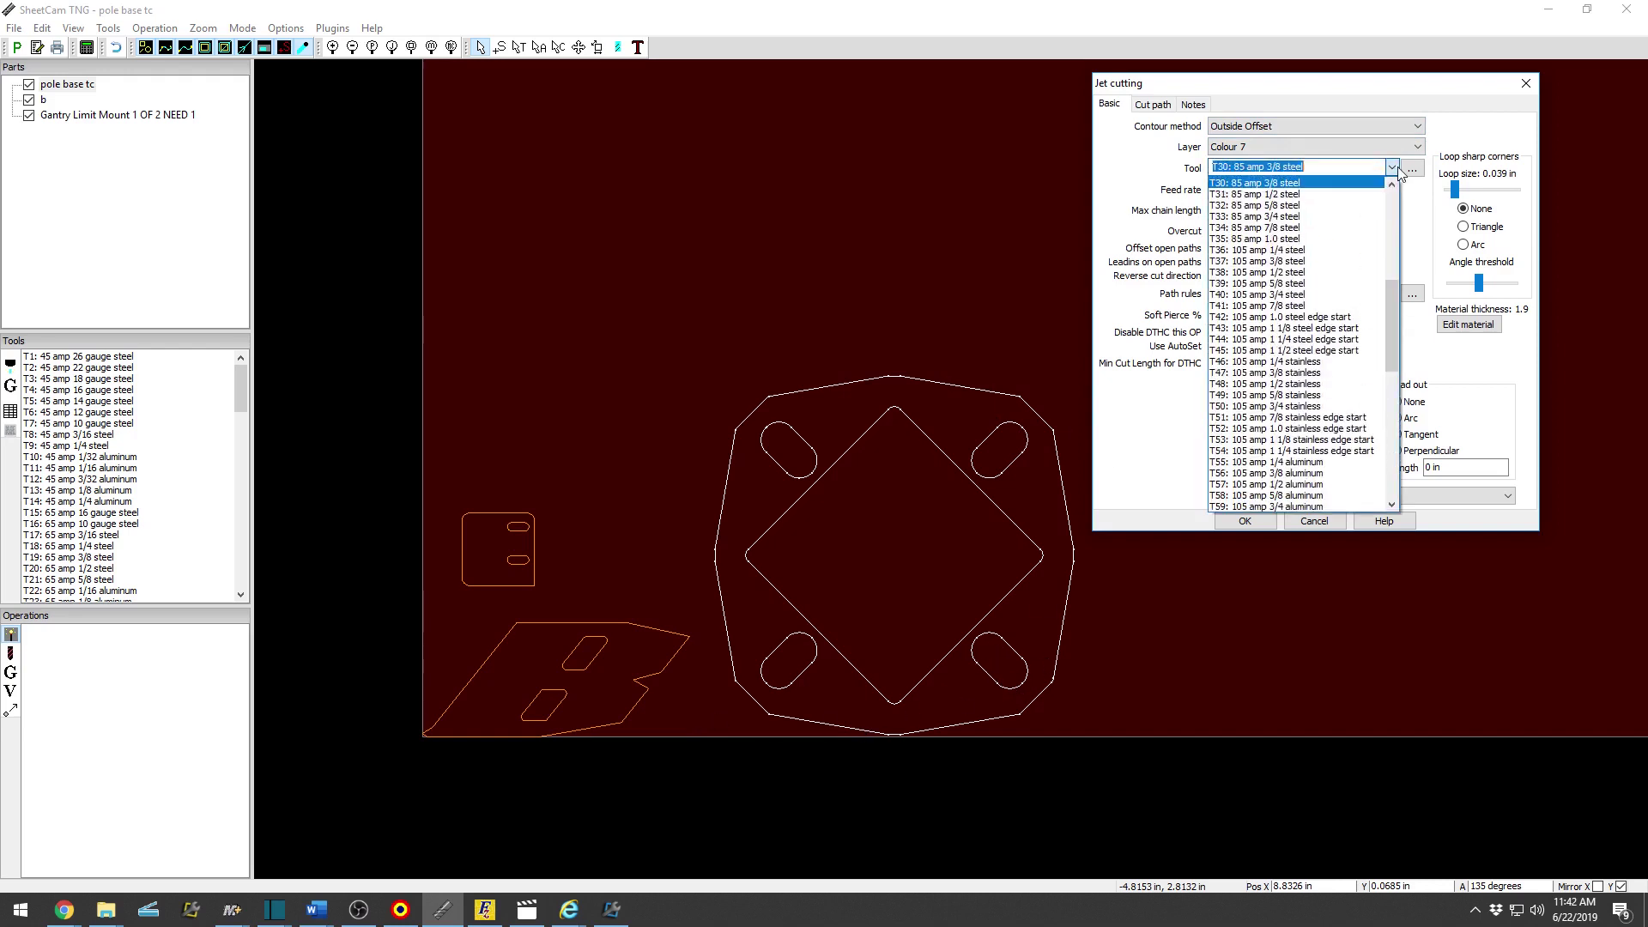
scroll(1328, 248, up, 3)
scroll(1328, 249, up, 2)
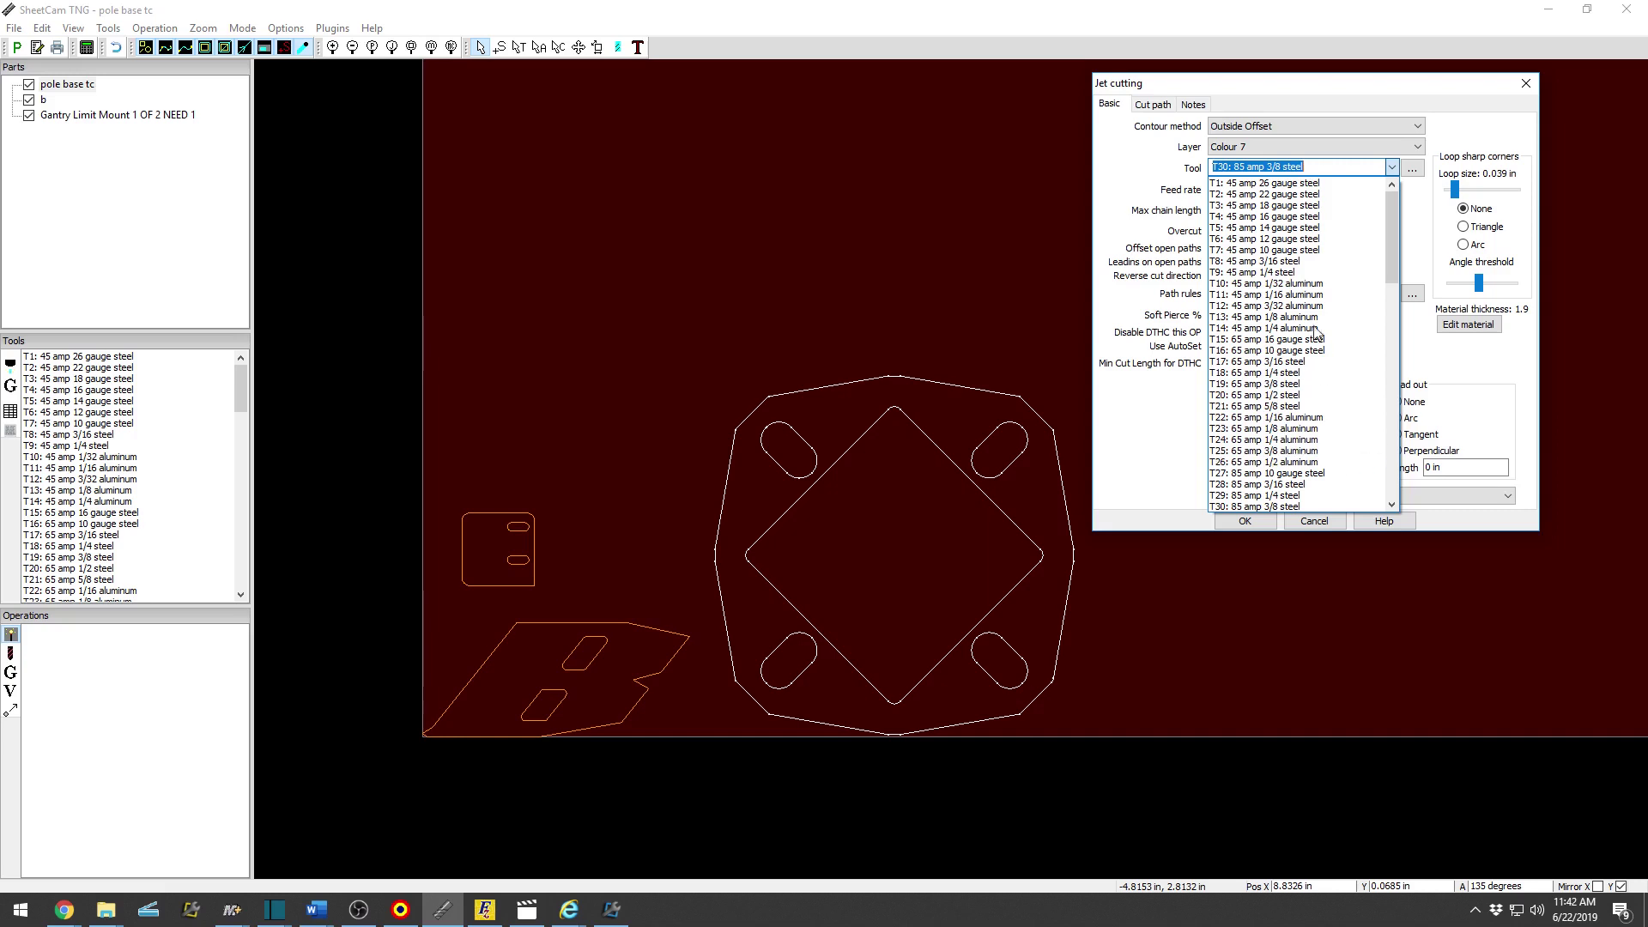
scroll(1310, 300, down, 8)
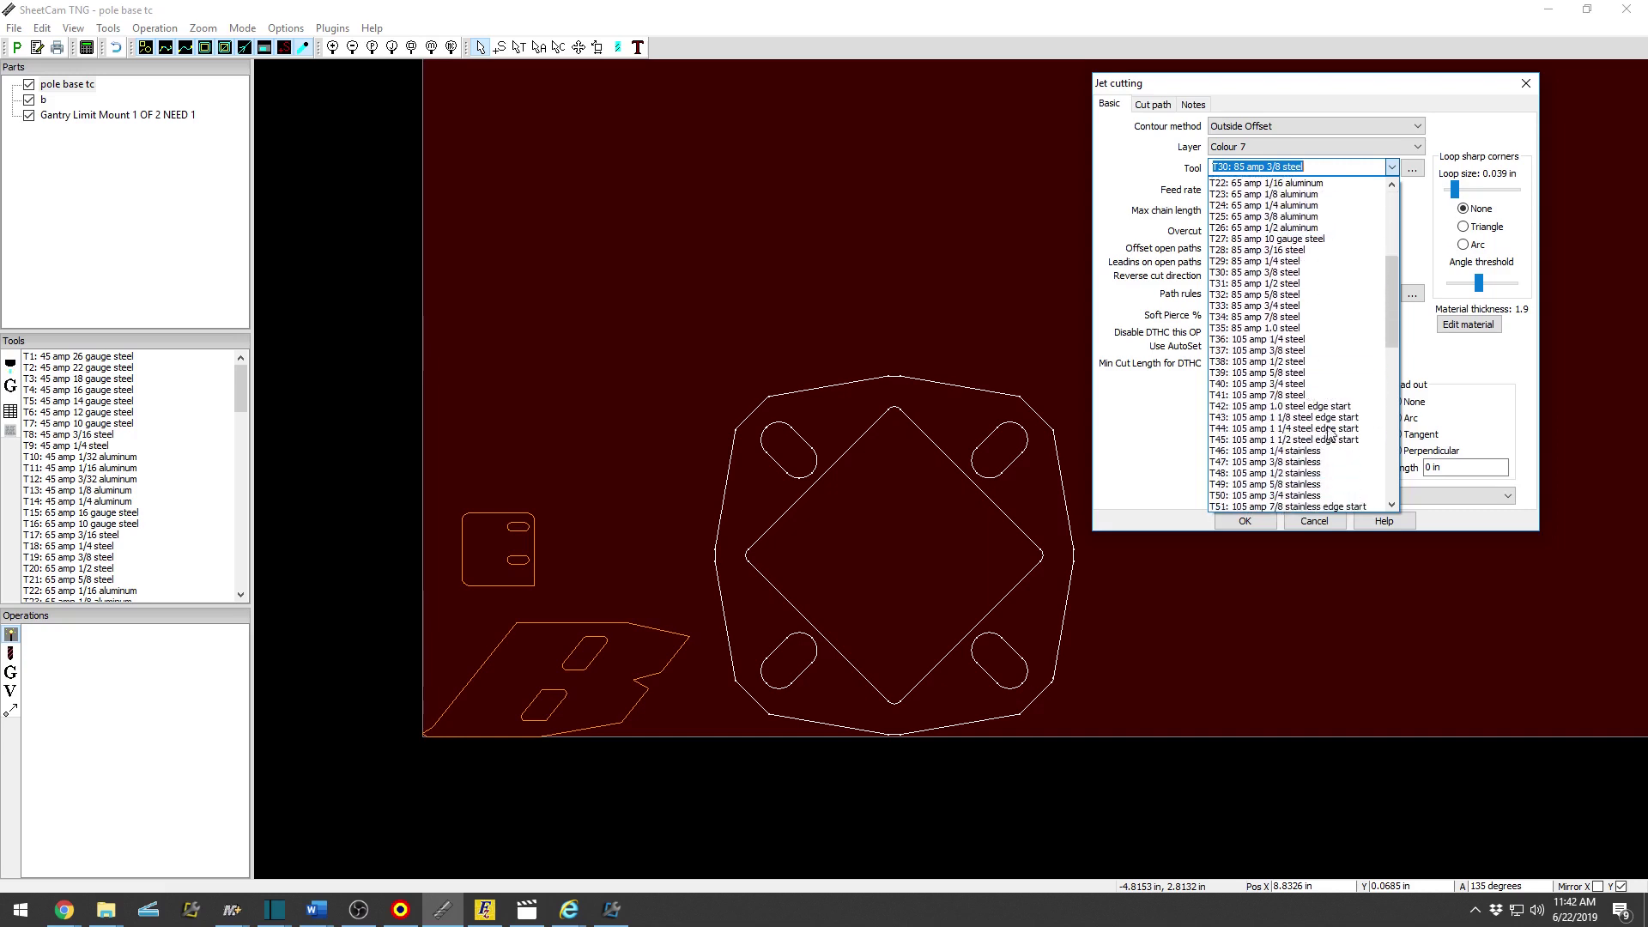
scroll(1313, 395, up, 8)
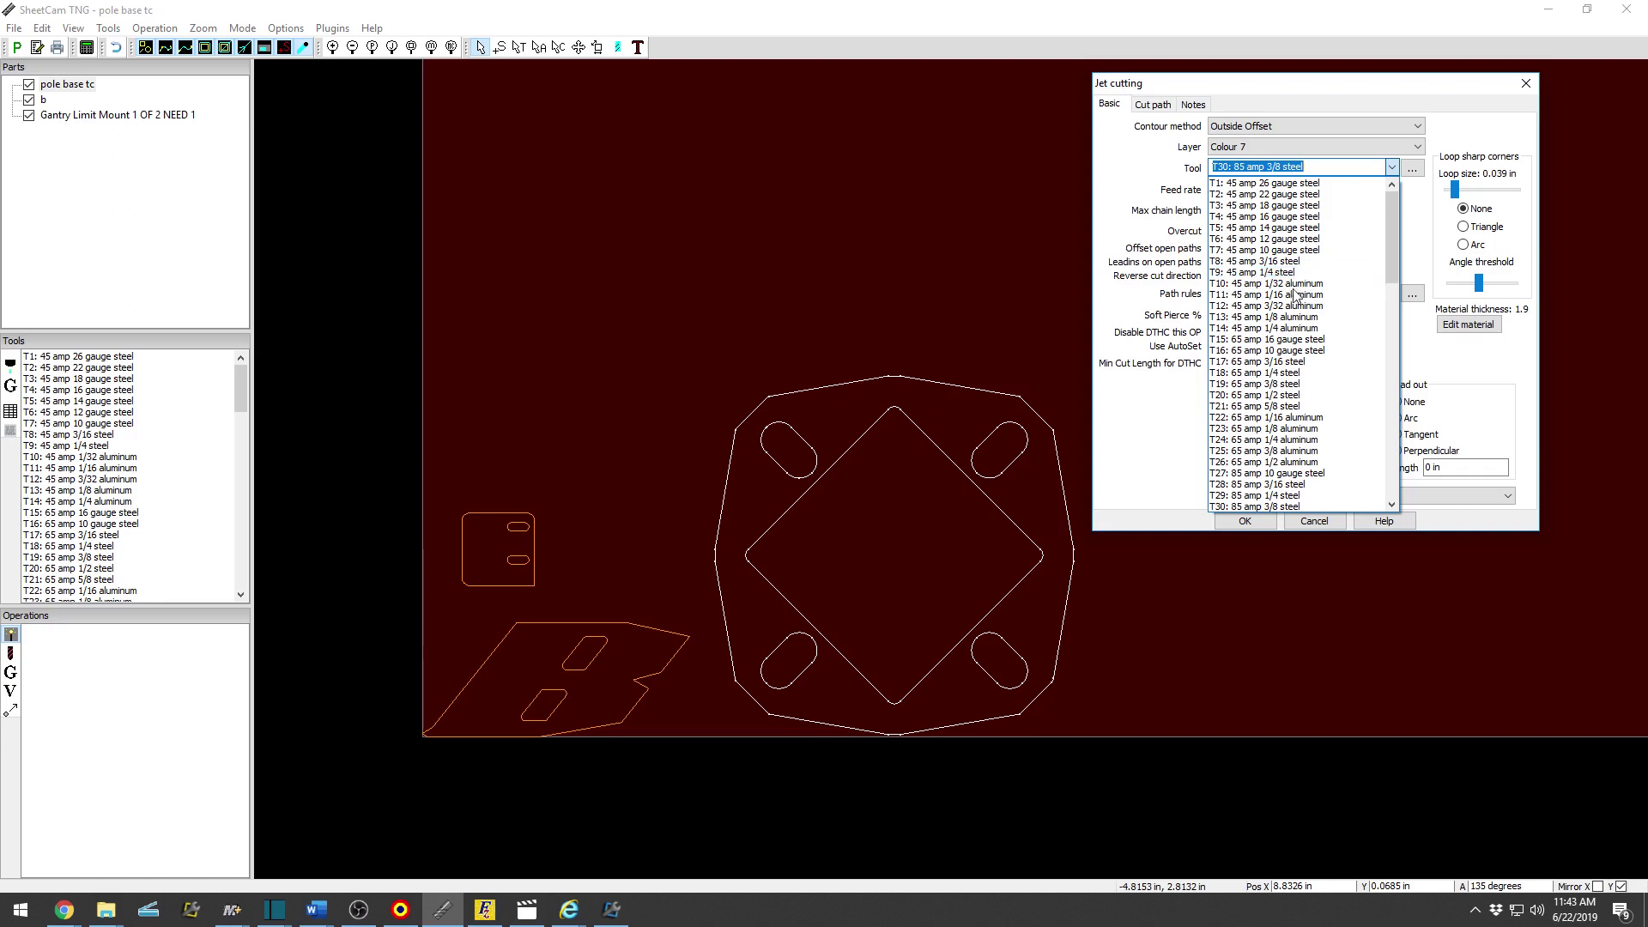
scroll(1292, 363, down, 2)
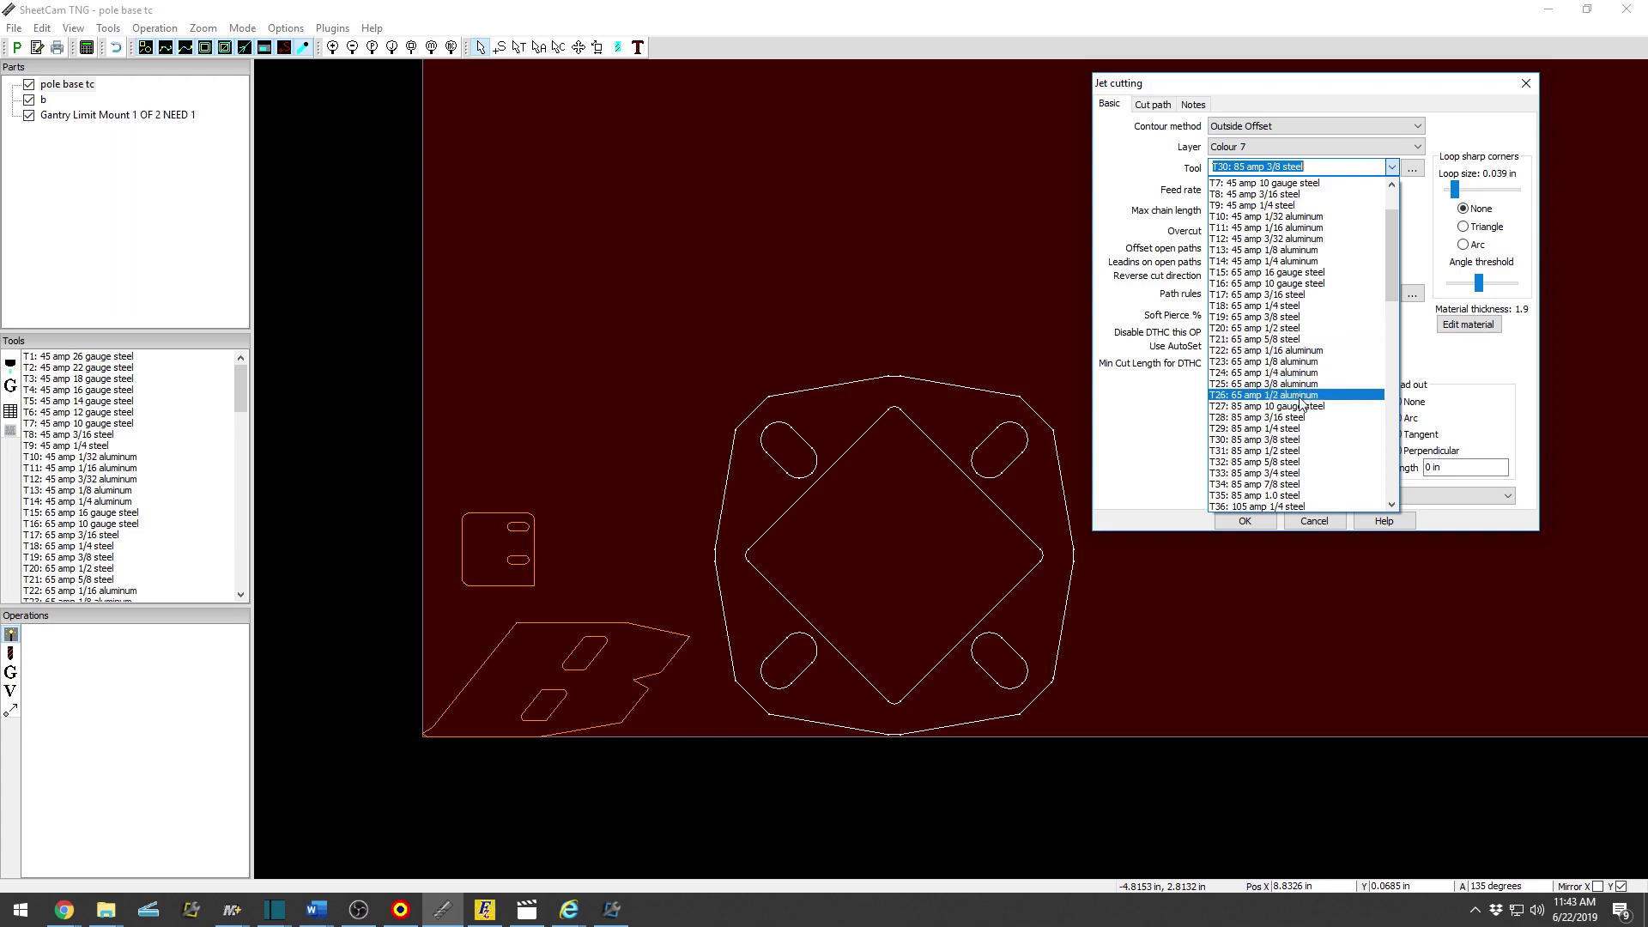
scroll(1296, 386, up, 2)
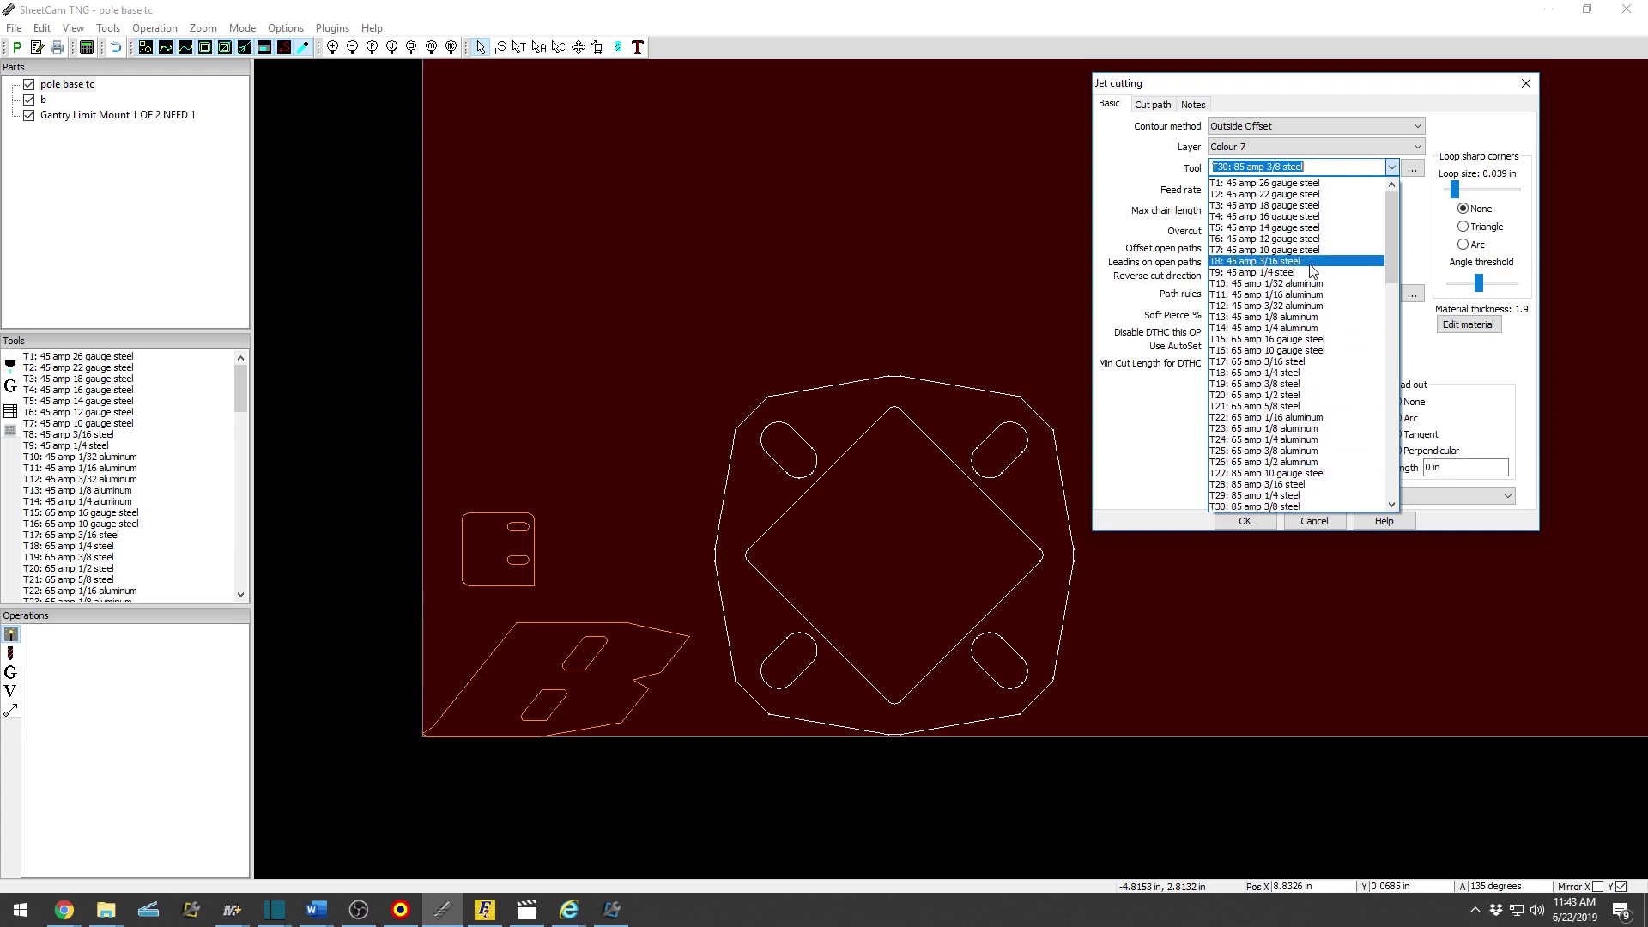
click(1292, 272)
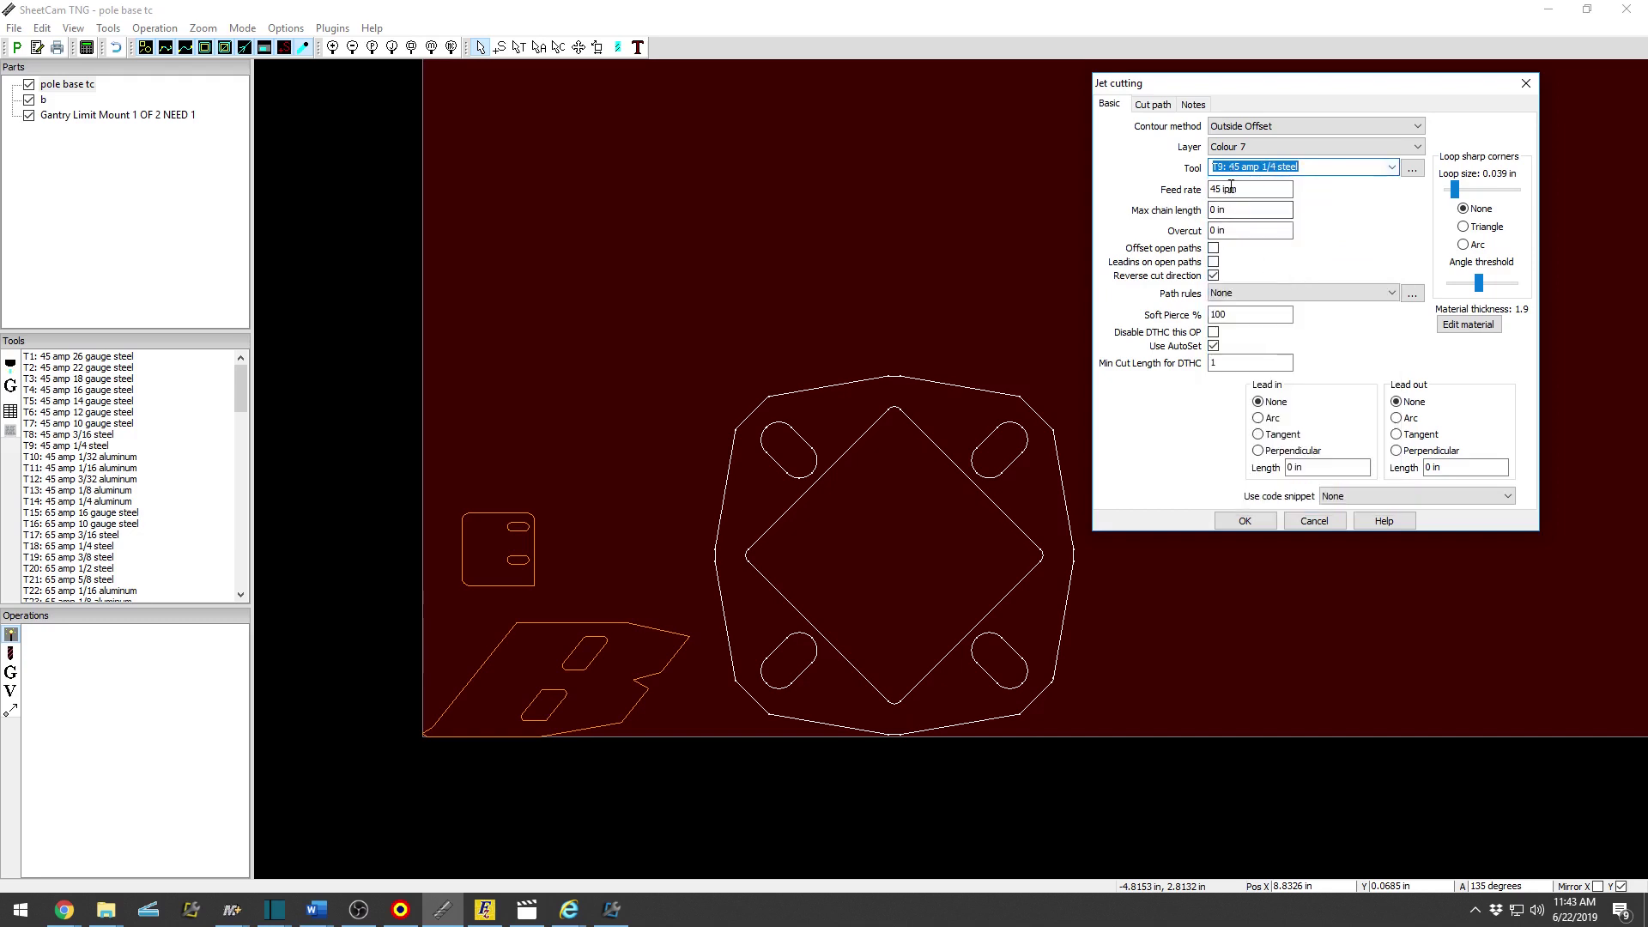
click(1411, 167)
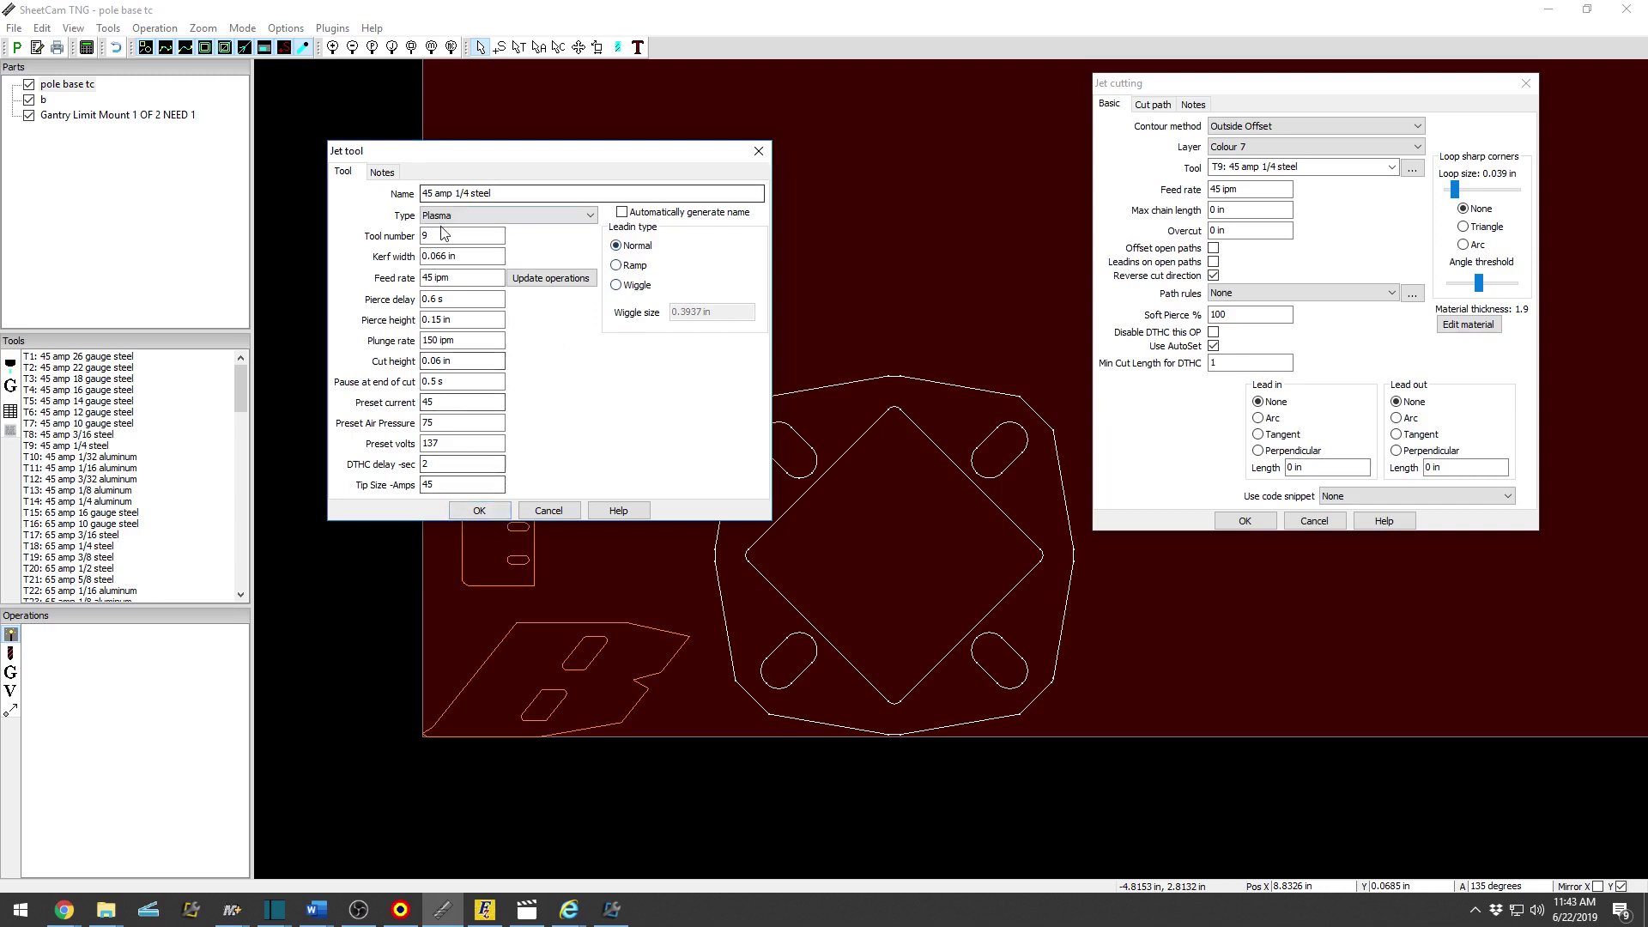
Review the T9 tool's number, kerf, feed, pierce, 150 ipm plunge and cut height values, keeping them unchanged.
click(461, 235)
click(456, 255)
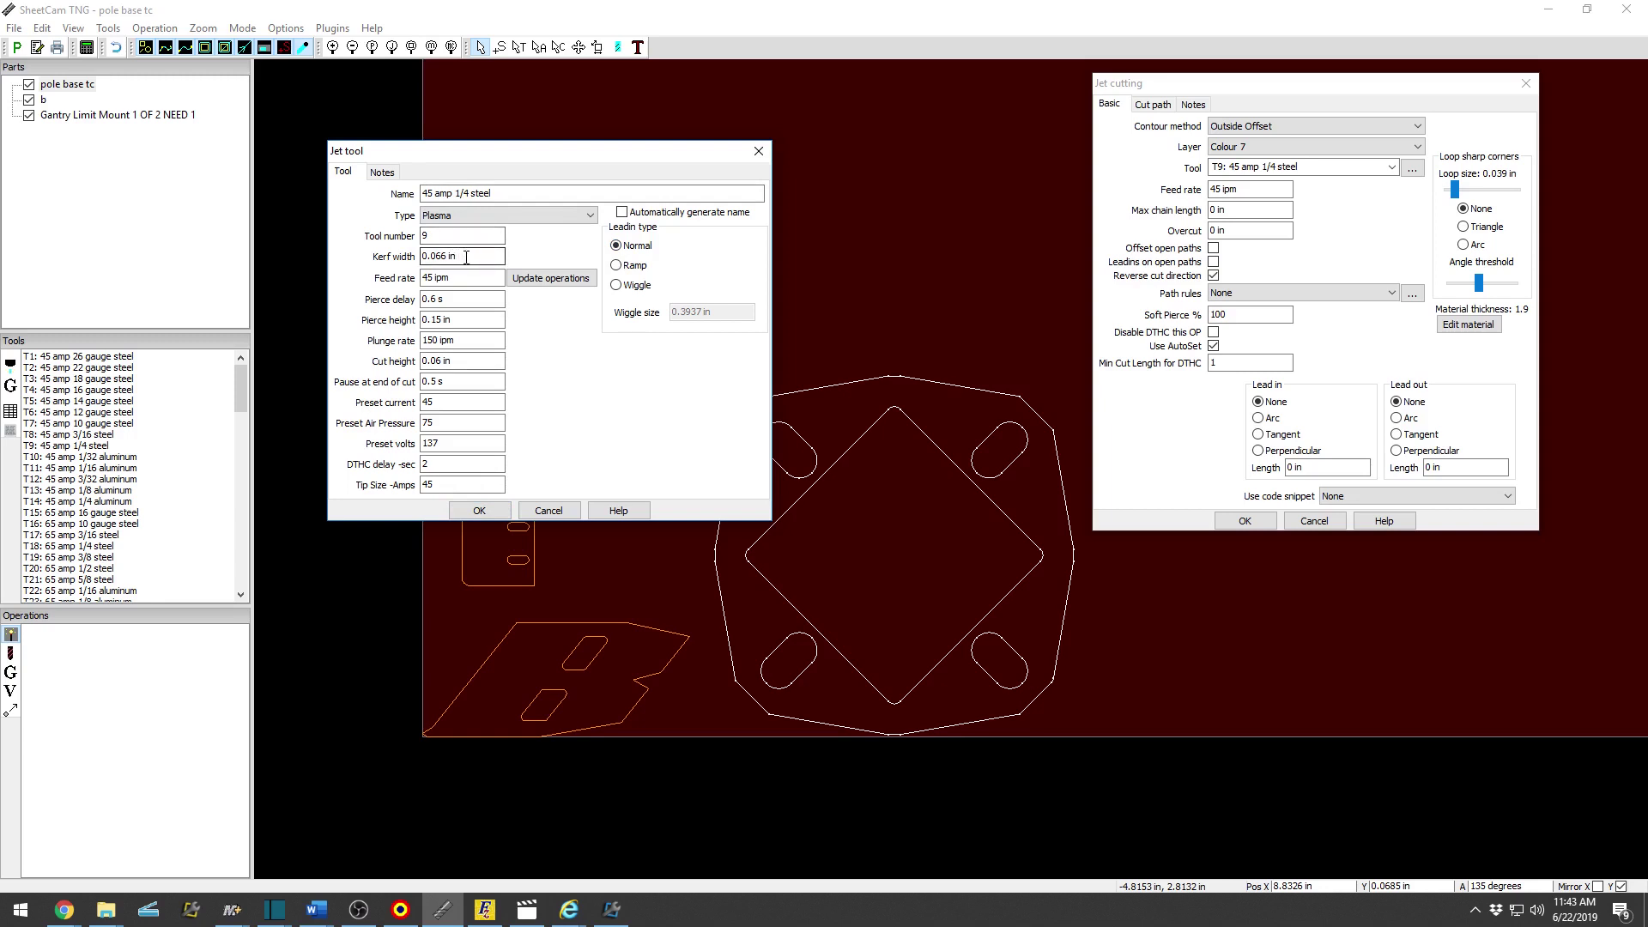
click(455, 278)
click(452, 298)
click(441, 320)
click(455, 301)
click(457, 318)
click(451, 342)
click(451, 319)
click(455, 341)
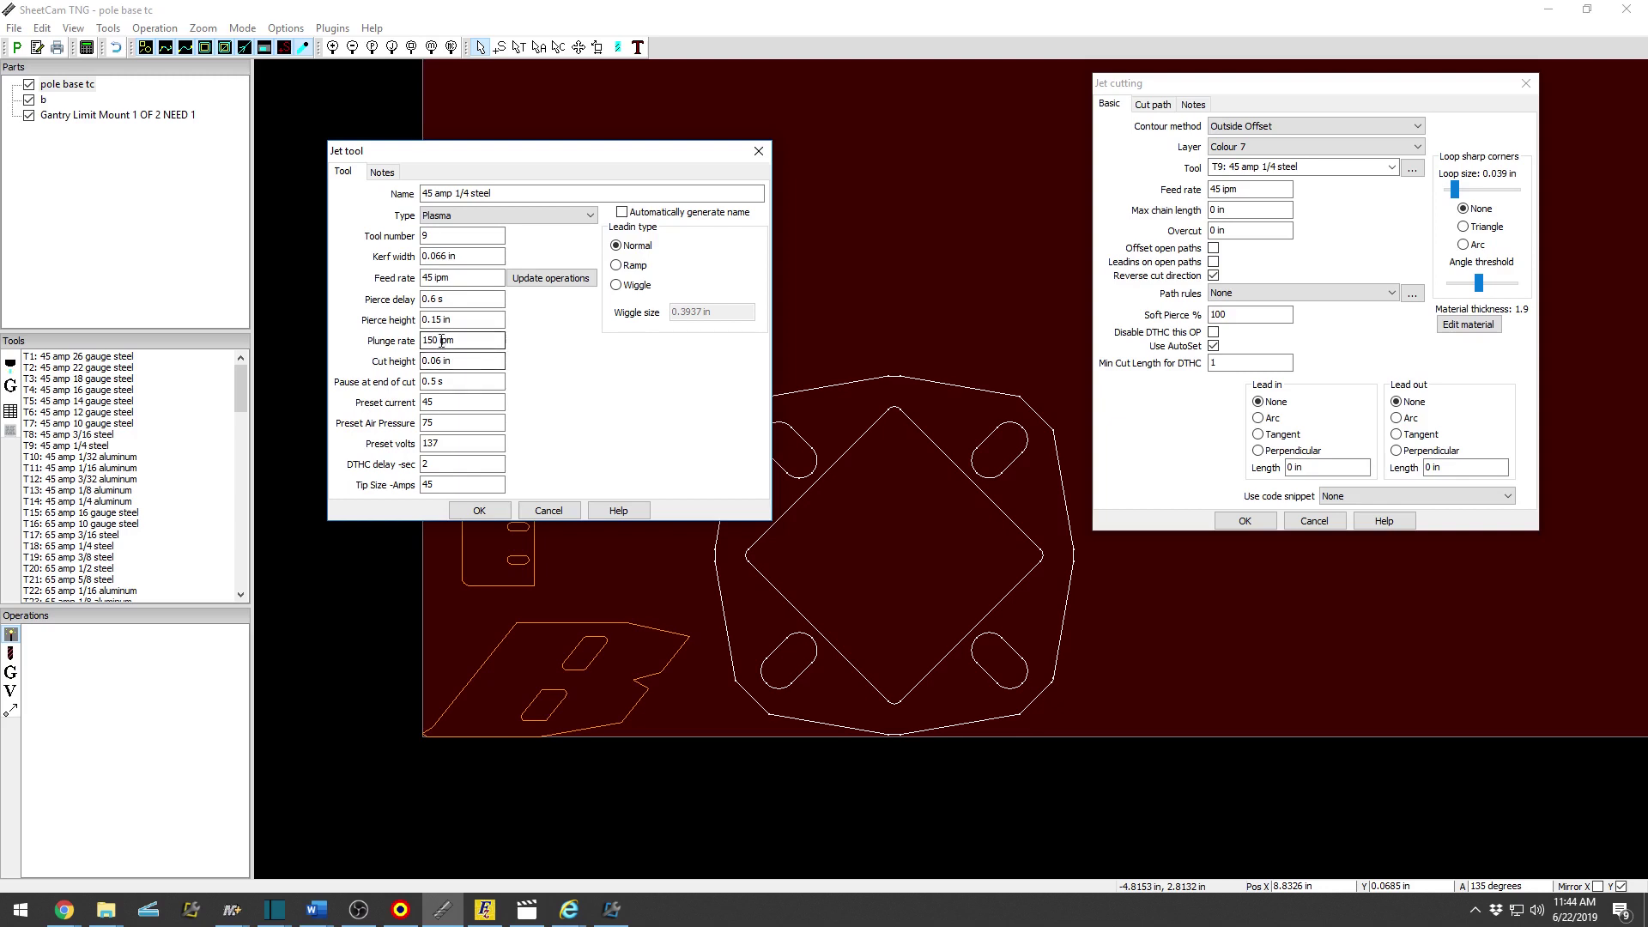
click(456, 361)
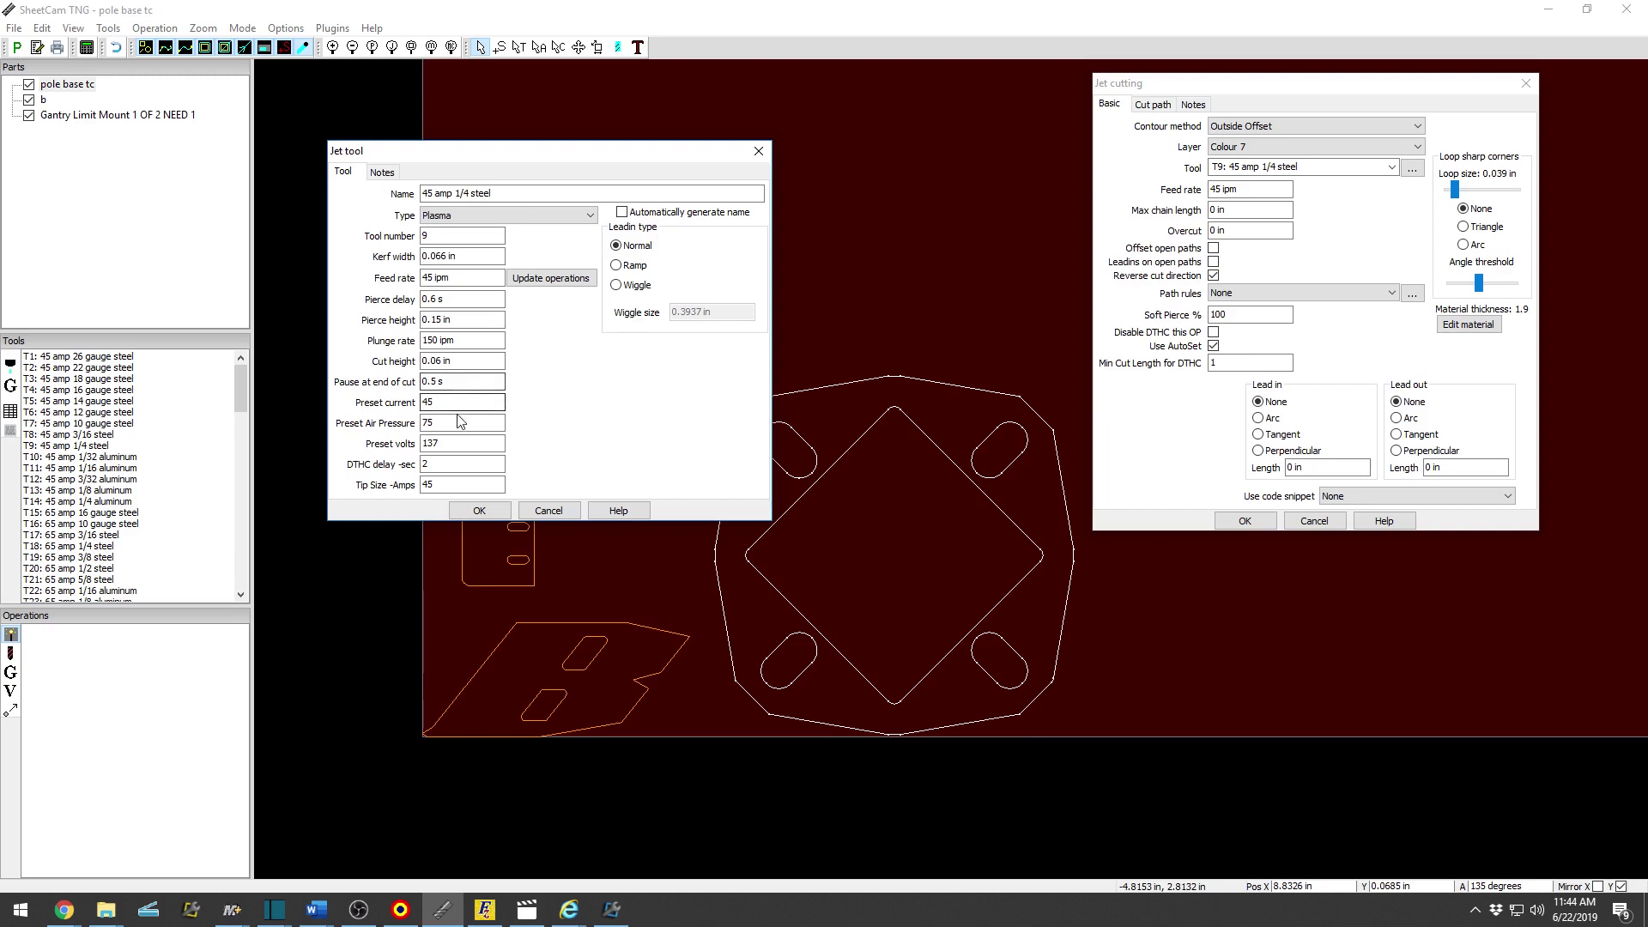
click(478, 510)
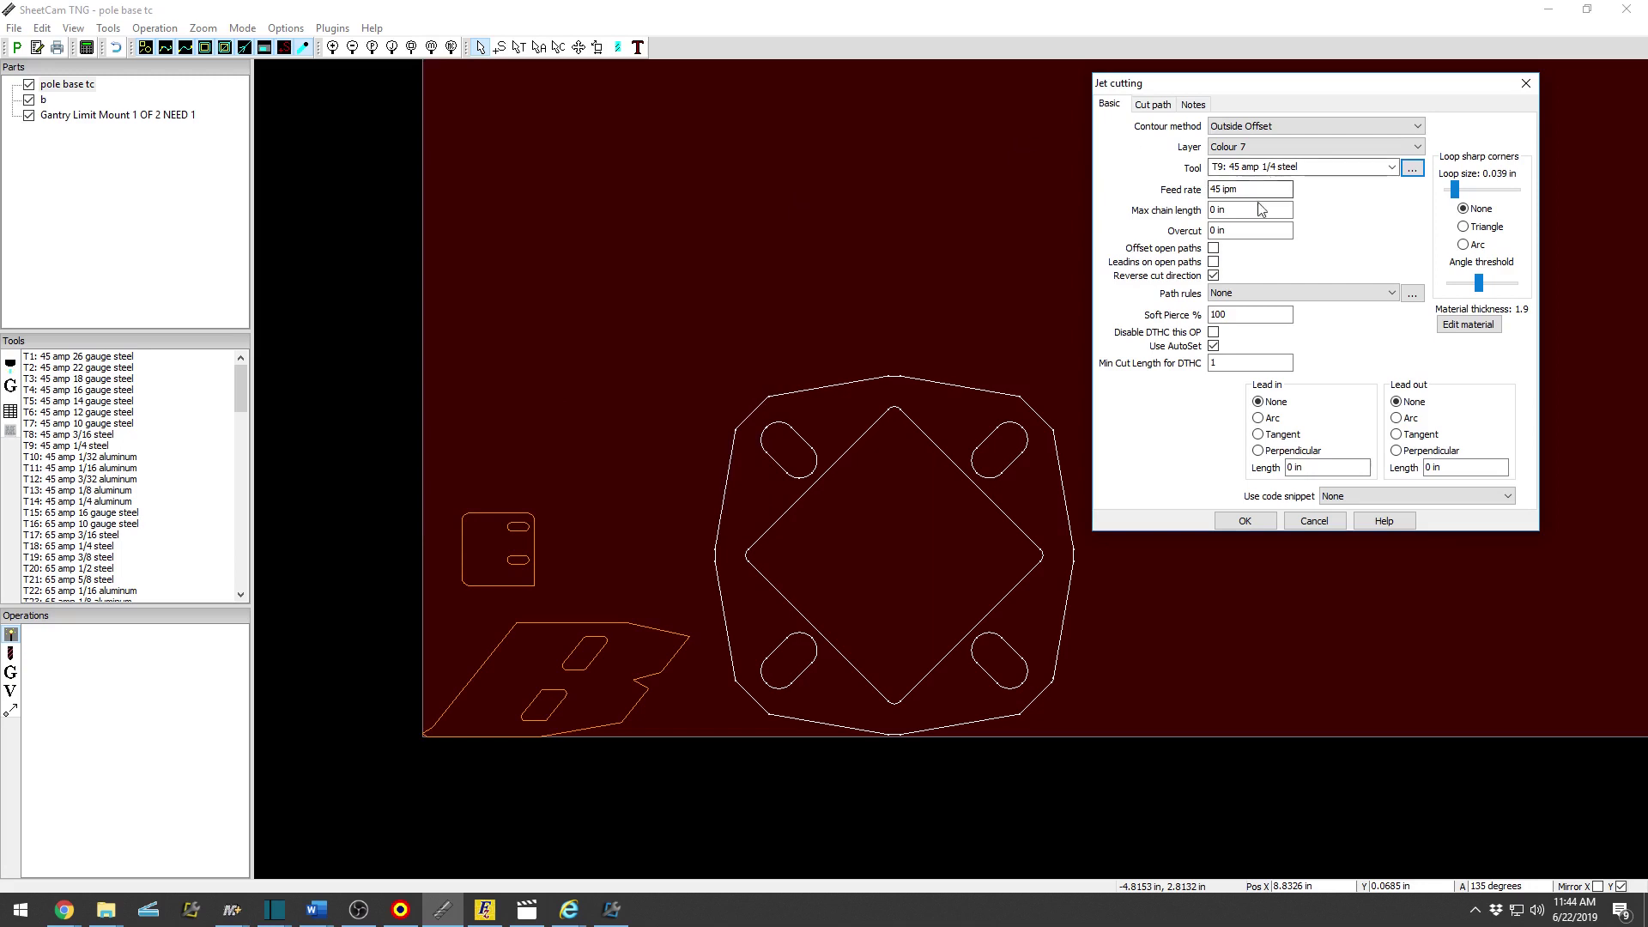
Enter a 0.2 in overcut, choose the Holes path rules, and view the small-circle 65% feed rule.
click(1217, 230)
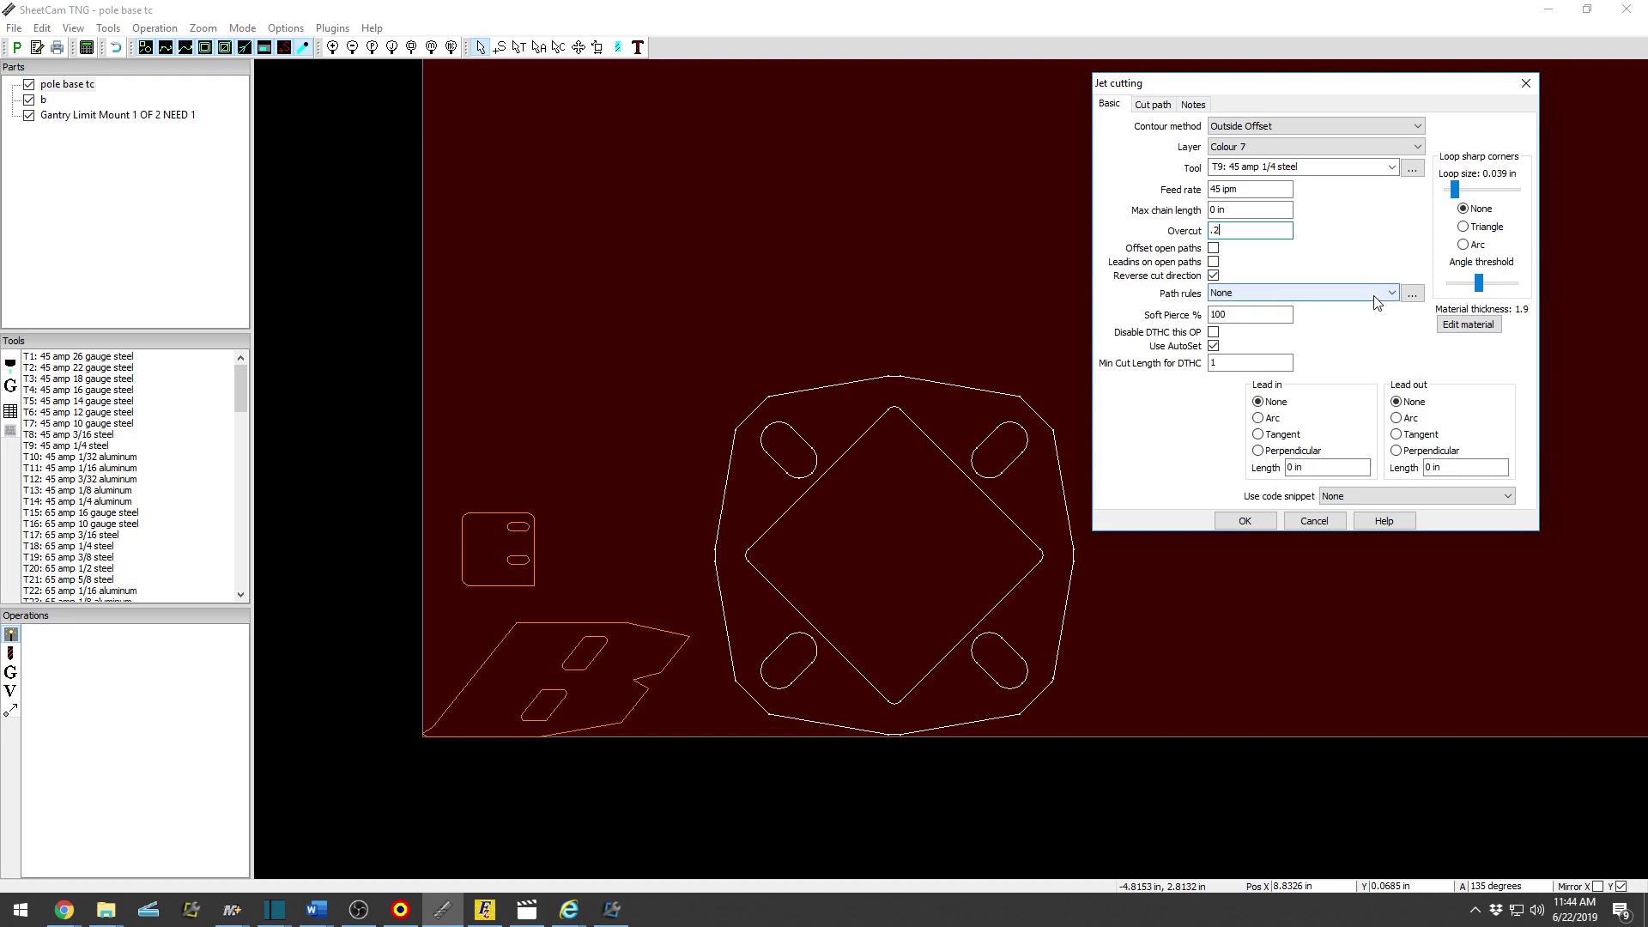
click(1287, 292)
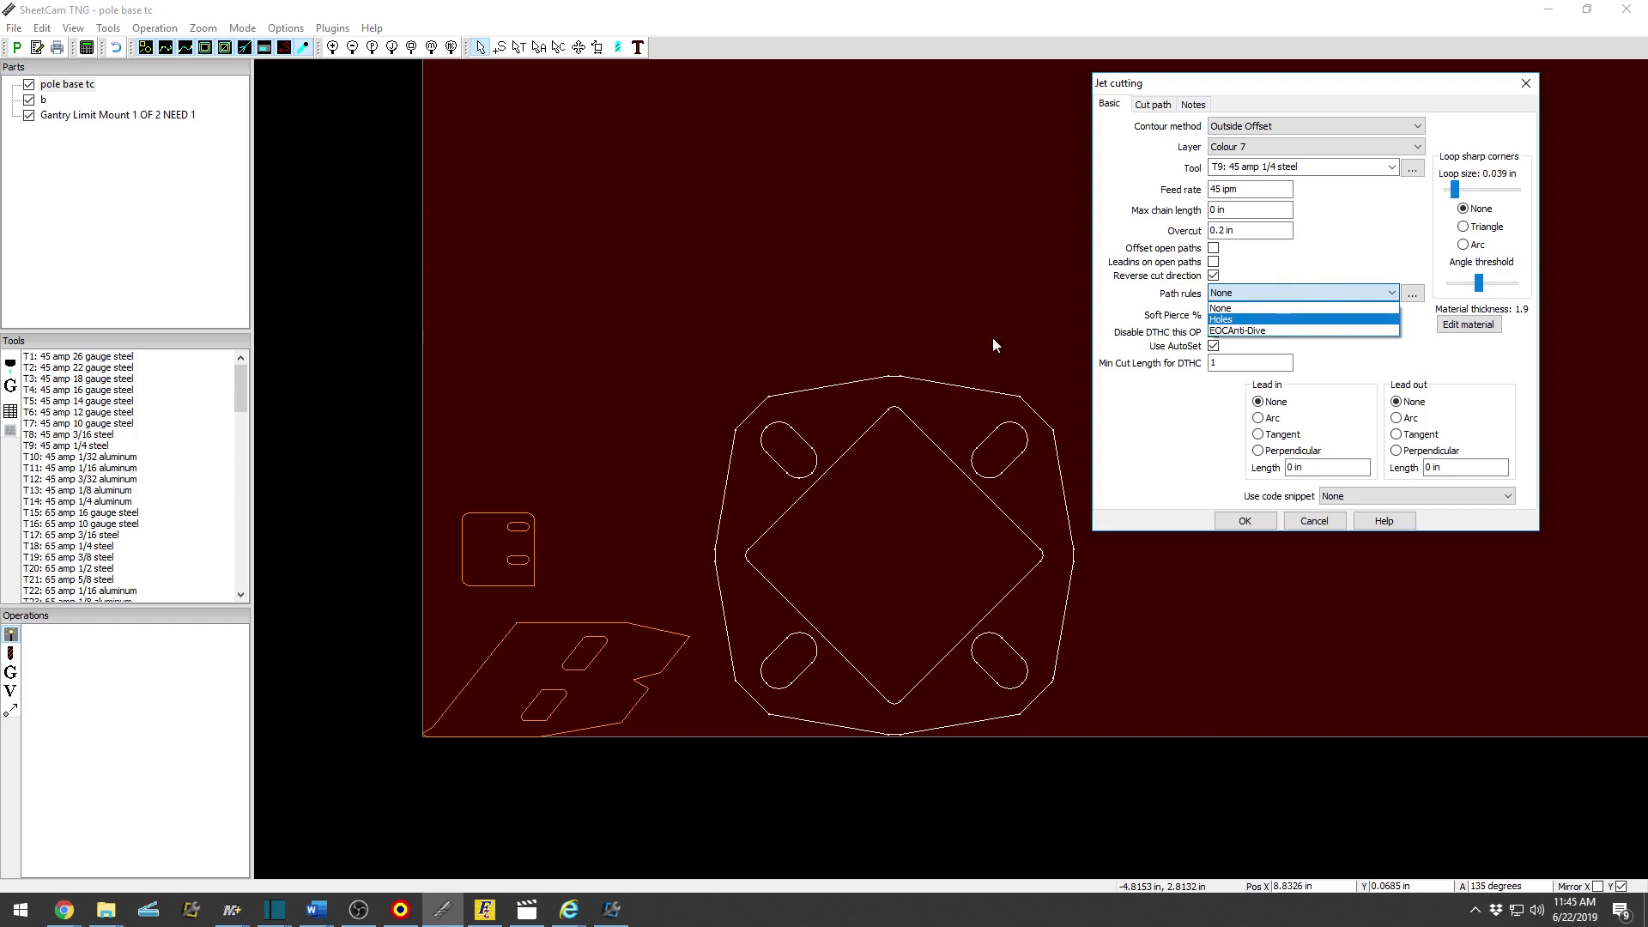
click(1242, 319)
click(1412, 294)
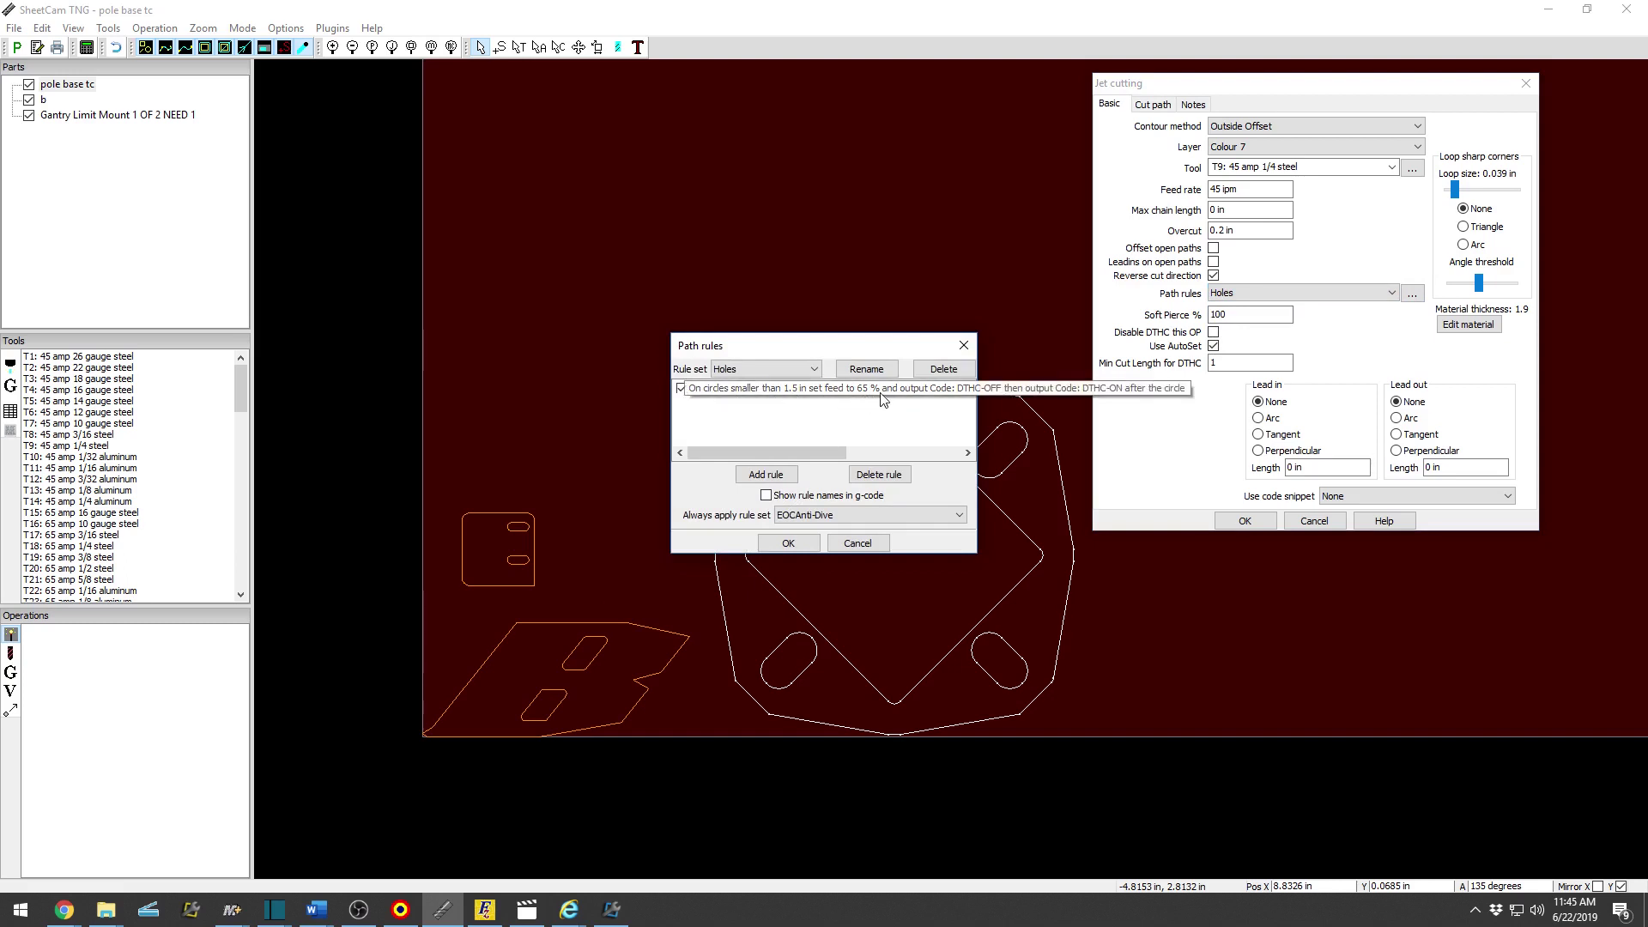
Close the Holes path rules editor, leaving the Holes rules applied to the cut.
click(788, 543)
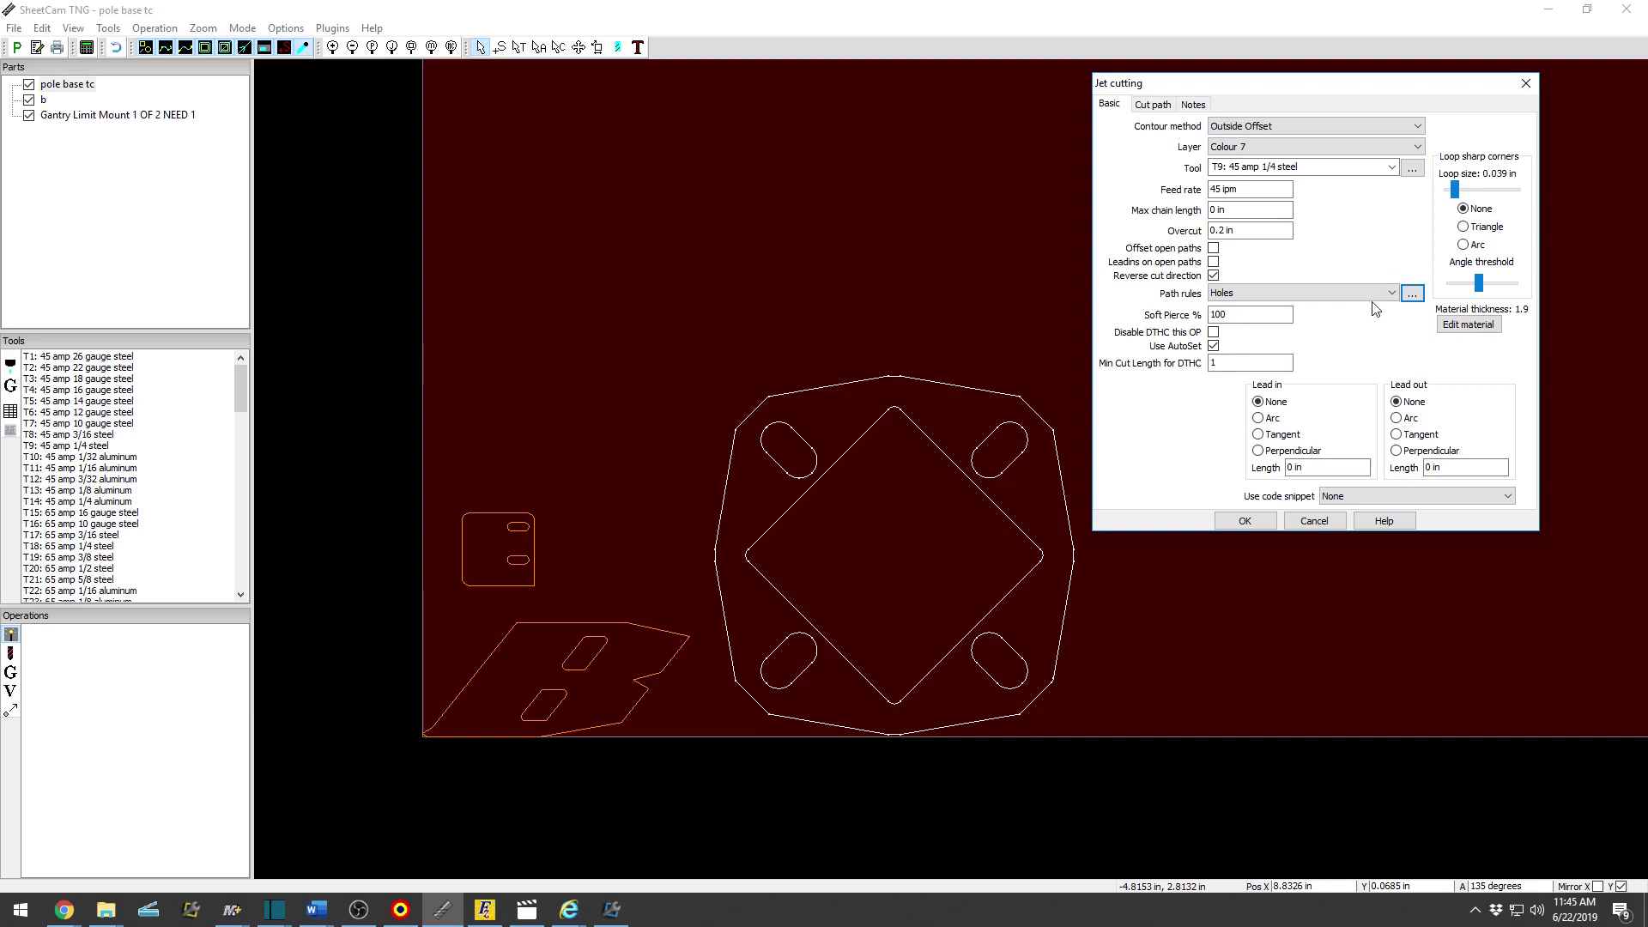
Use an Arc lead-in and Tangent lead-out, both 0.2 in long, and create the T9 cut.
click(1243, 320)
click(1258, 418)
text(2)
click(1459, 467)
text(.2)
click(1244, 520)
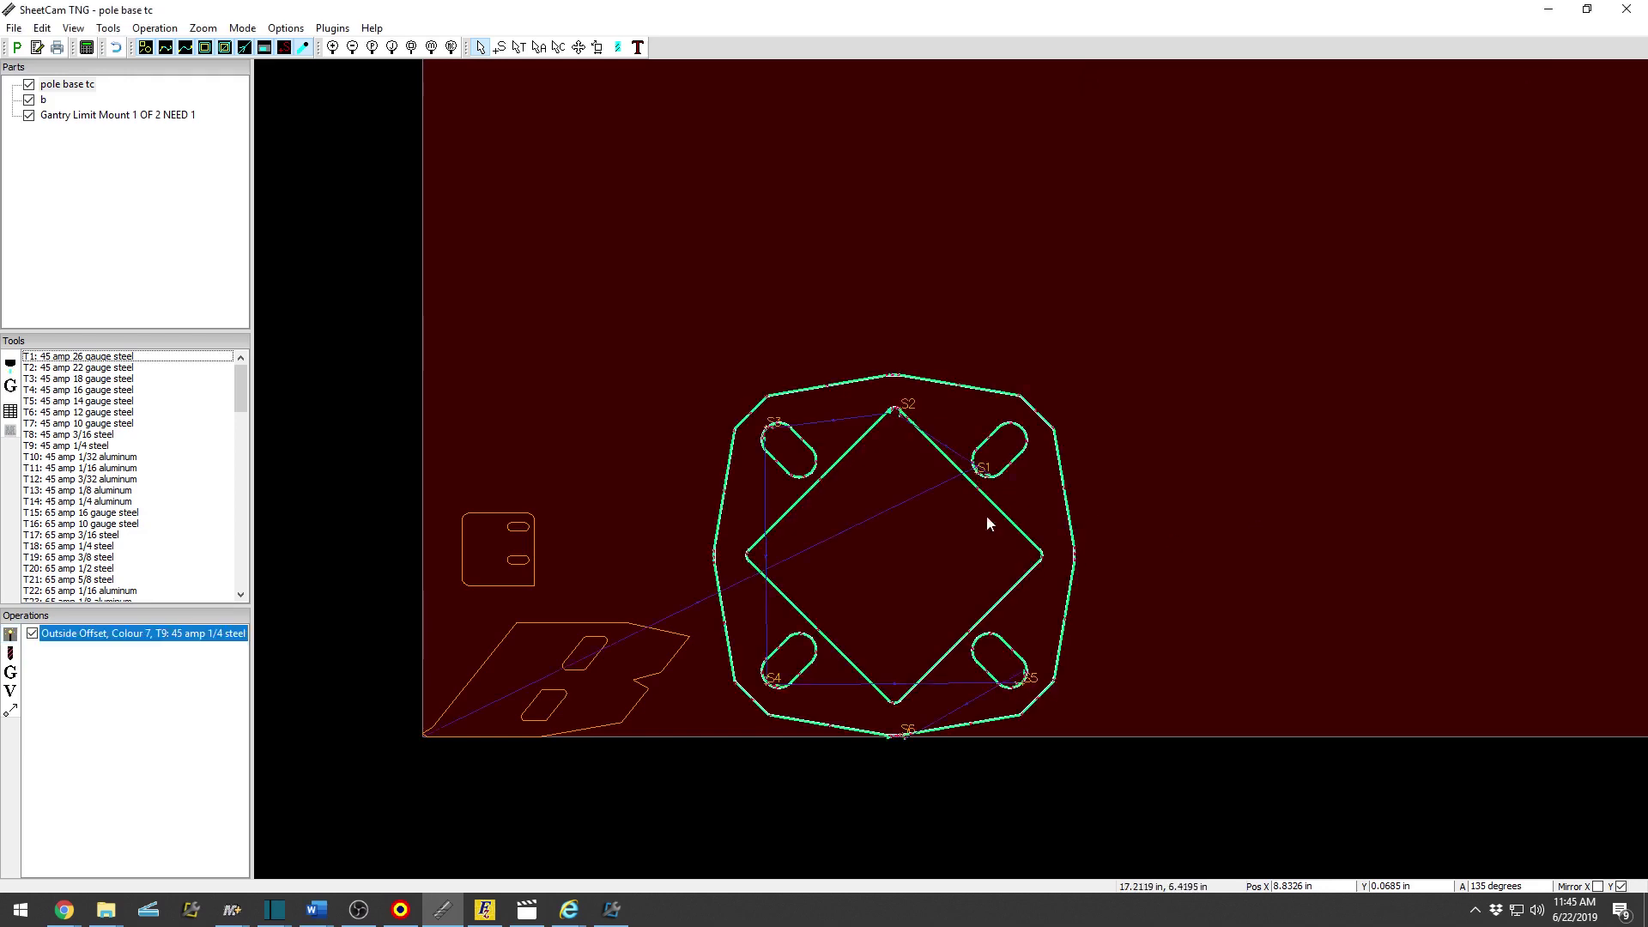
scroll(986, 516, up, 5)
scroll(1011, 518, up, 2)
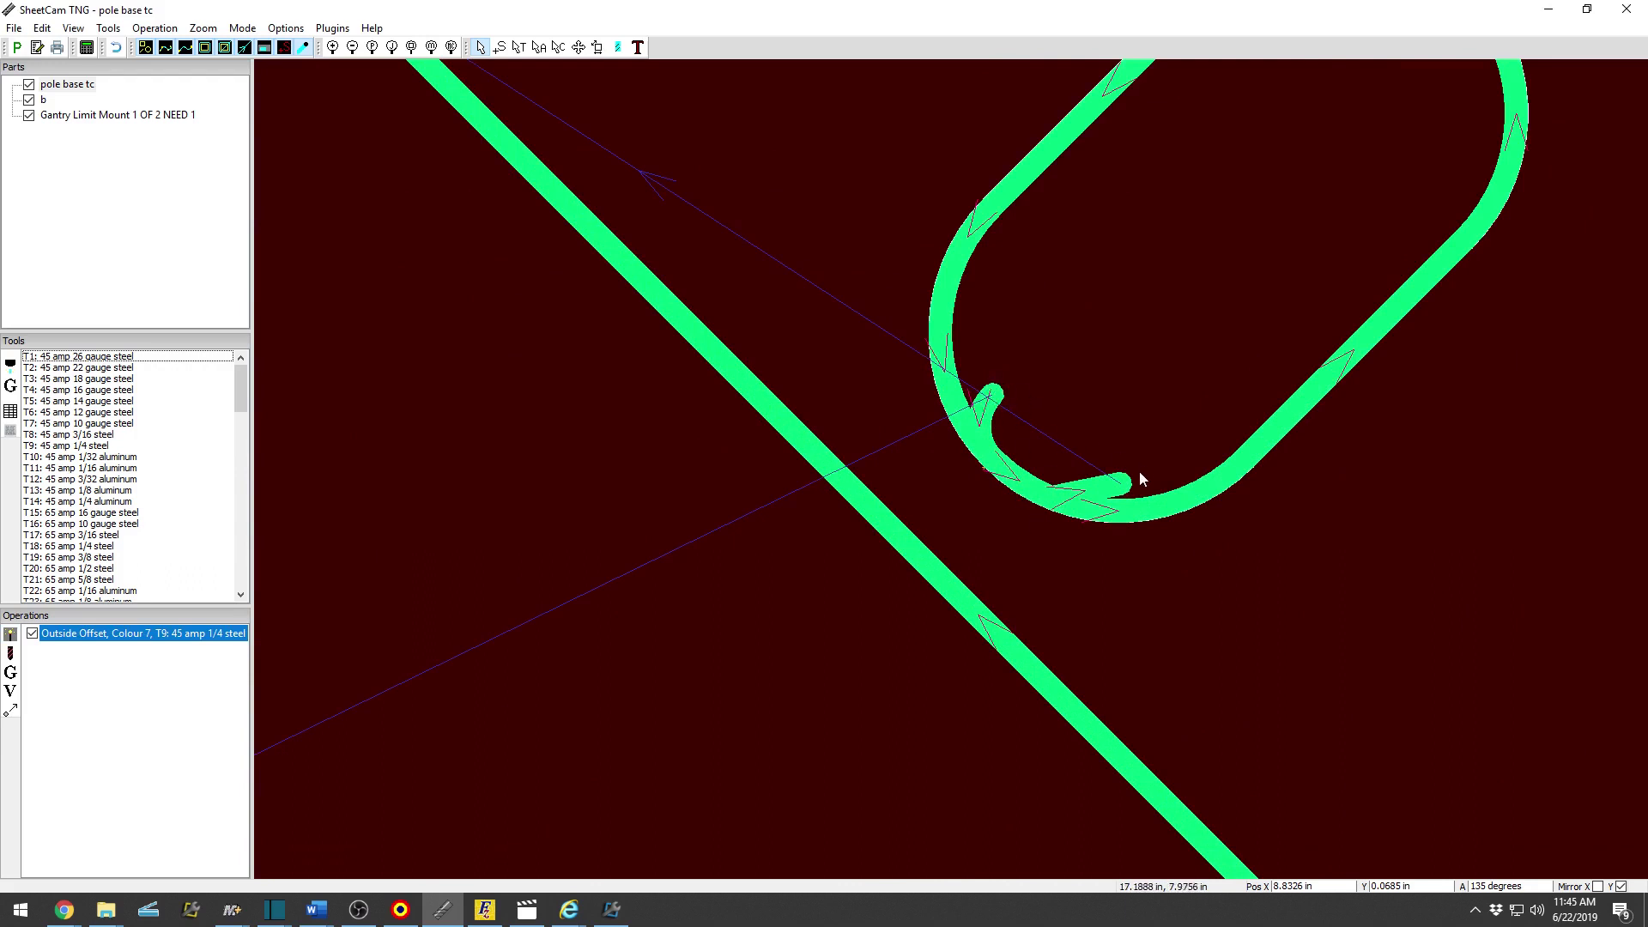
scroll(1061, 472, down, 2)
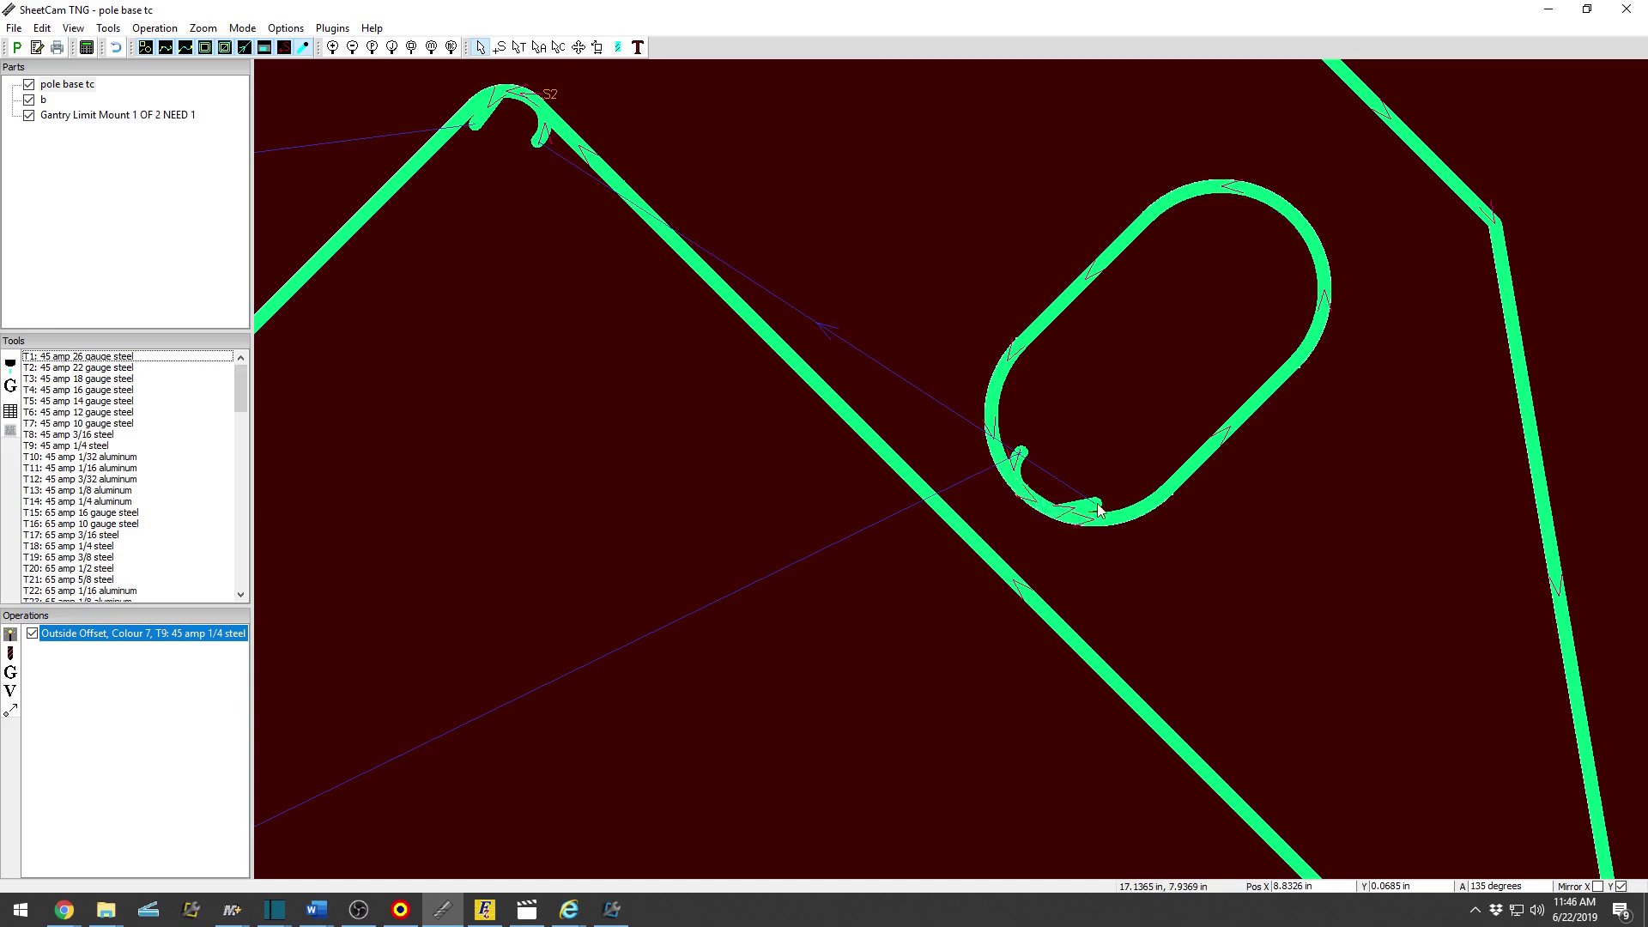
scroll(1085, 508, down, 3)
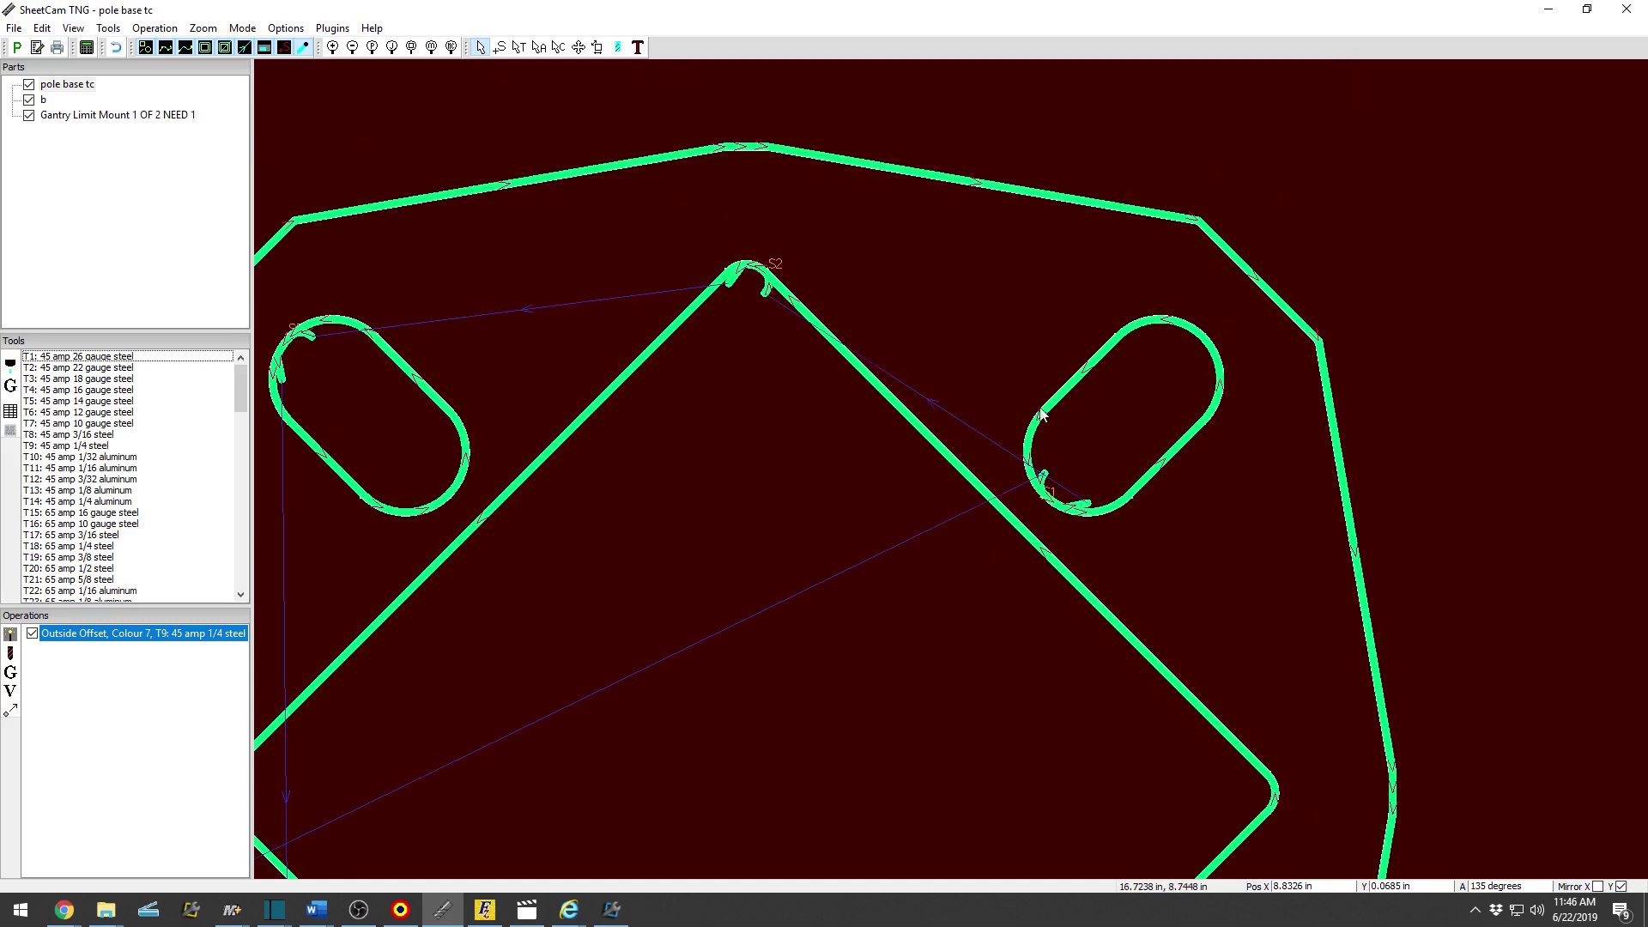
scroll(1040, 415, down, 3)
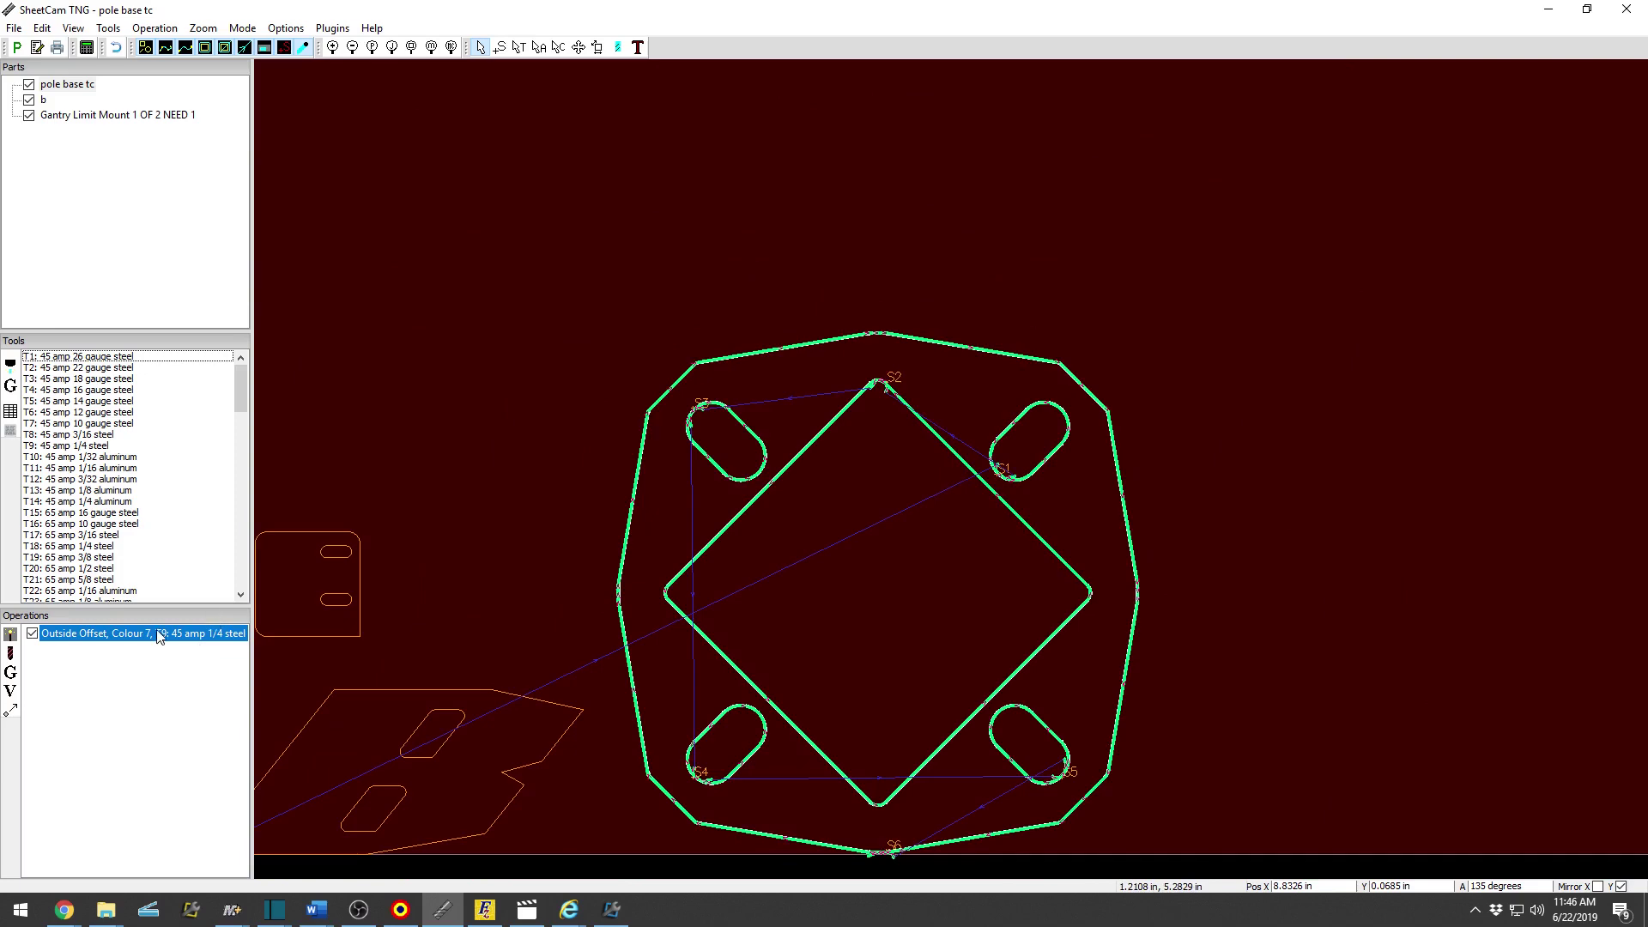
scroll(1009, 468, up, 3)
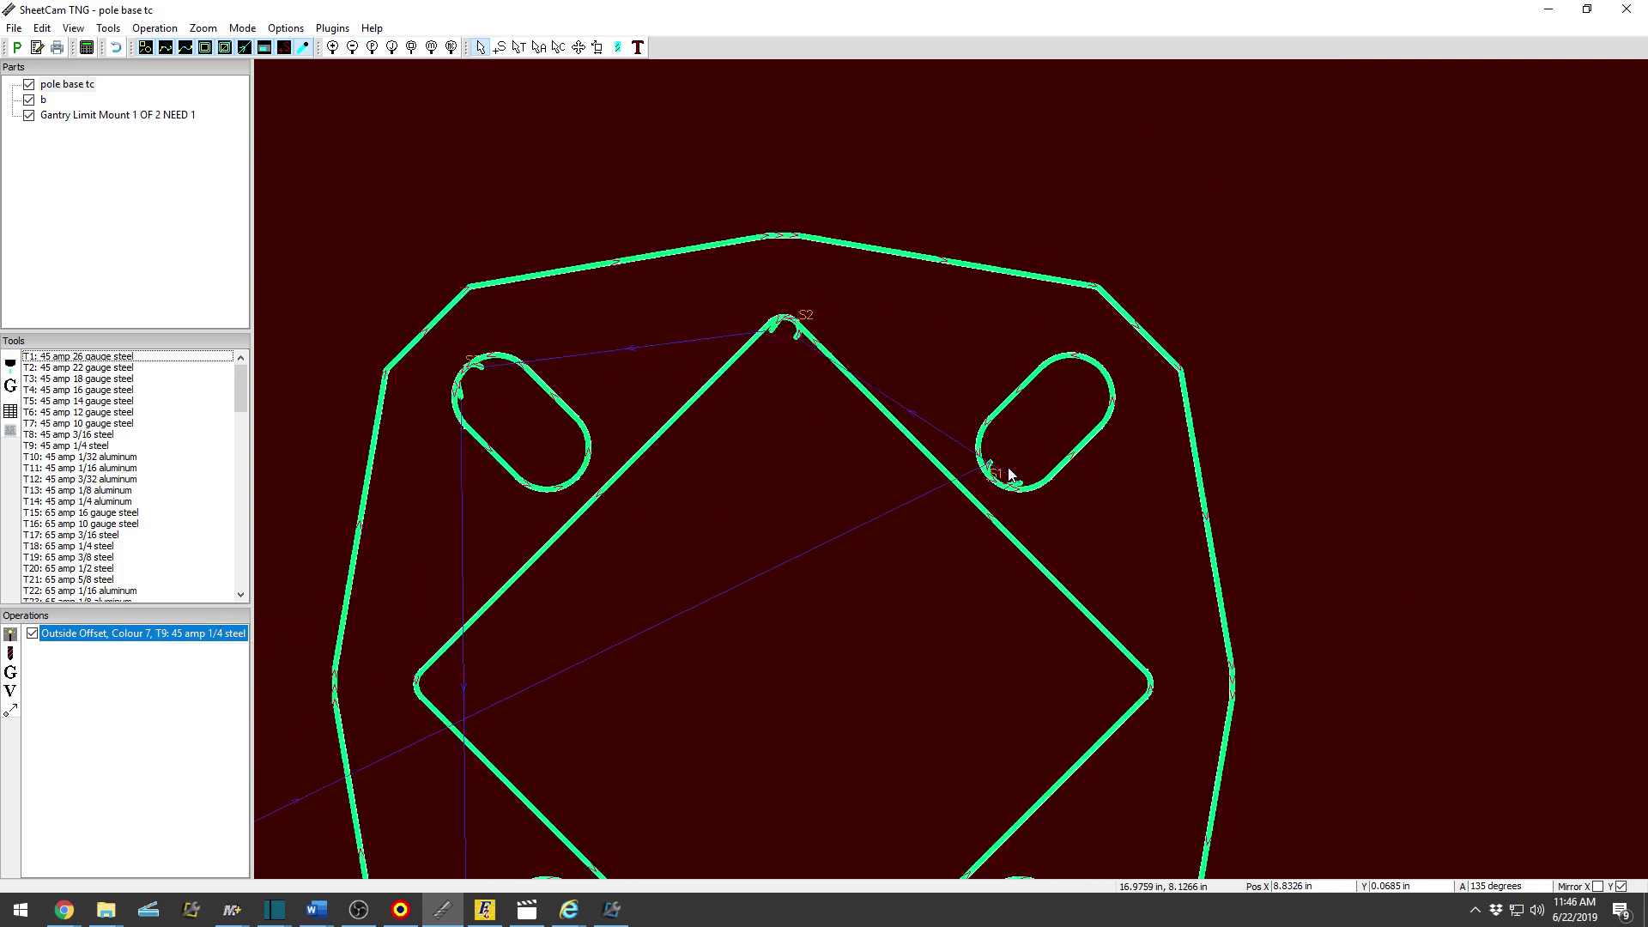
Set the Outside Offset operation's lead-out to None and view the pole base toolpaths beside the other parts.
double_click(163, 637)
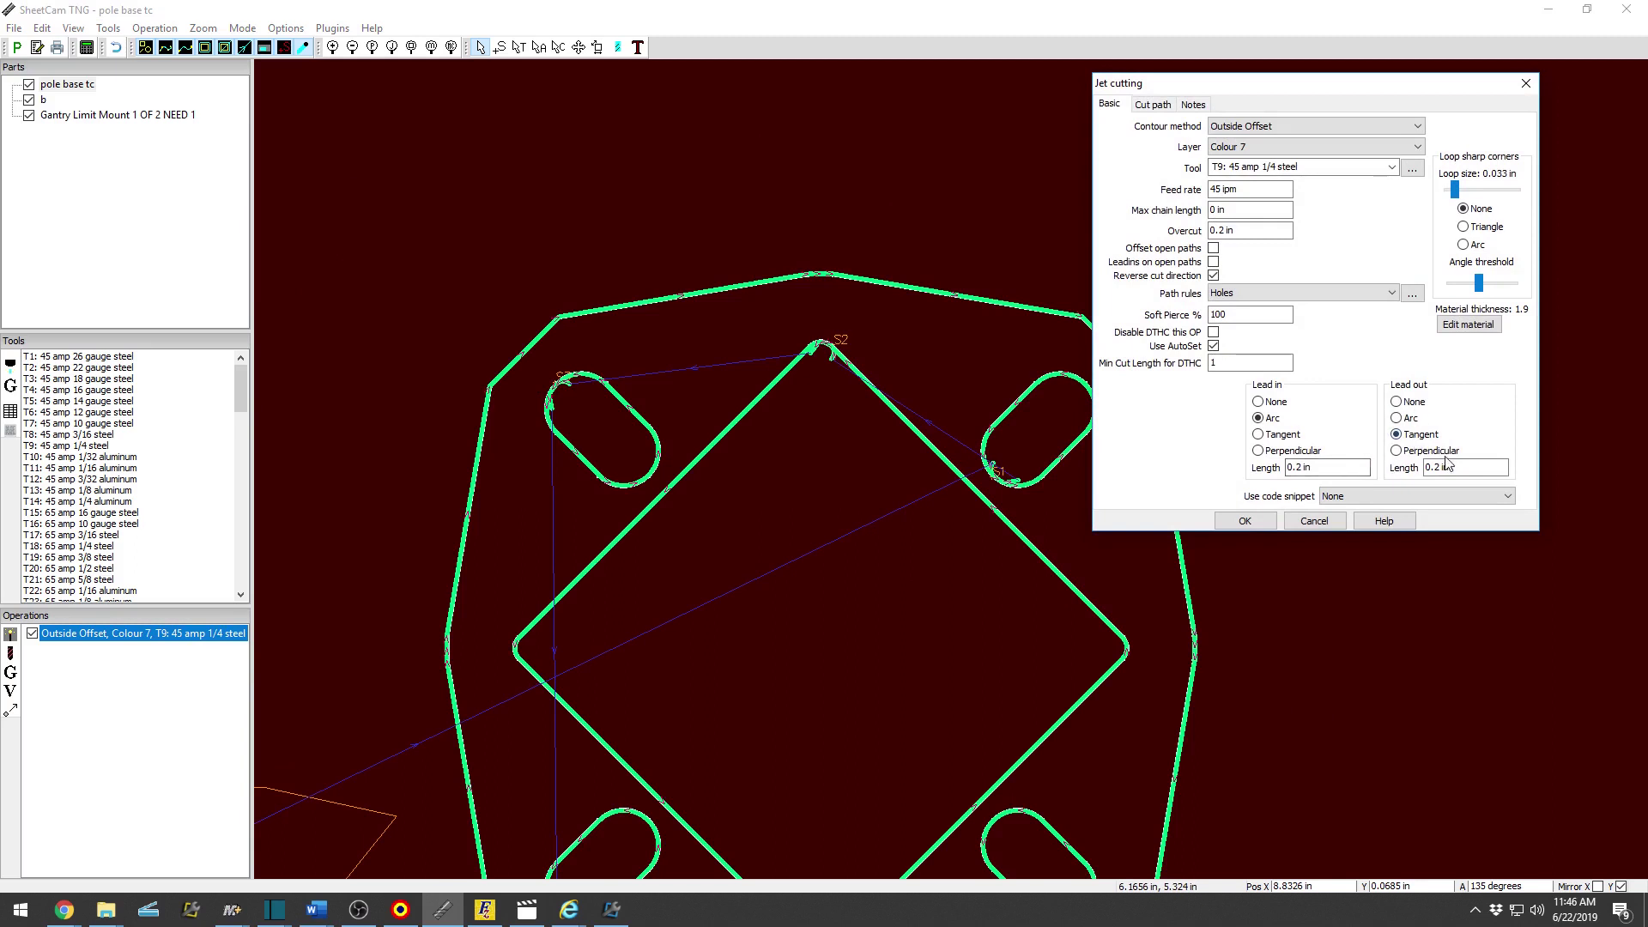
click(1395, 402)
key(Return)
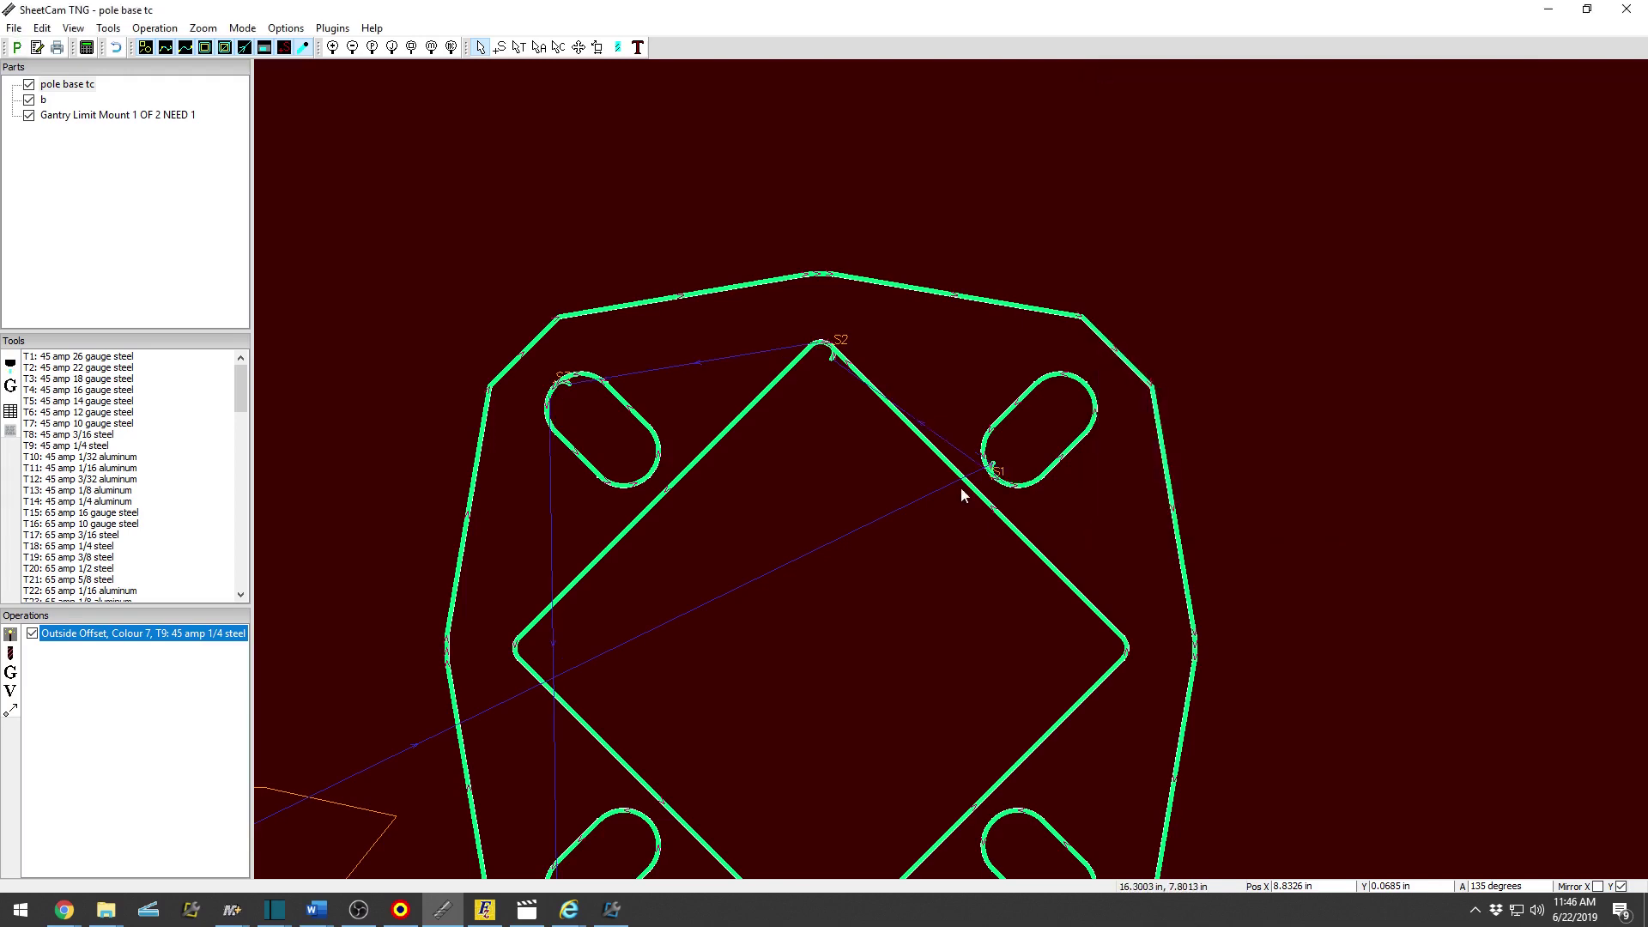
scroll(960, 487, up, 3)
scroll(1105, 429, down, 3)
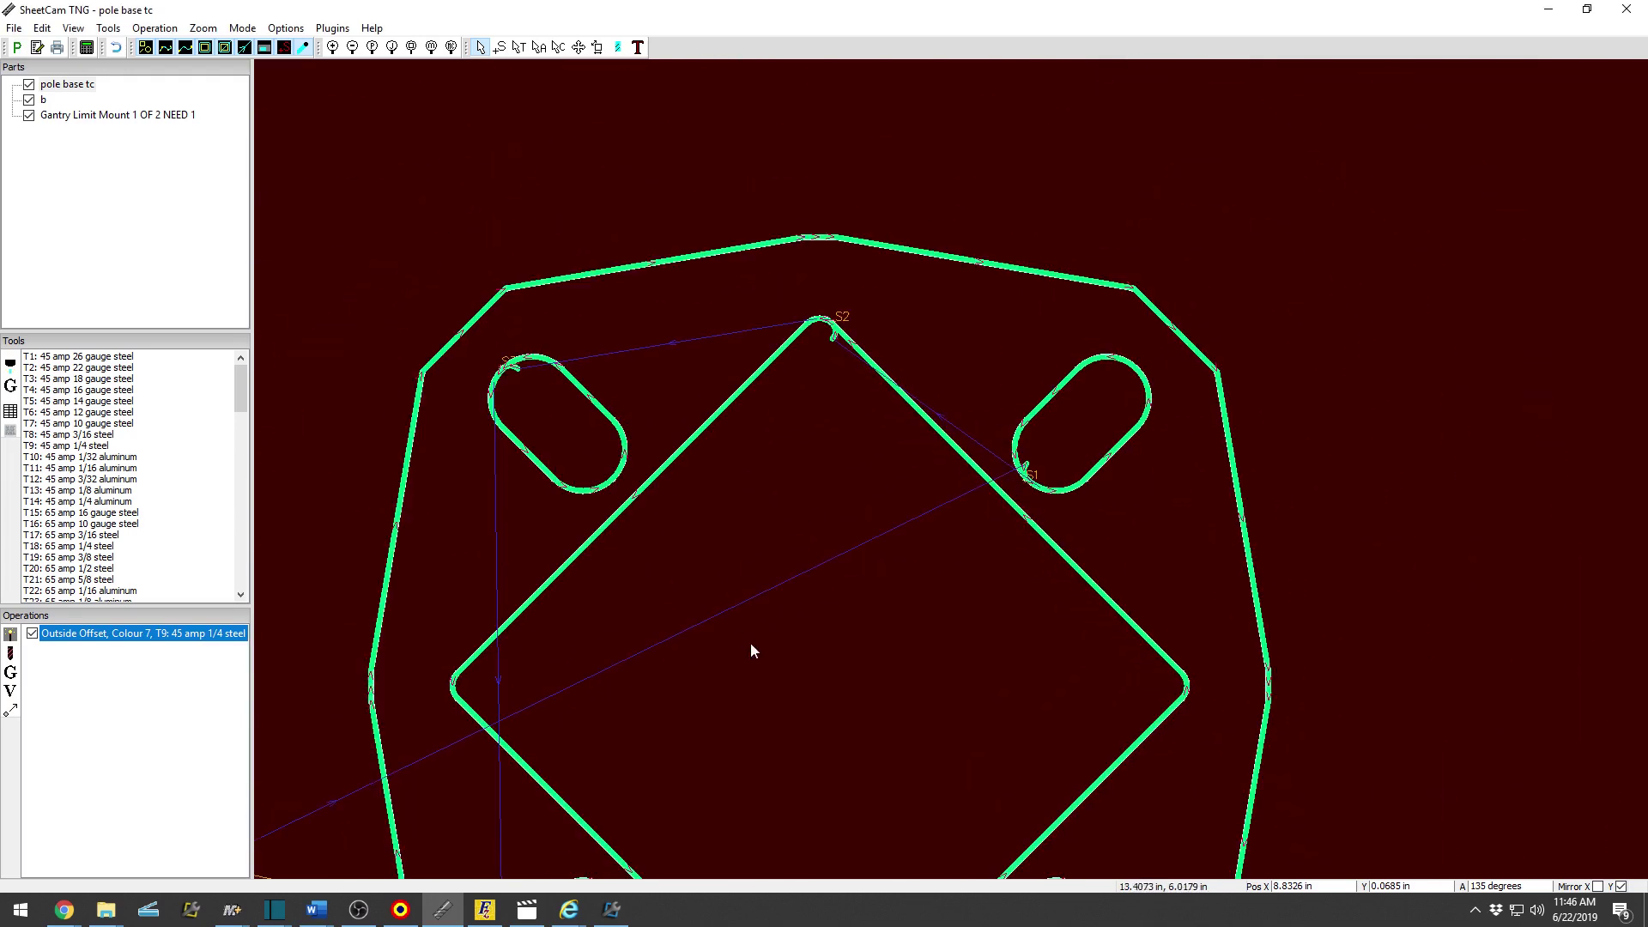
scroll(821, 481, down, 3)
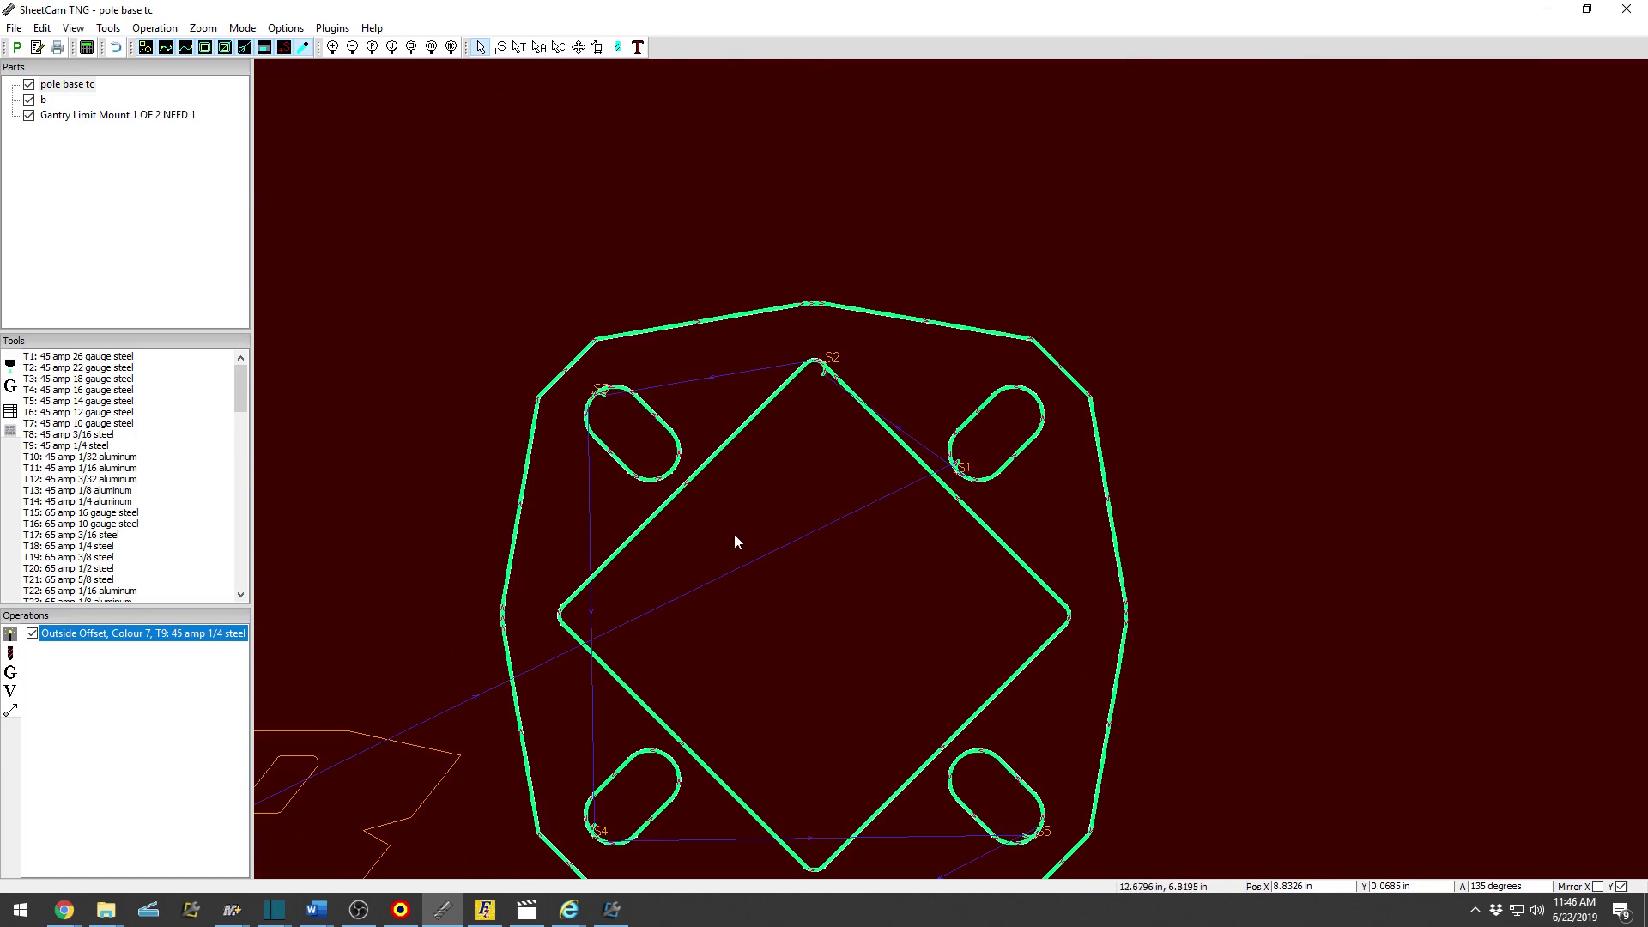
scroll(734, 534, down, 2)
middle_drag(872, 460, 1075, 519)
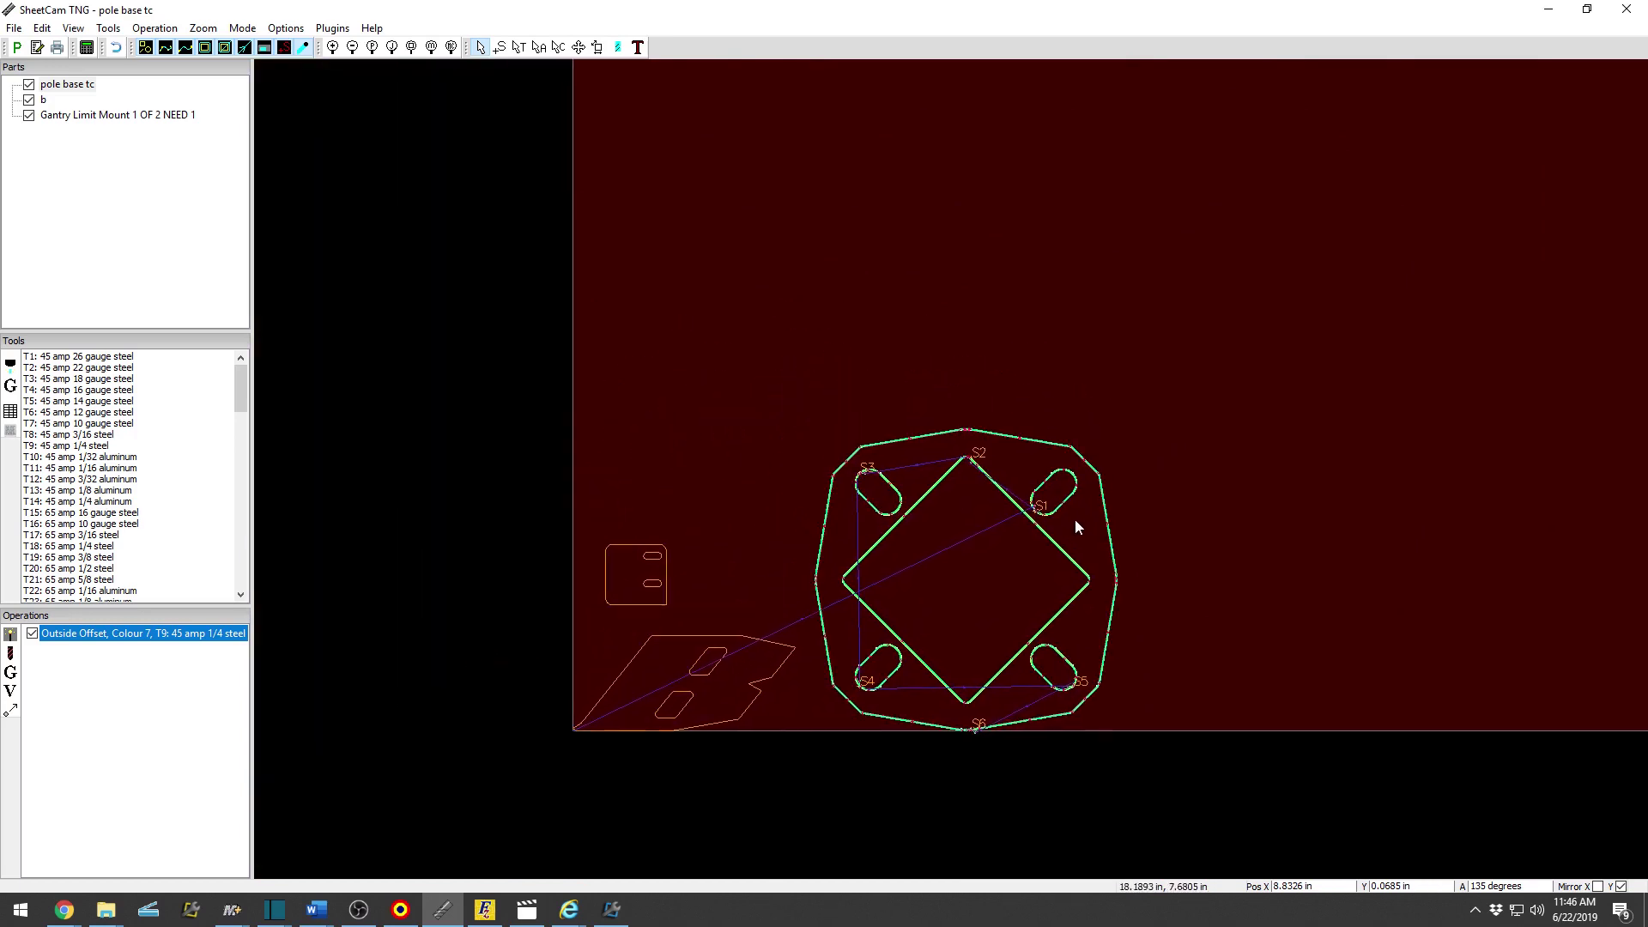
right_click(68, 197)
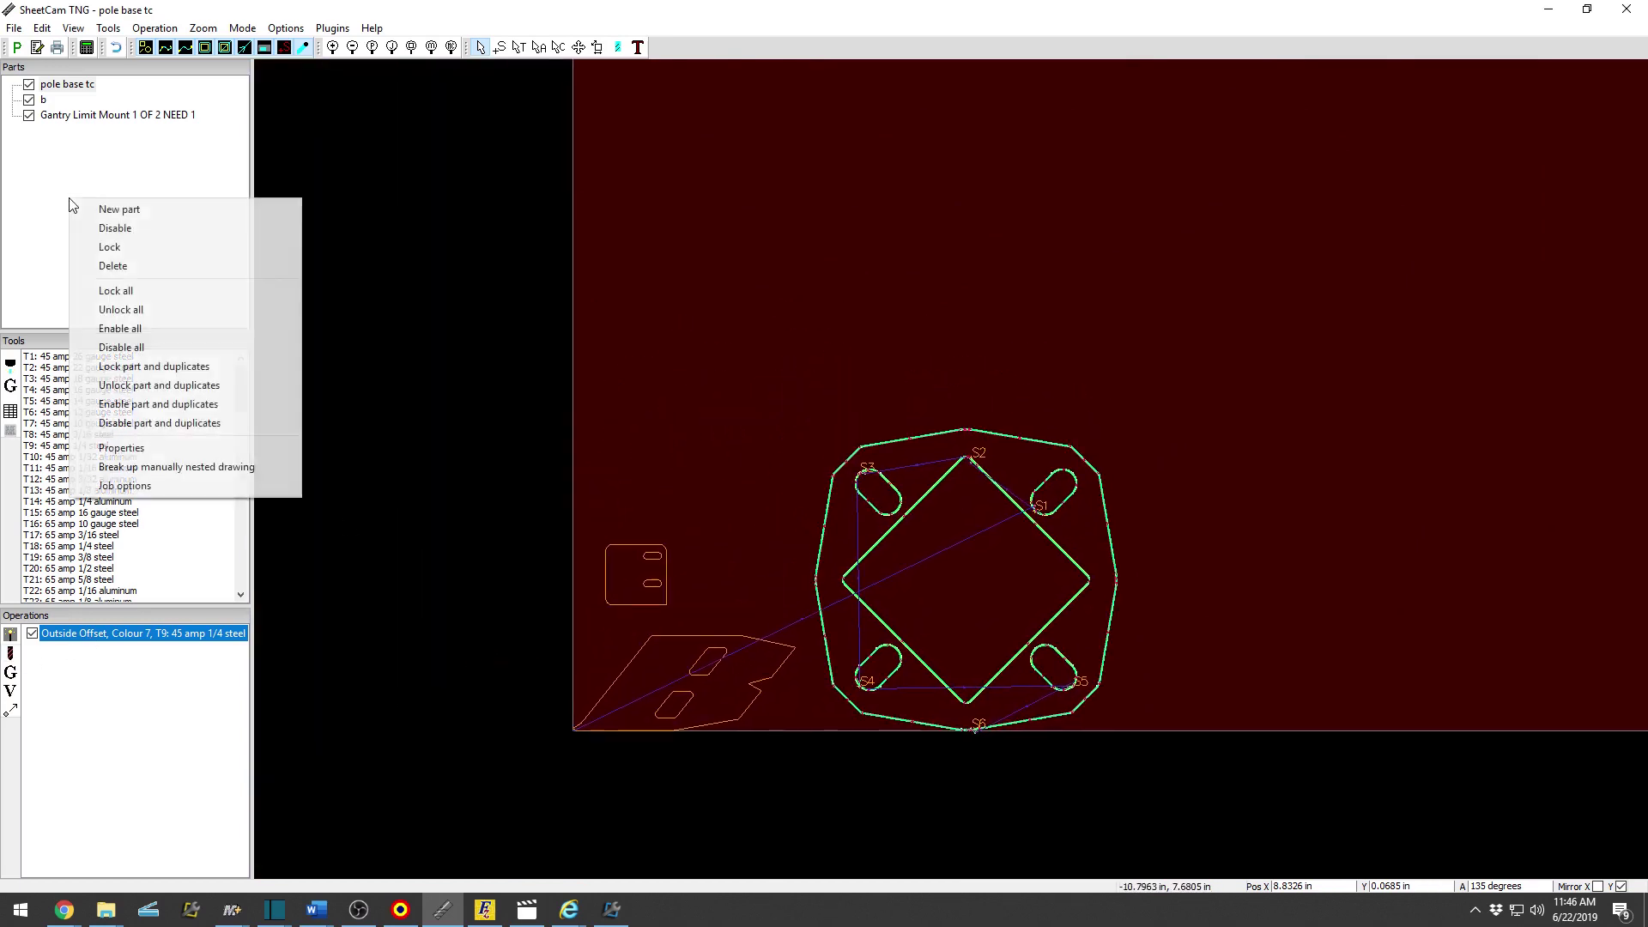
Import Acess Hole Cover NEED 2 as a new part with default drawing options.
click(133, 211)
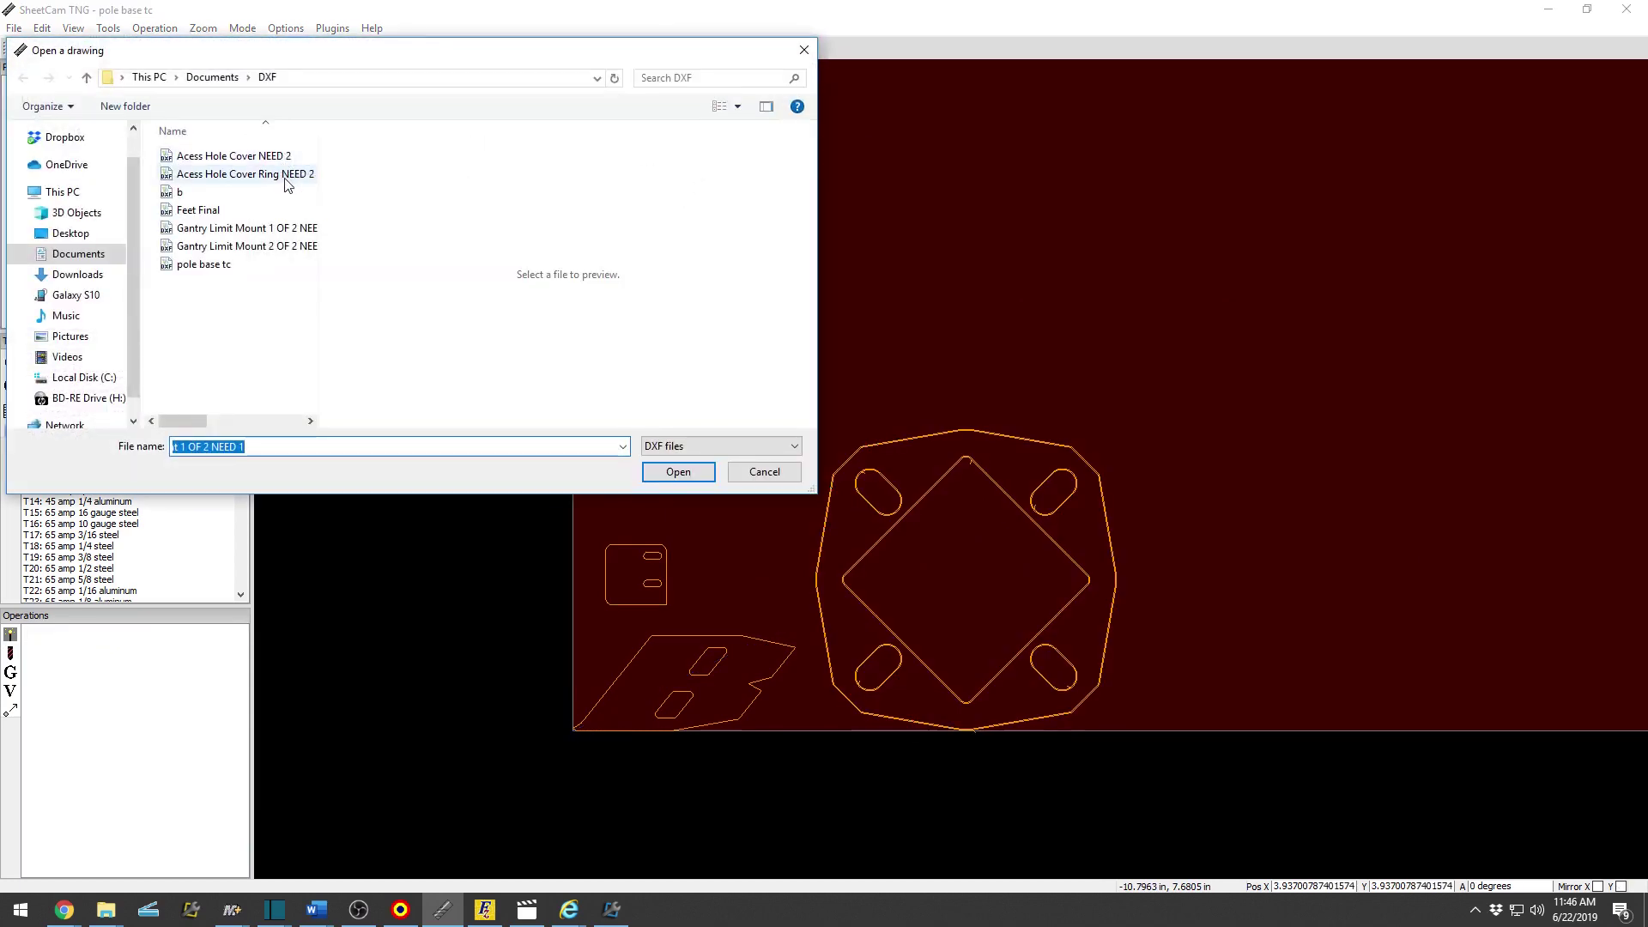
click(288, 163)
click(678, 472)
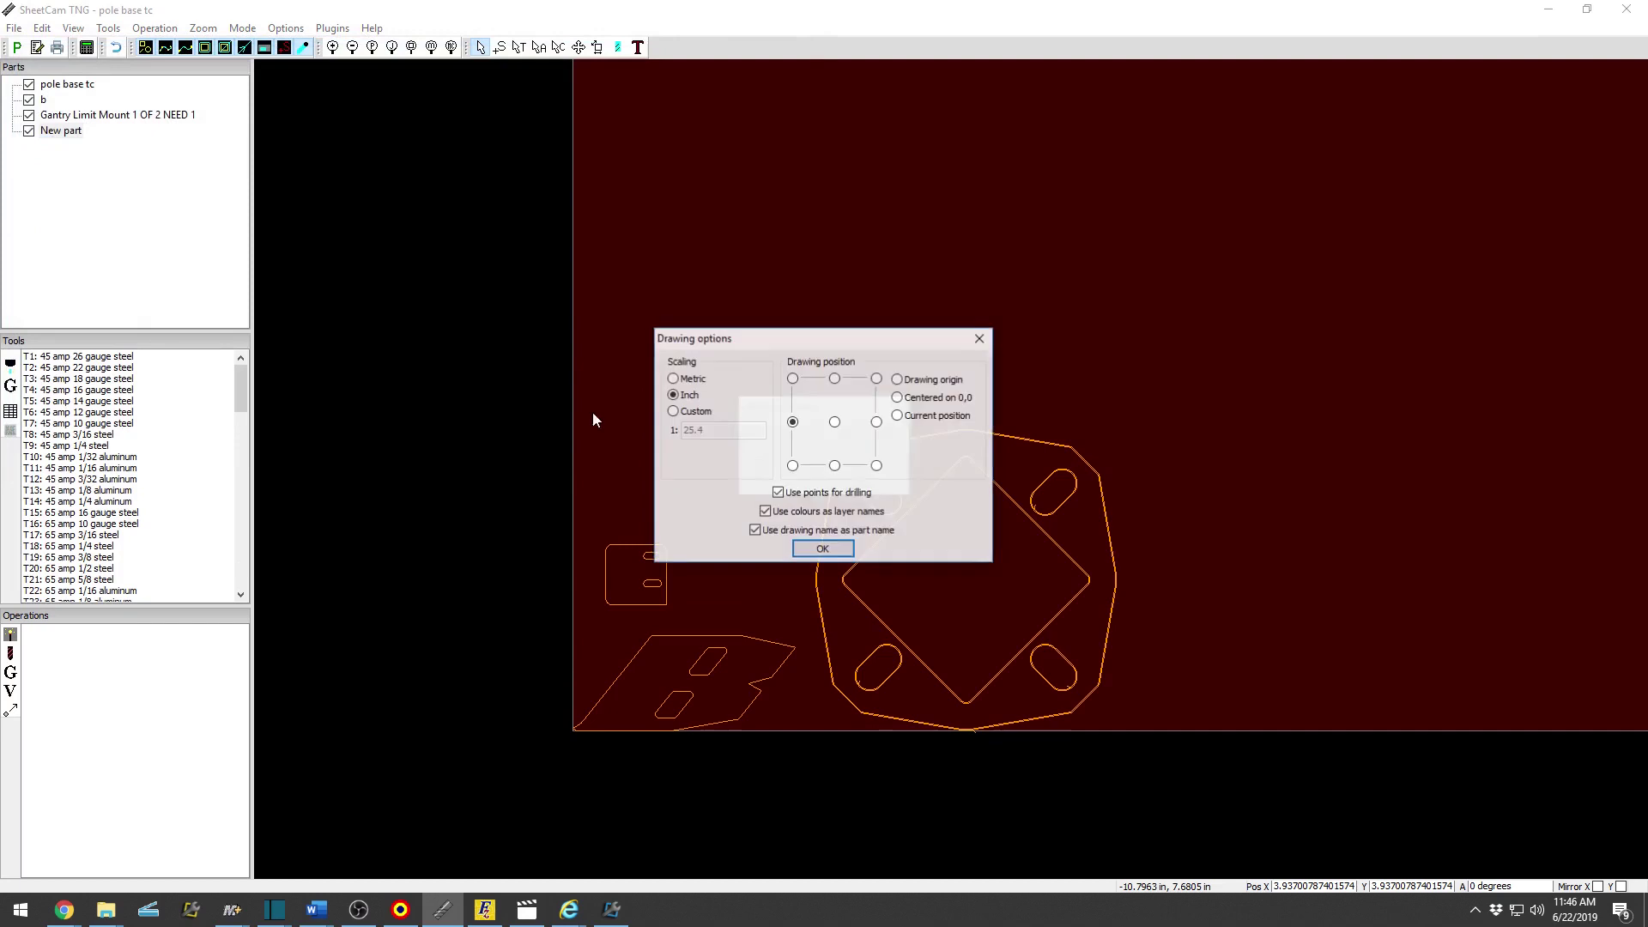
click(822, 549)
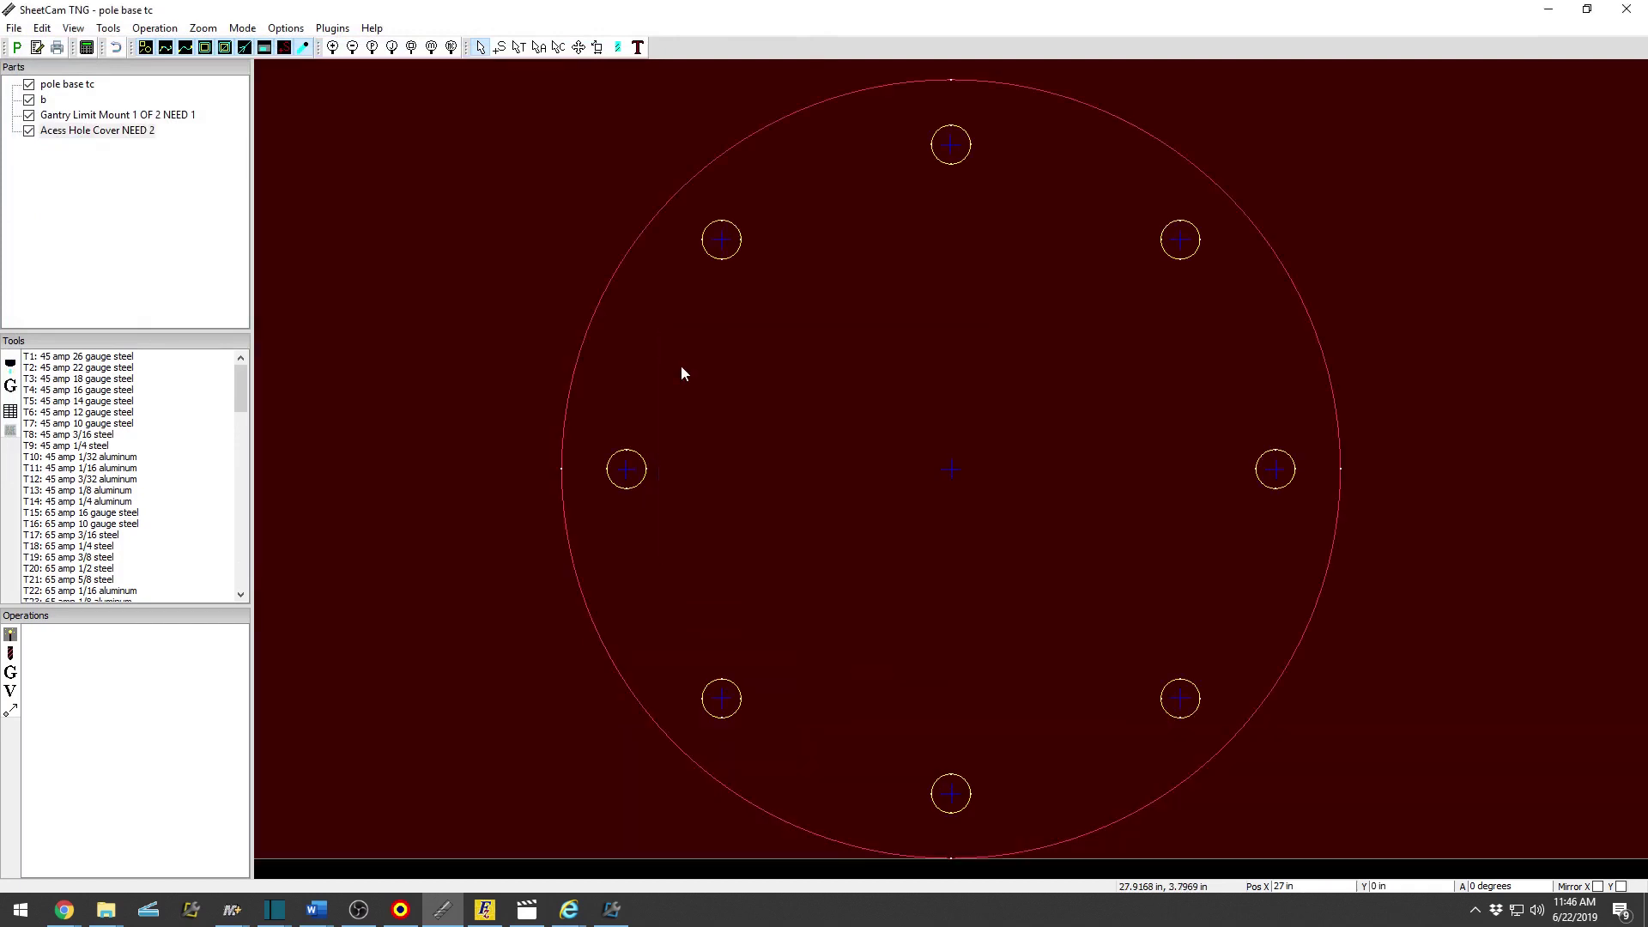
scroll(682, 364, down, 3)
scroll(633, 343, up, 3)
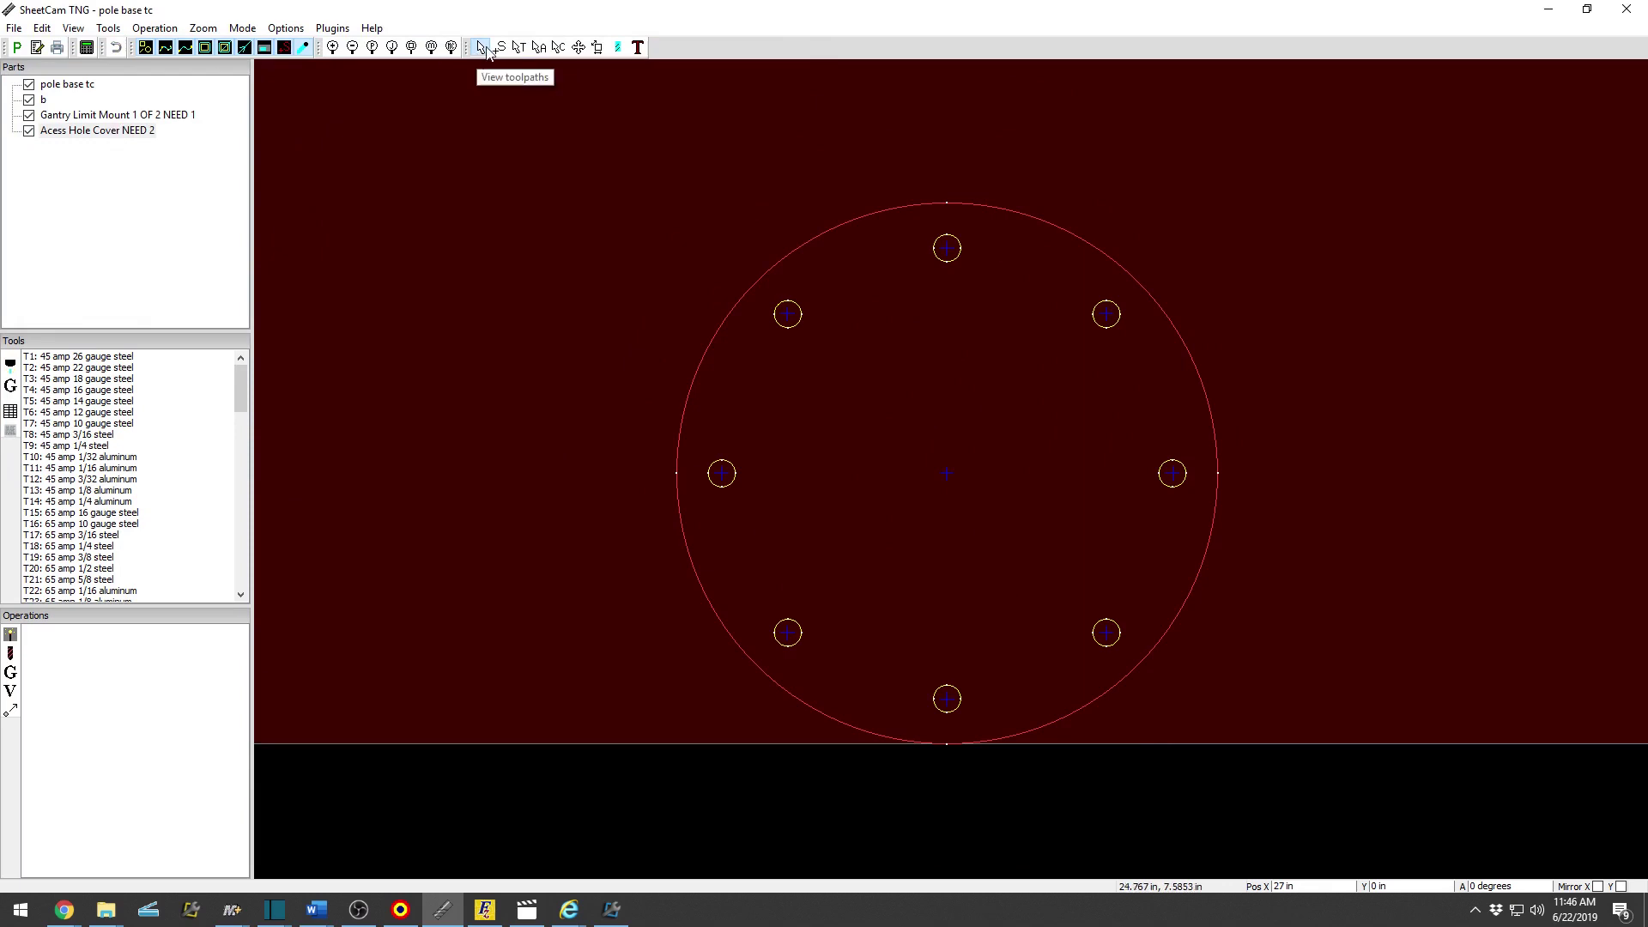
Create an Outside Offset cut on Acess Hole Cover NEED 2 with 0.2 in overcut.
click(109, 132)
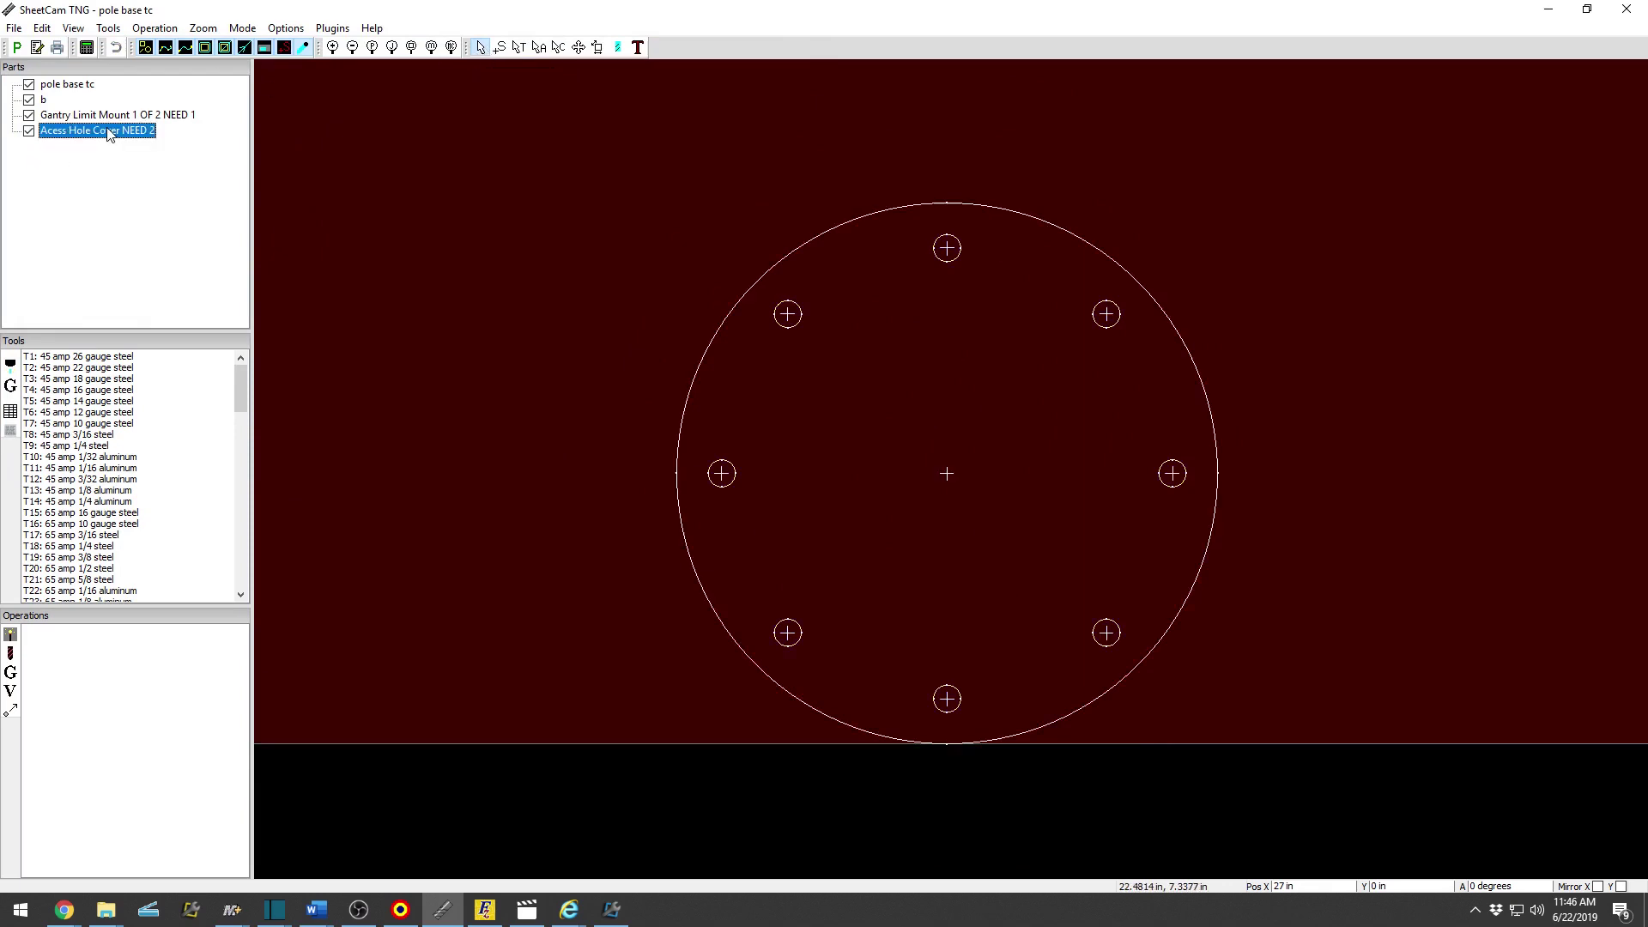
click(10, 635)
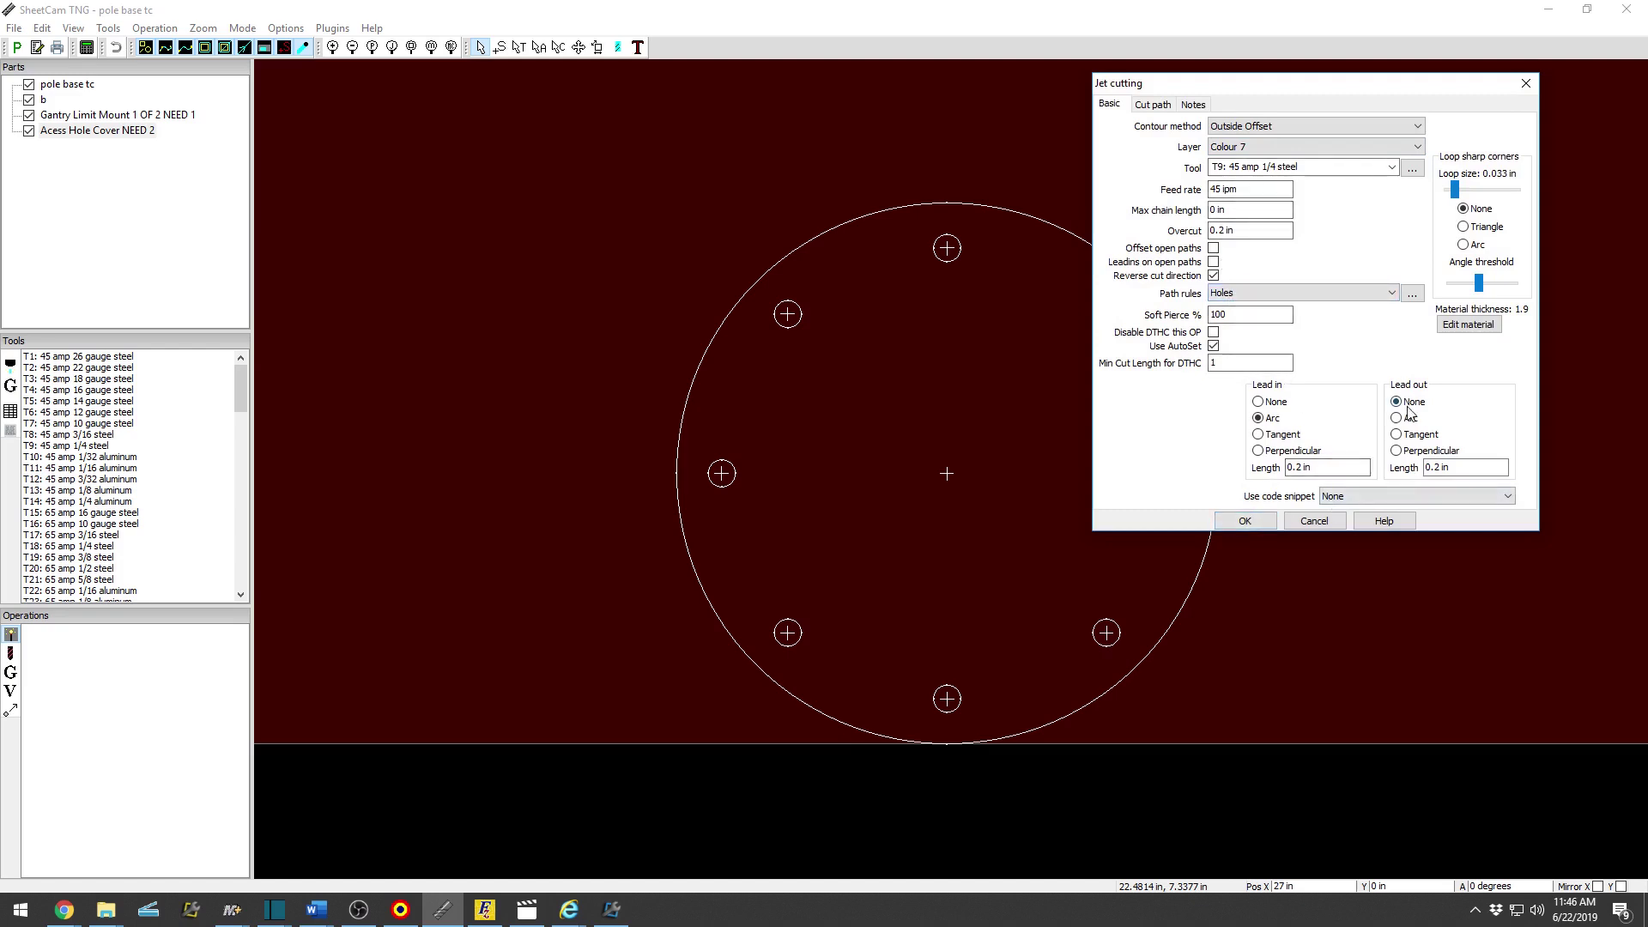
drag(1249, 230, 1202, 232)
click(1244, 521)
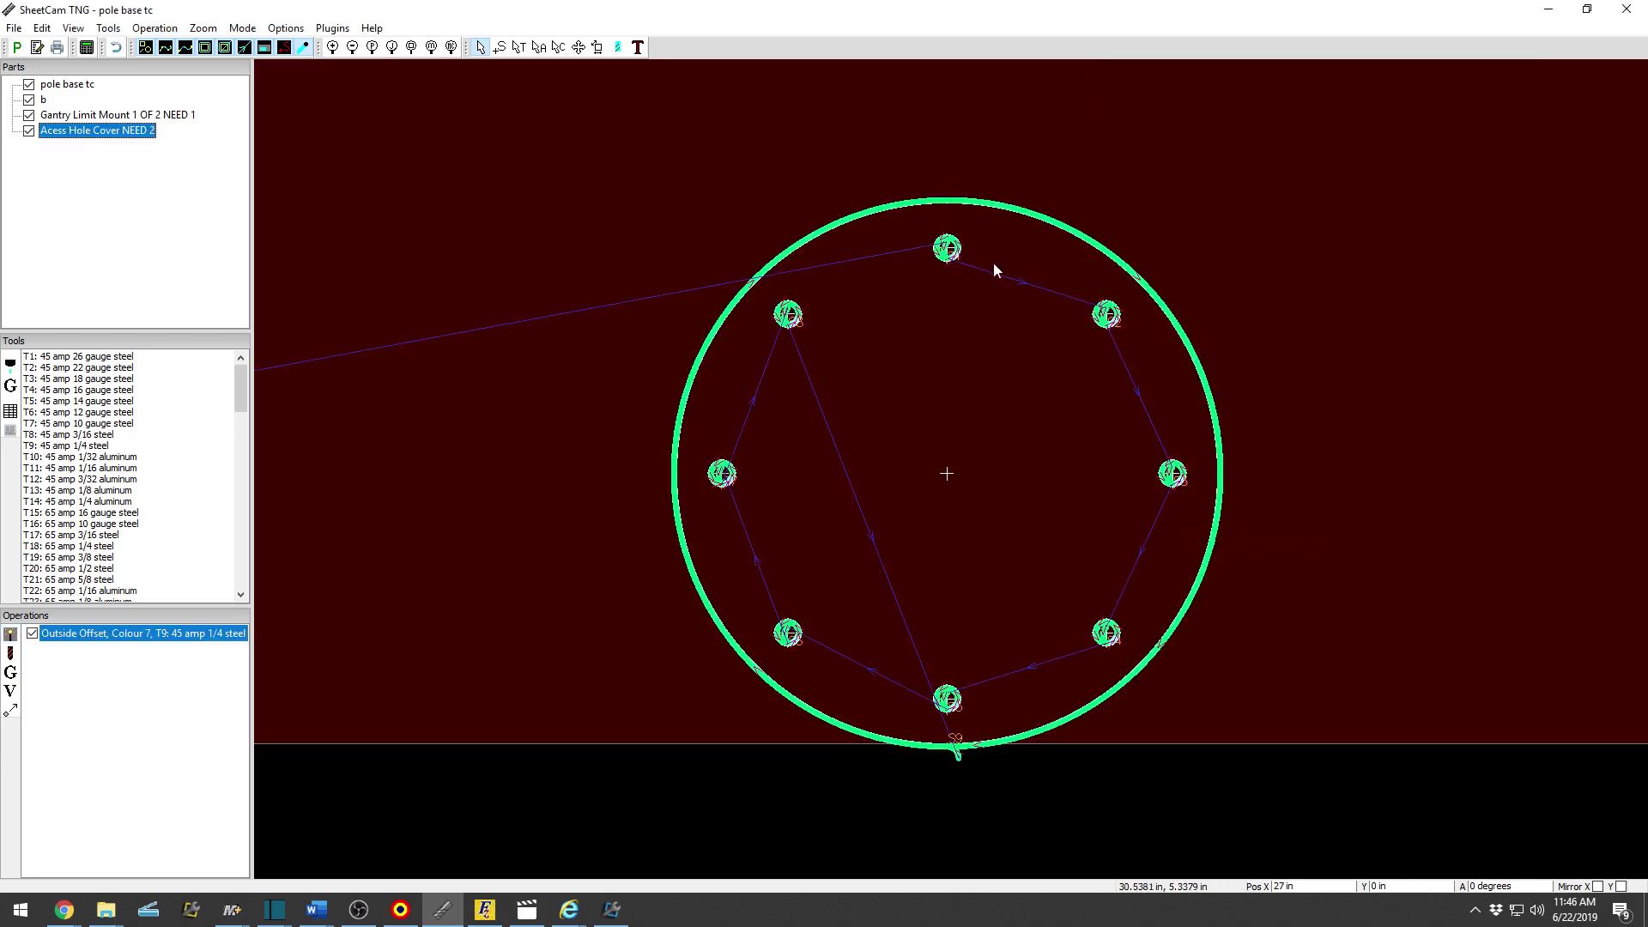
Zoom in to inspect the lead-ins on the outer circle and eight holes.
scroll(1052, 444, up, 1)
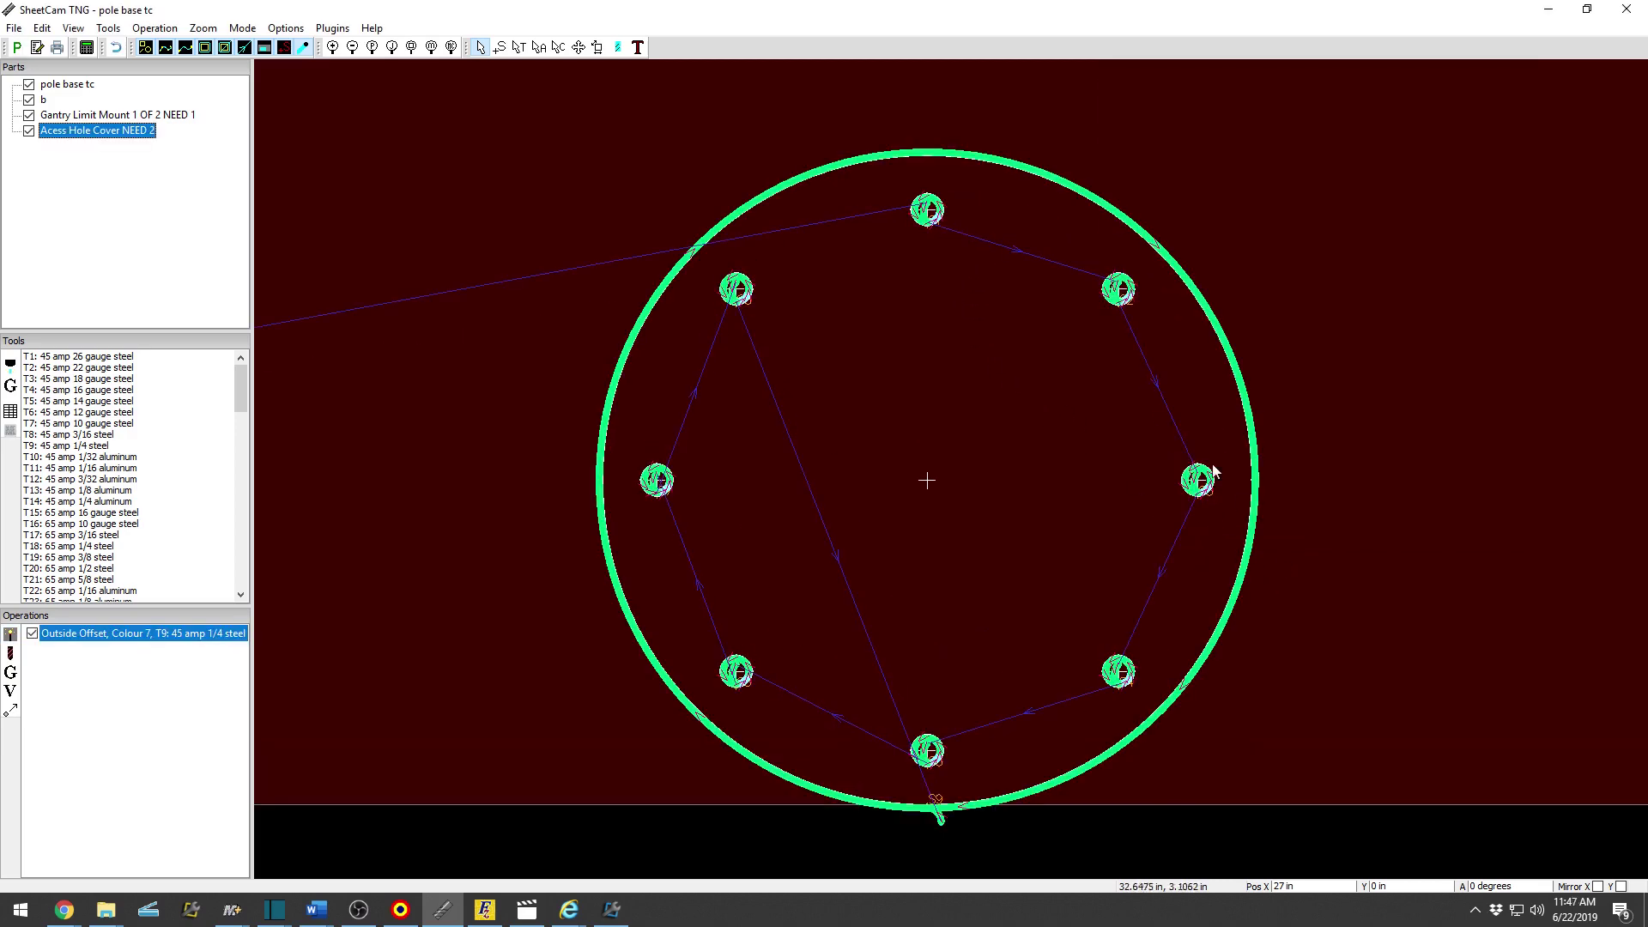
scroll(1215, 474, up, 3)
scroll(1214, 477, up, 2)
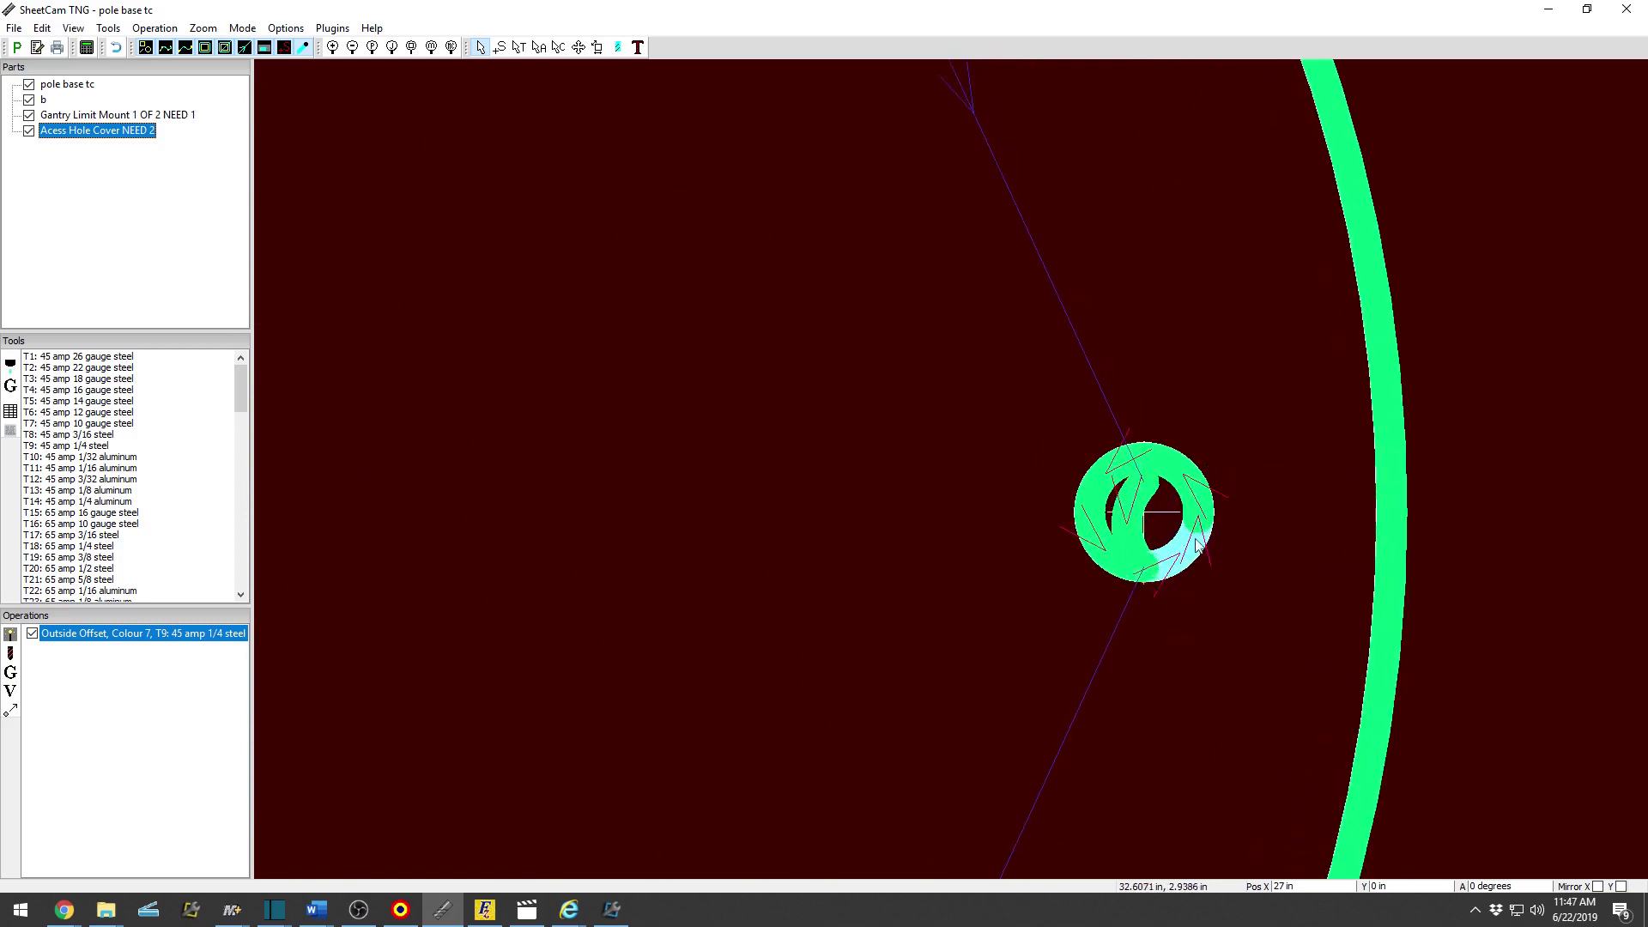
scroll(1093, 573, down, 1)
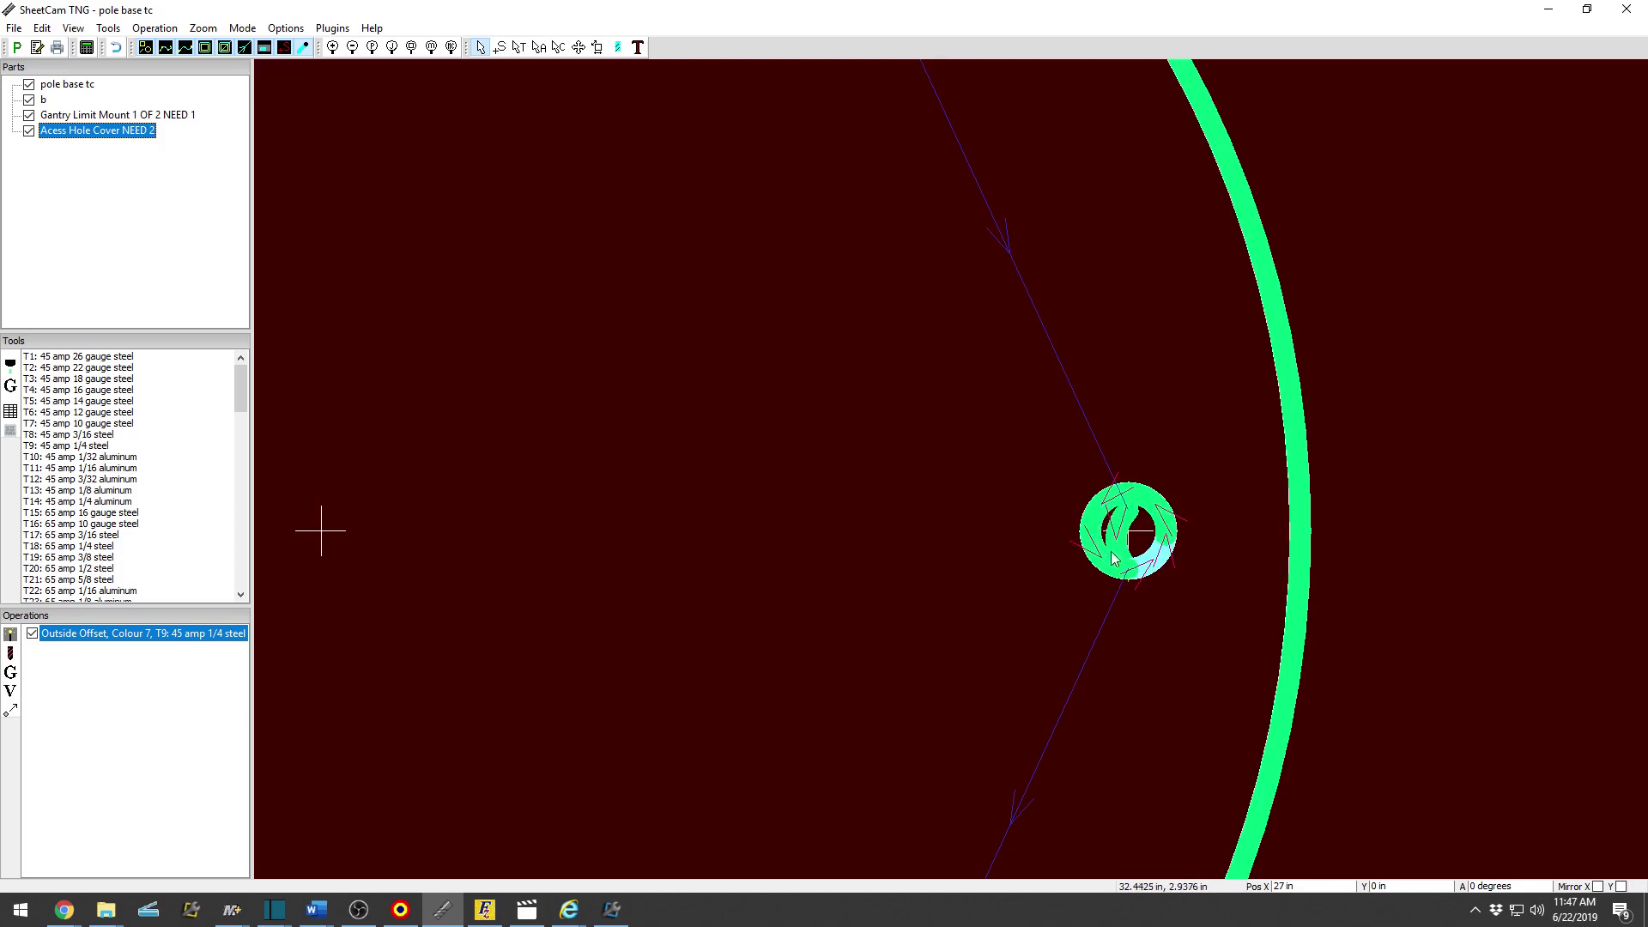
scroll(1115, 560, down, 2)
scroll(1133, 627, down, 2)
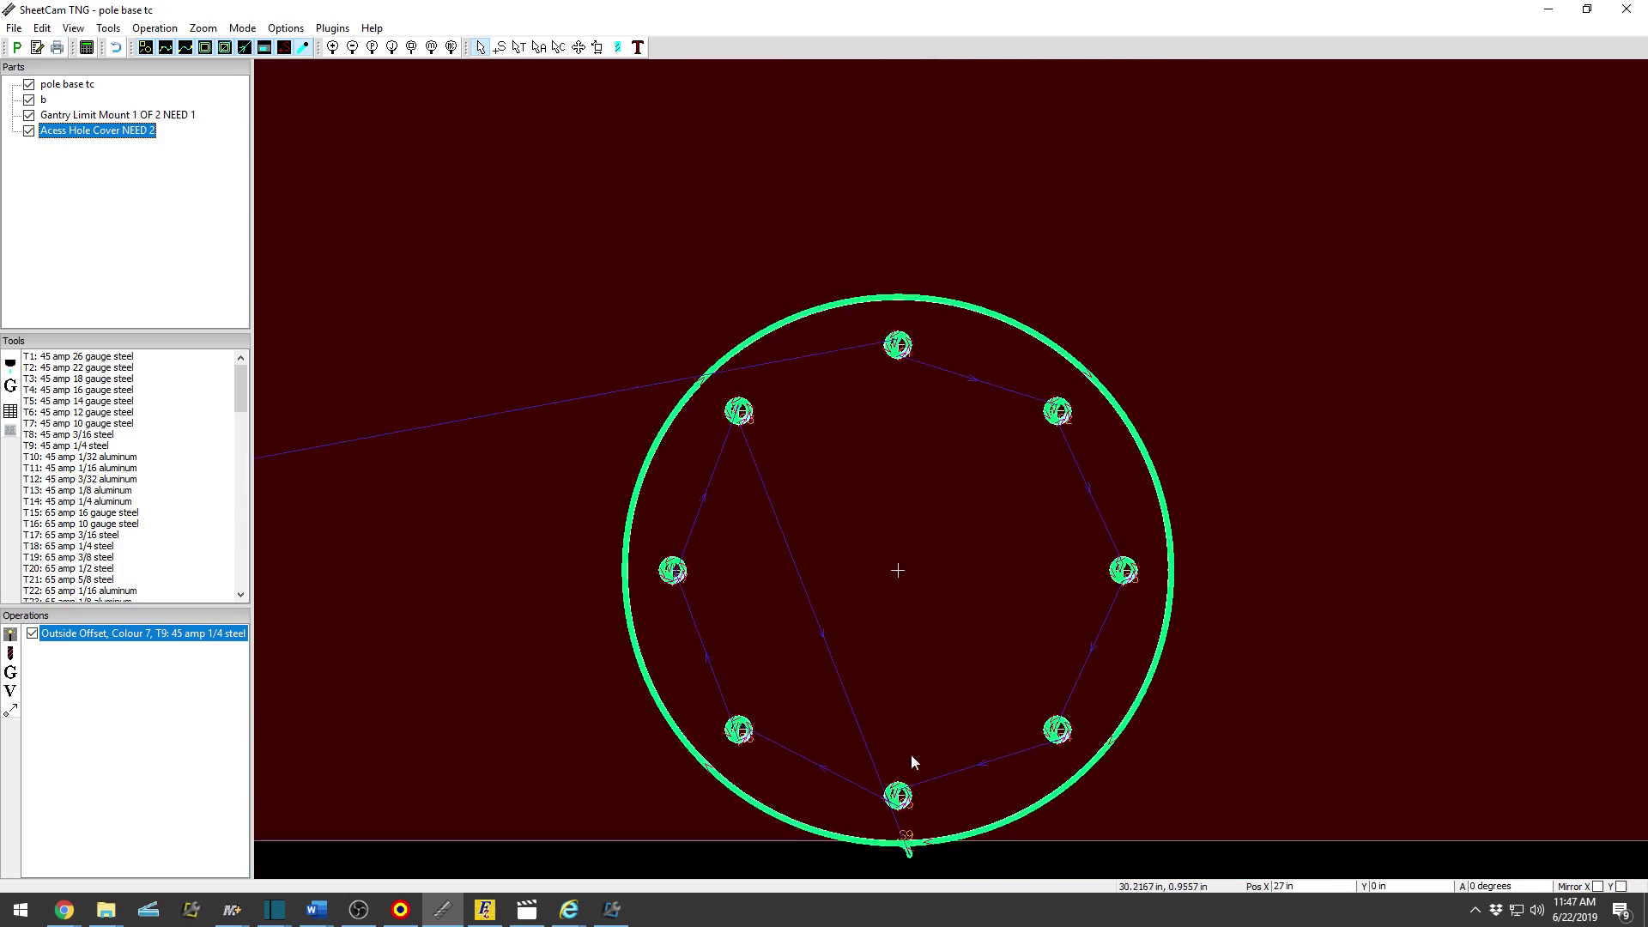
scroll(862, 837, up, 3)
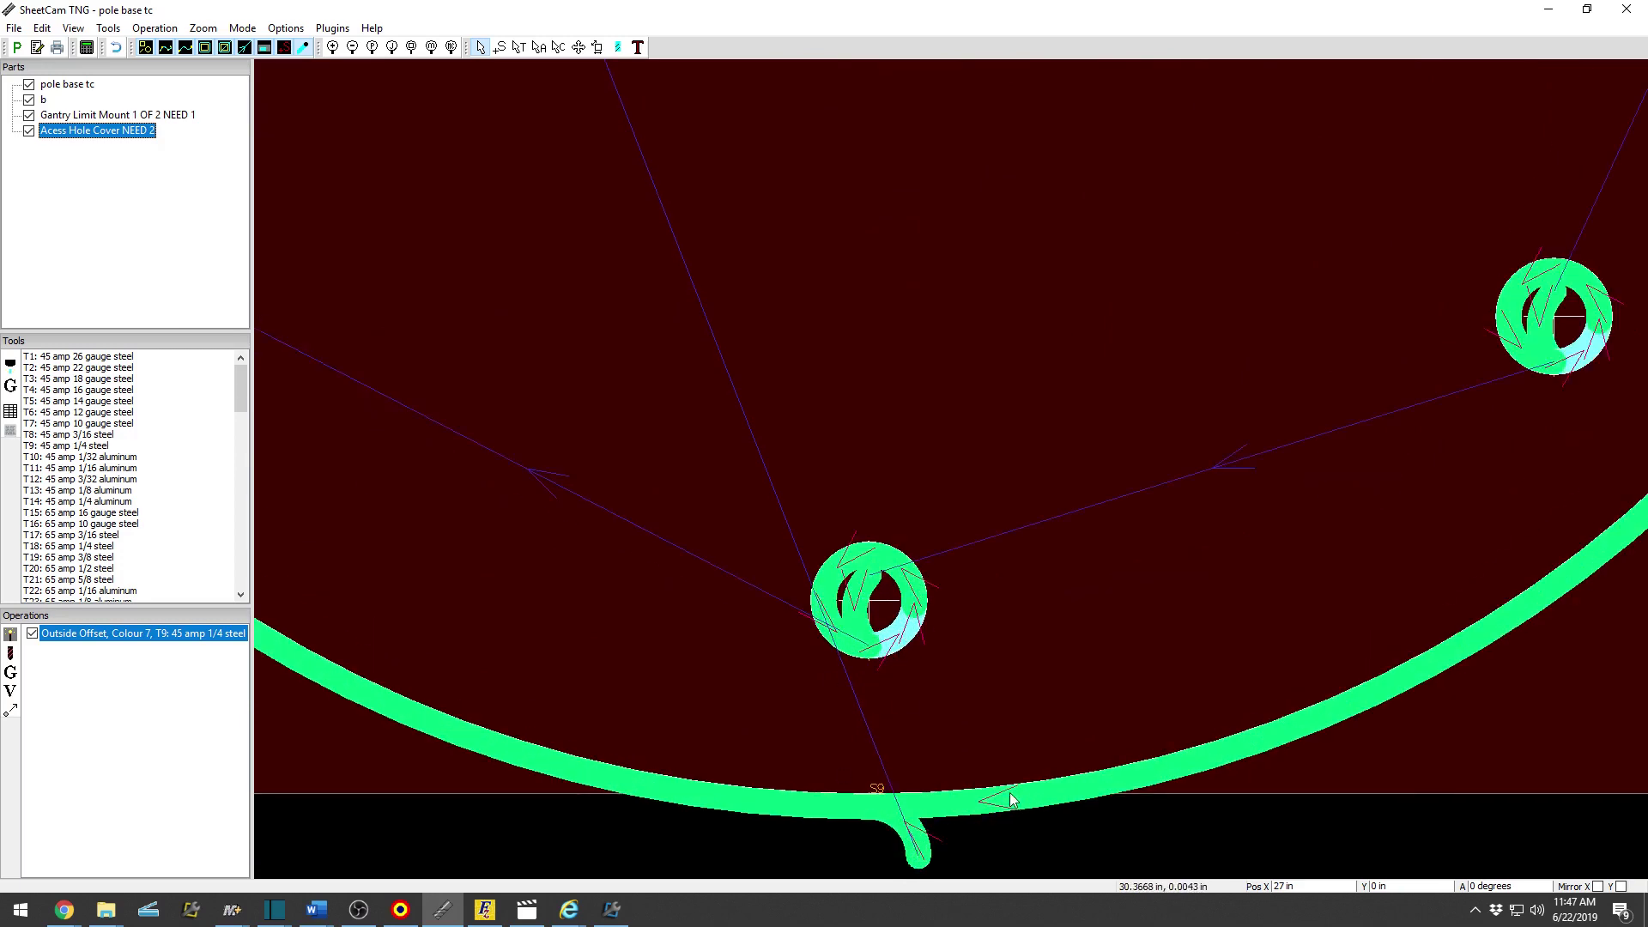
scroll(1182, 567, down, 4)
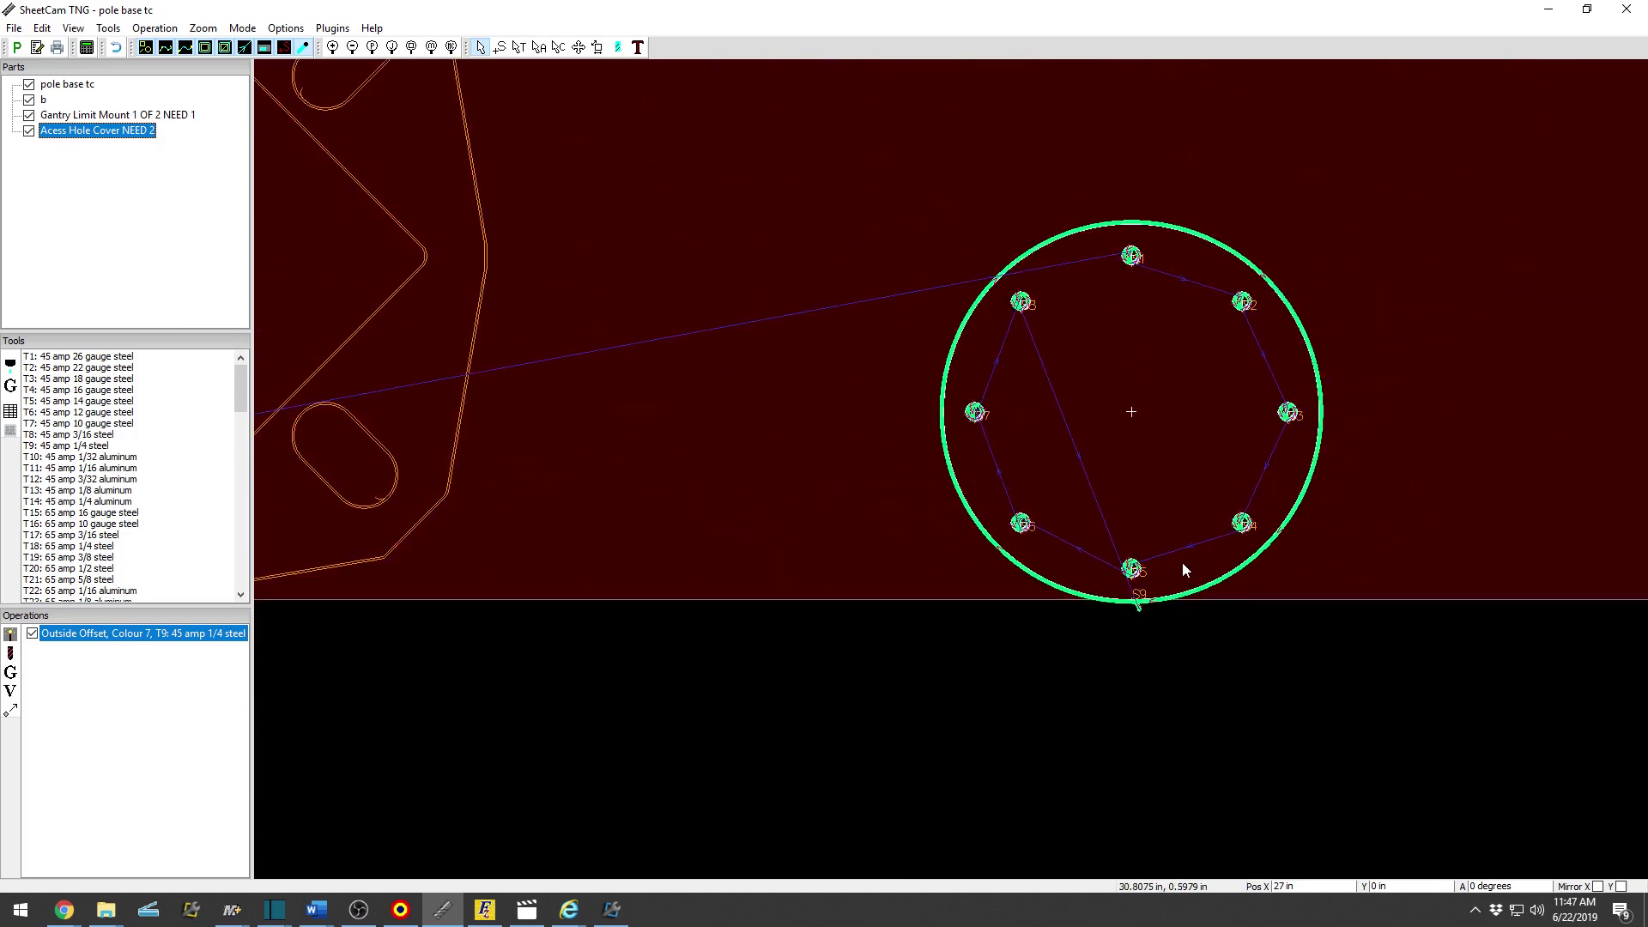
scroll(1192, 369, up, 1)
scroll(1197, 580, up, 5)
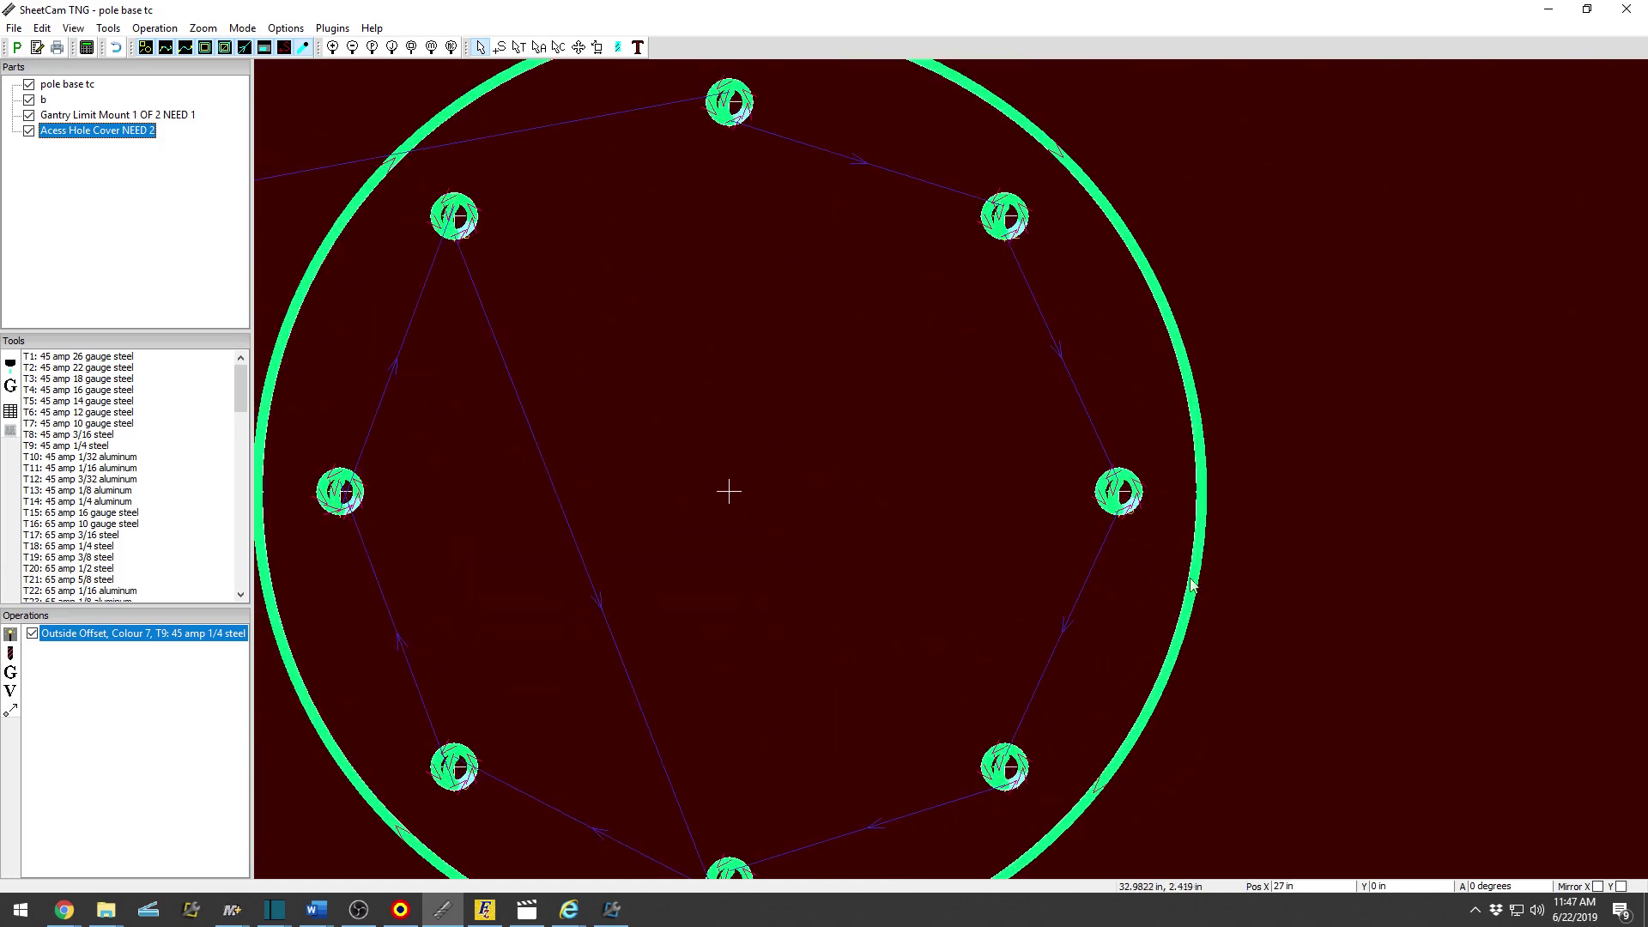
scroll(1157, 538, down, 4)
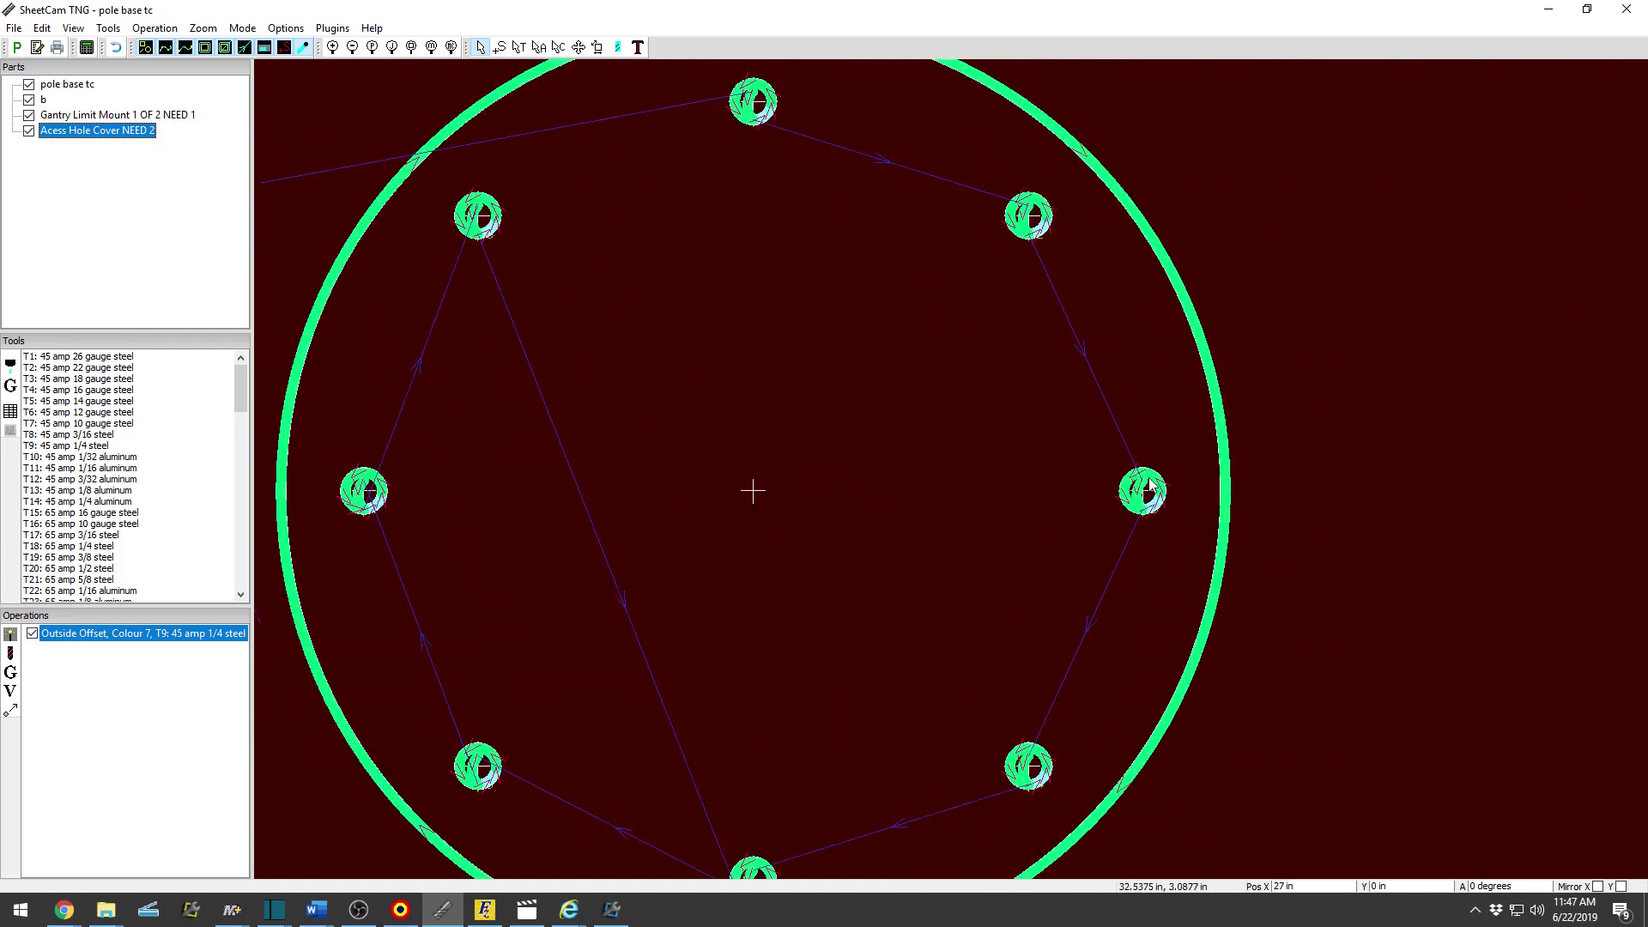
Import the Feet Final drawing as a new part with default drawing options.
right_click(215, 704)
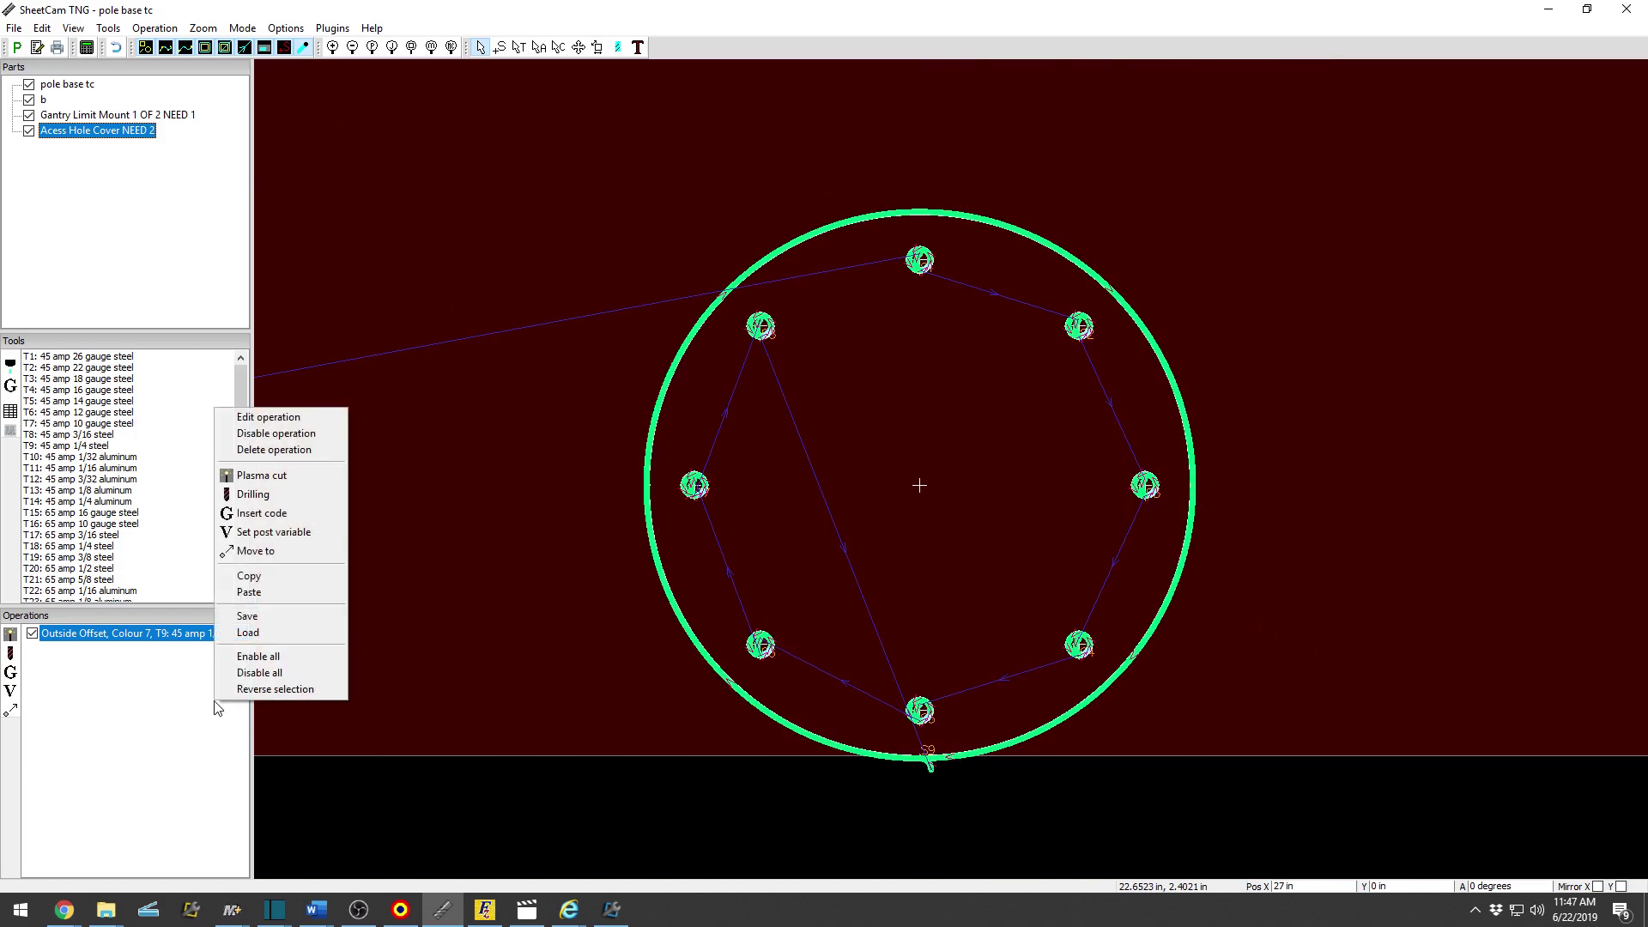
right_click(196, 273)
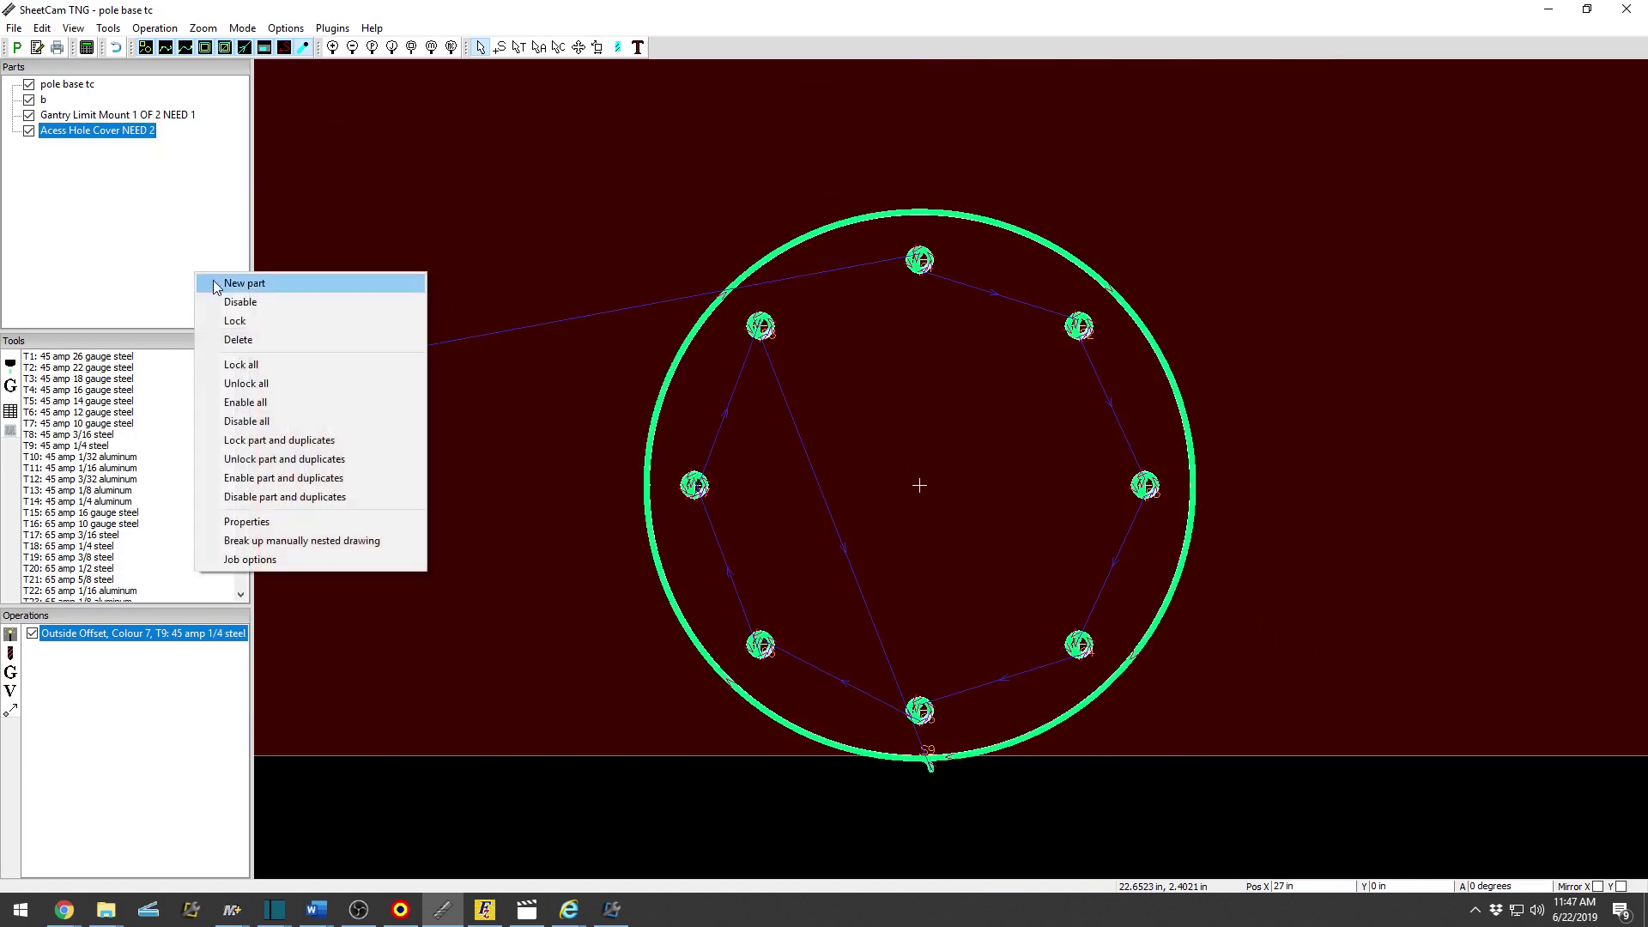
click(245, 282)
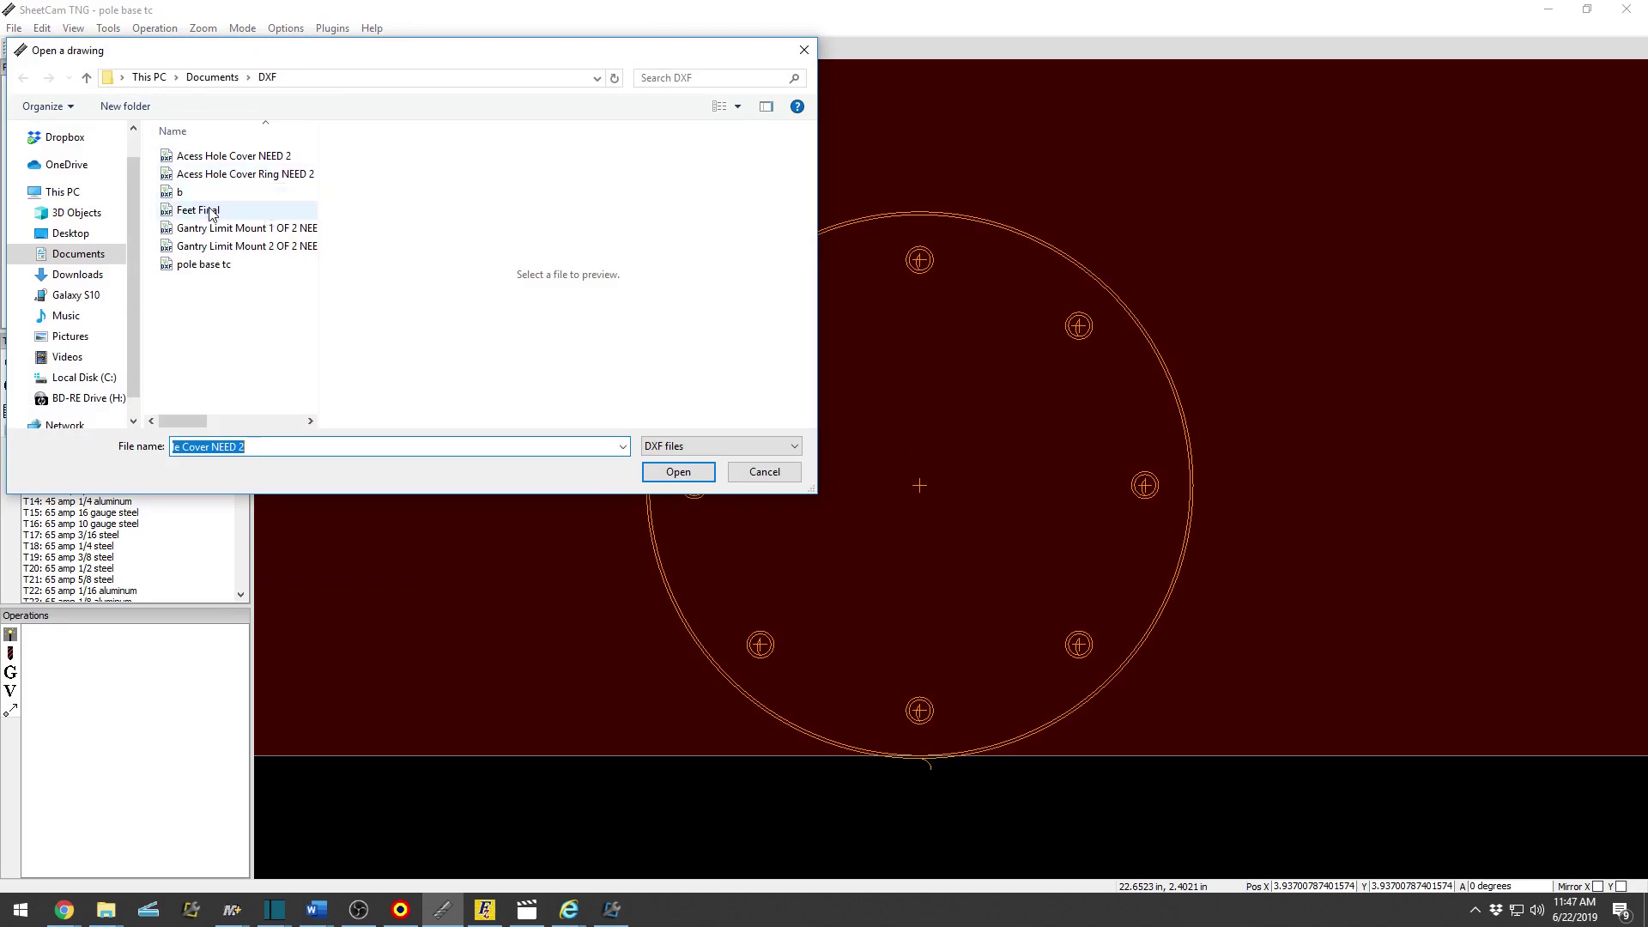
click(223, 211)
click(678, 471)
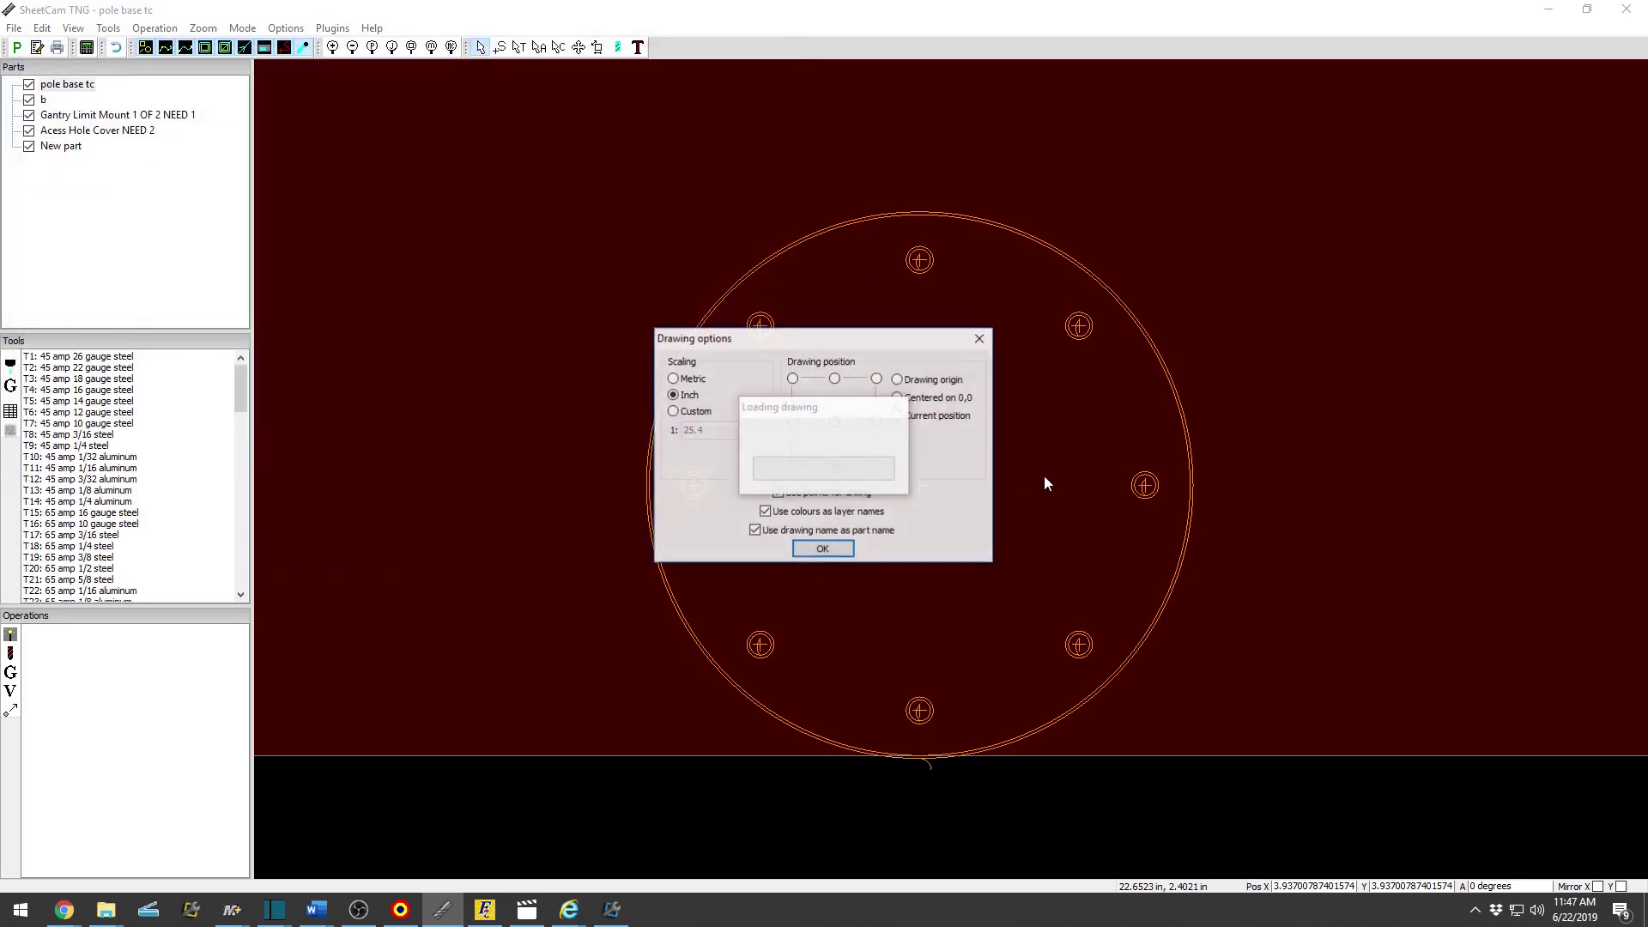
click(824, 549)
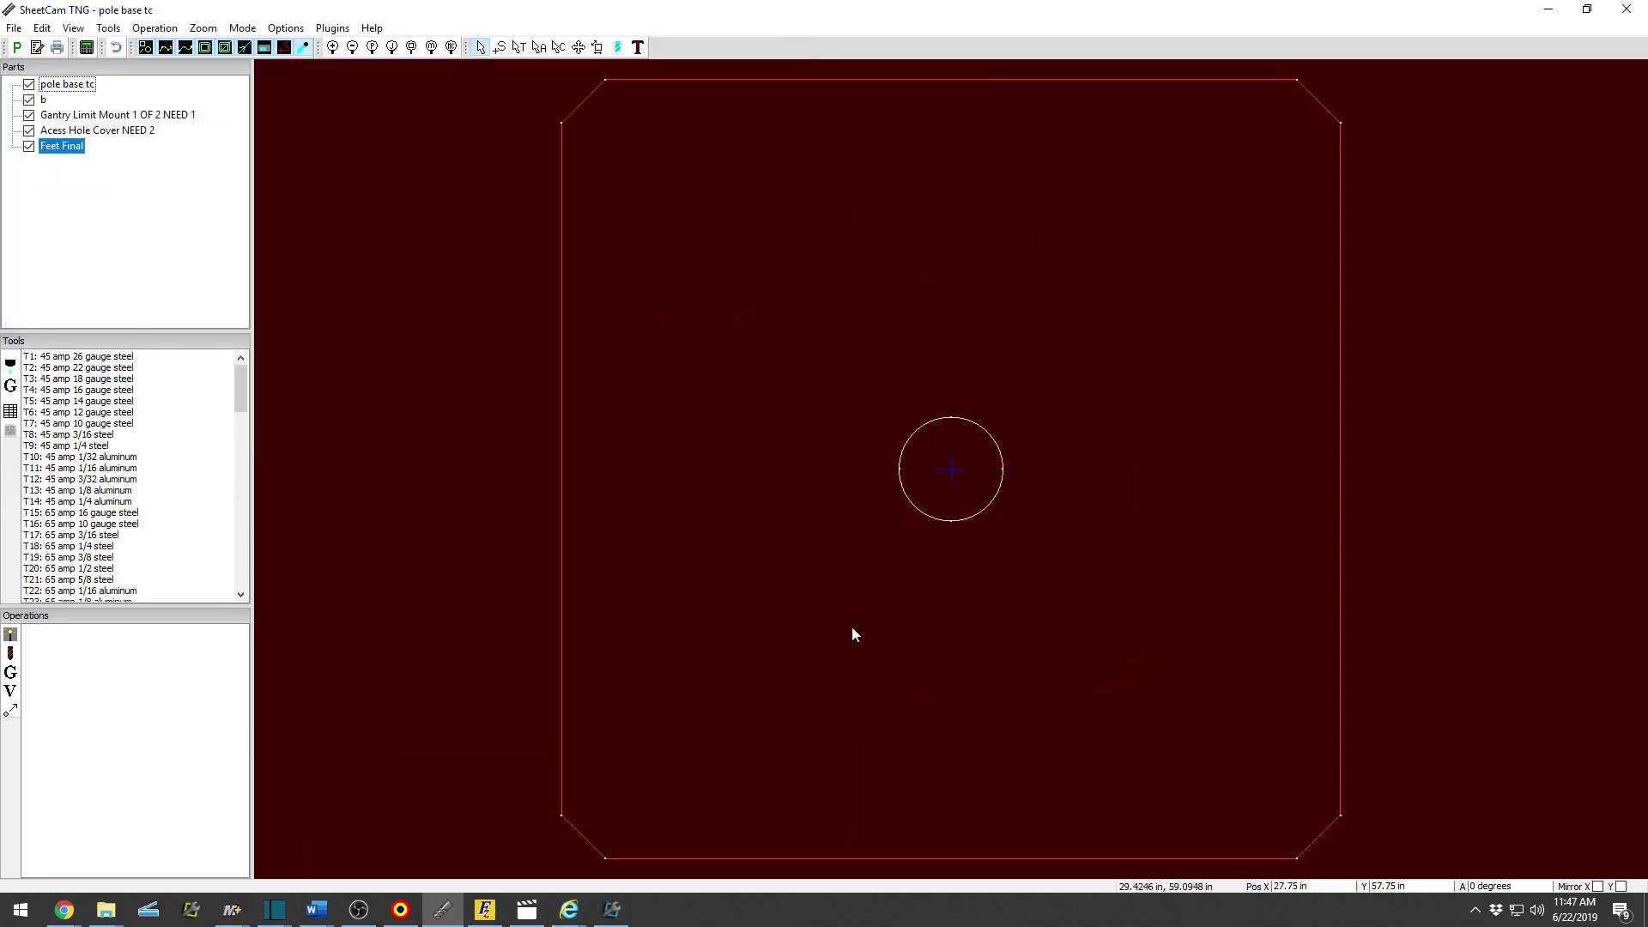
scroll(863, 566, up, 5)
scroll(933, 429, down, 2)
Measure the Feet Final centre hole, confirming it is about 0.6 in across.
right_click(811, 524)
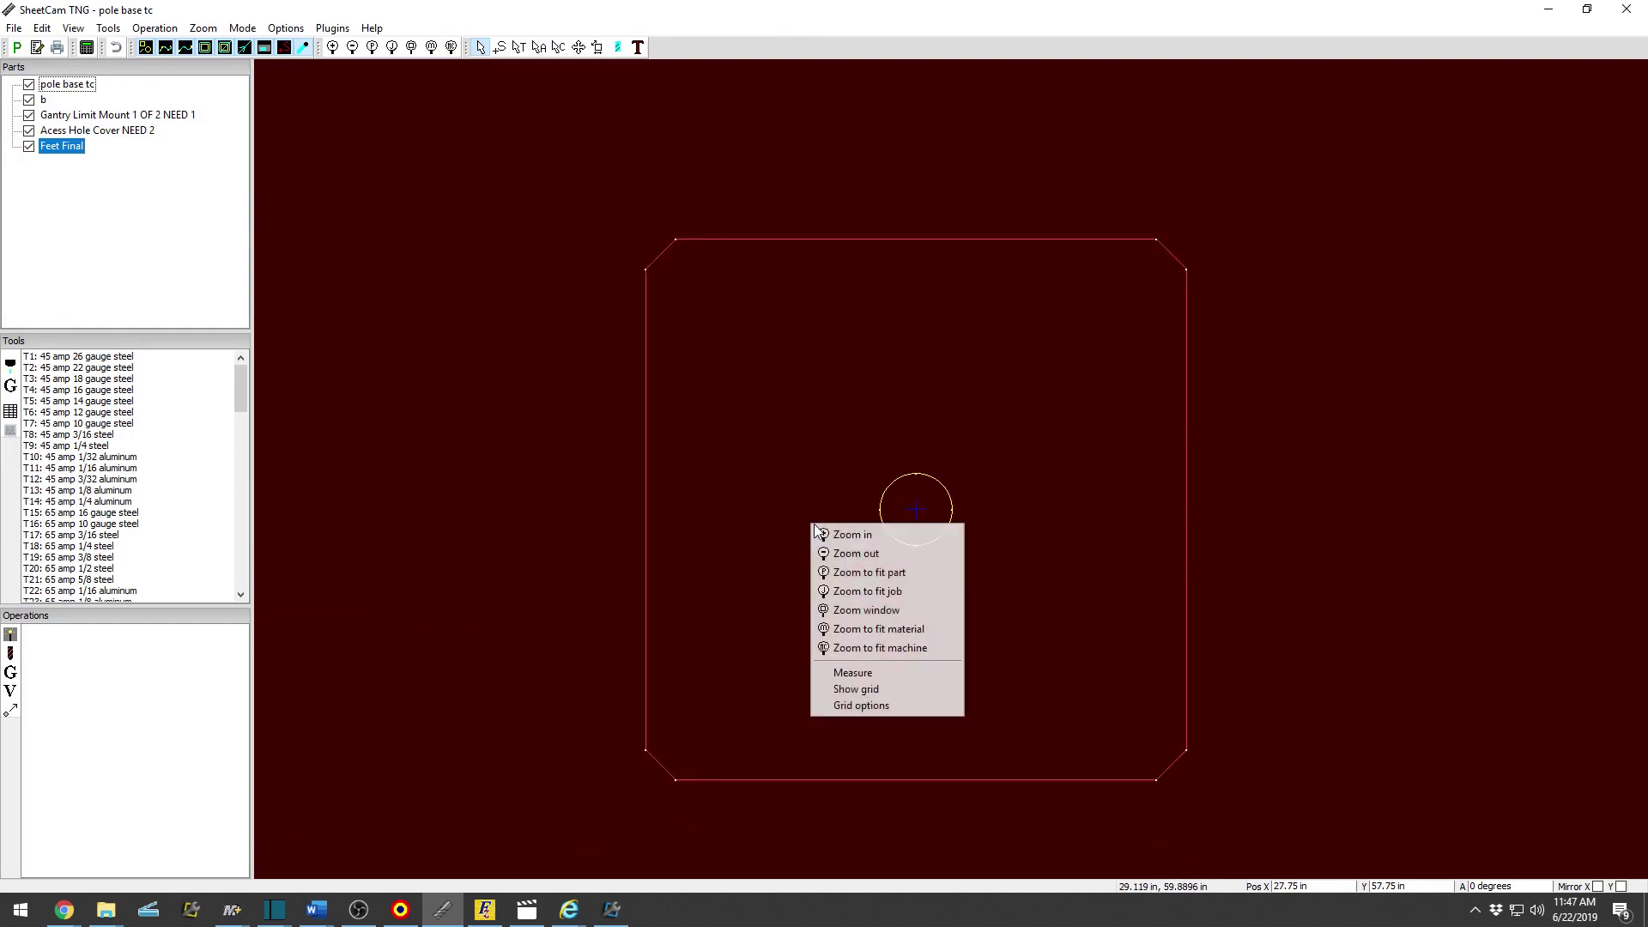
click(852, 673)
scroll(898, 496, up, 3)
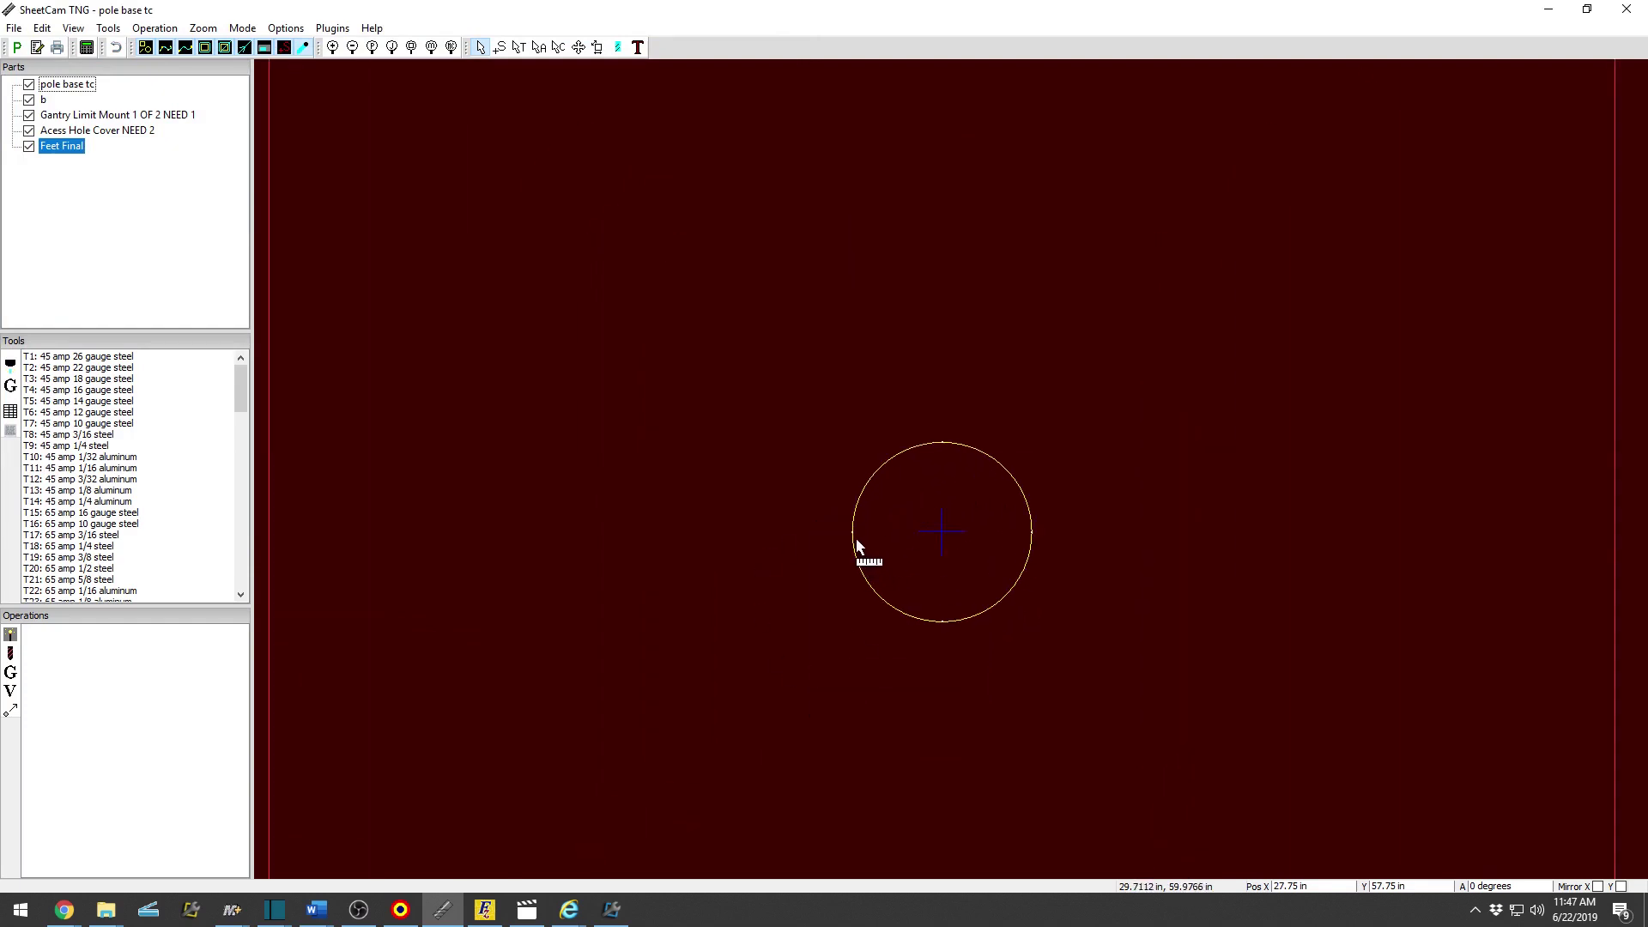
drag(853, 535, 1033, 652)
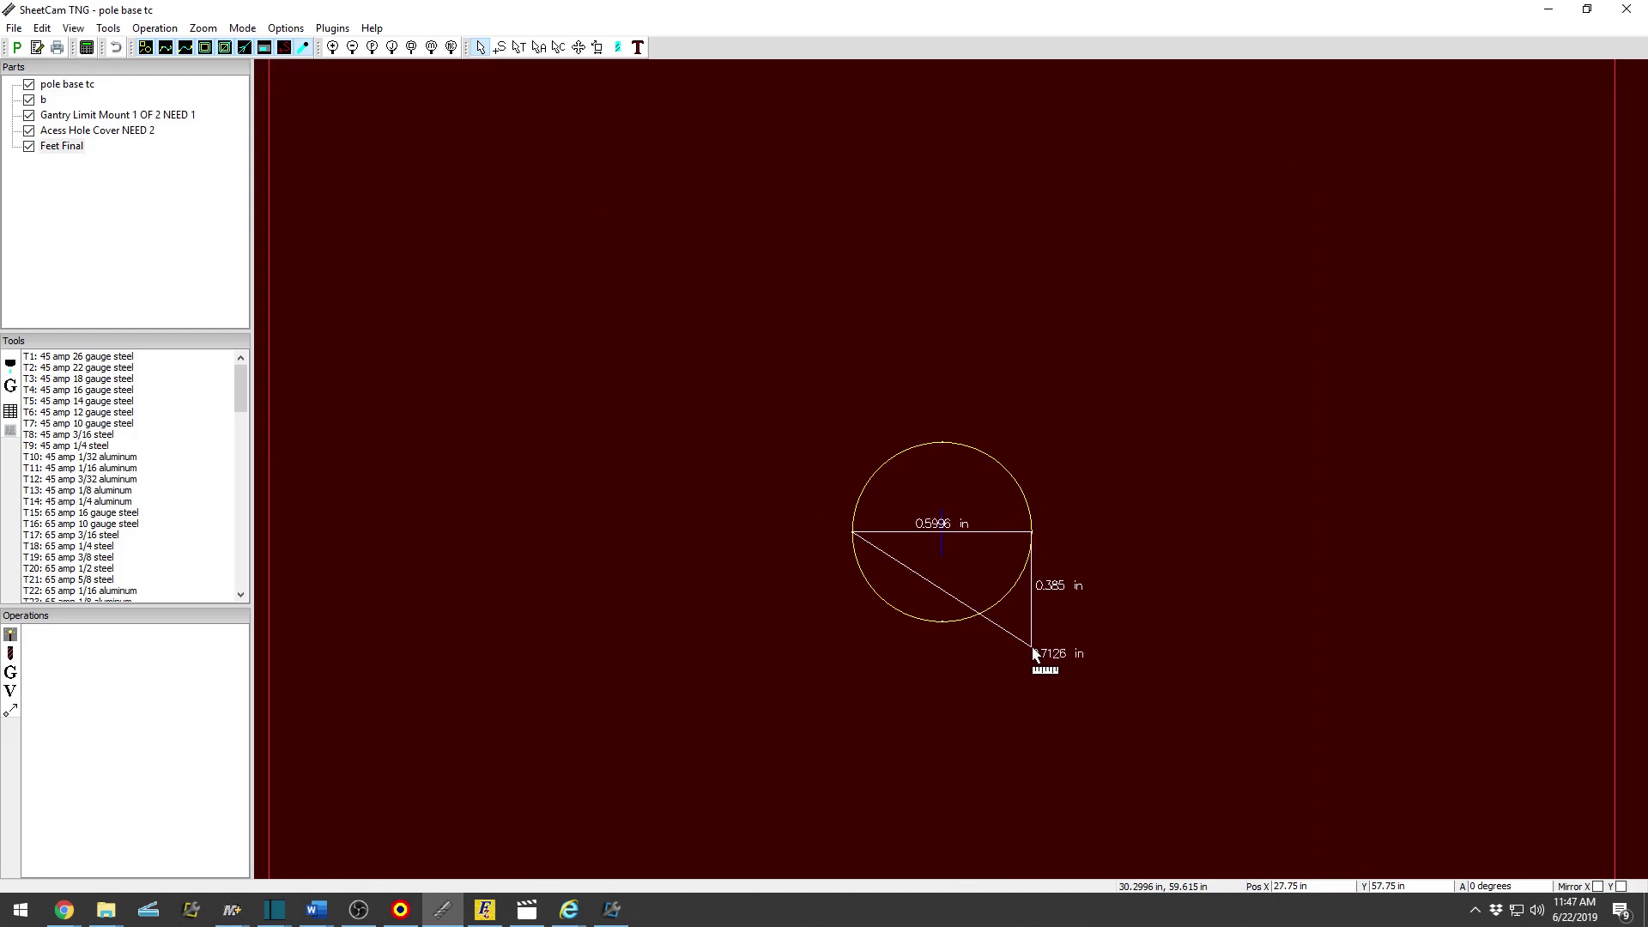
drag(1033, 653, 692, 600)
right_click(687, 594)
click(765, 600)
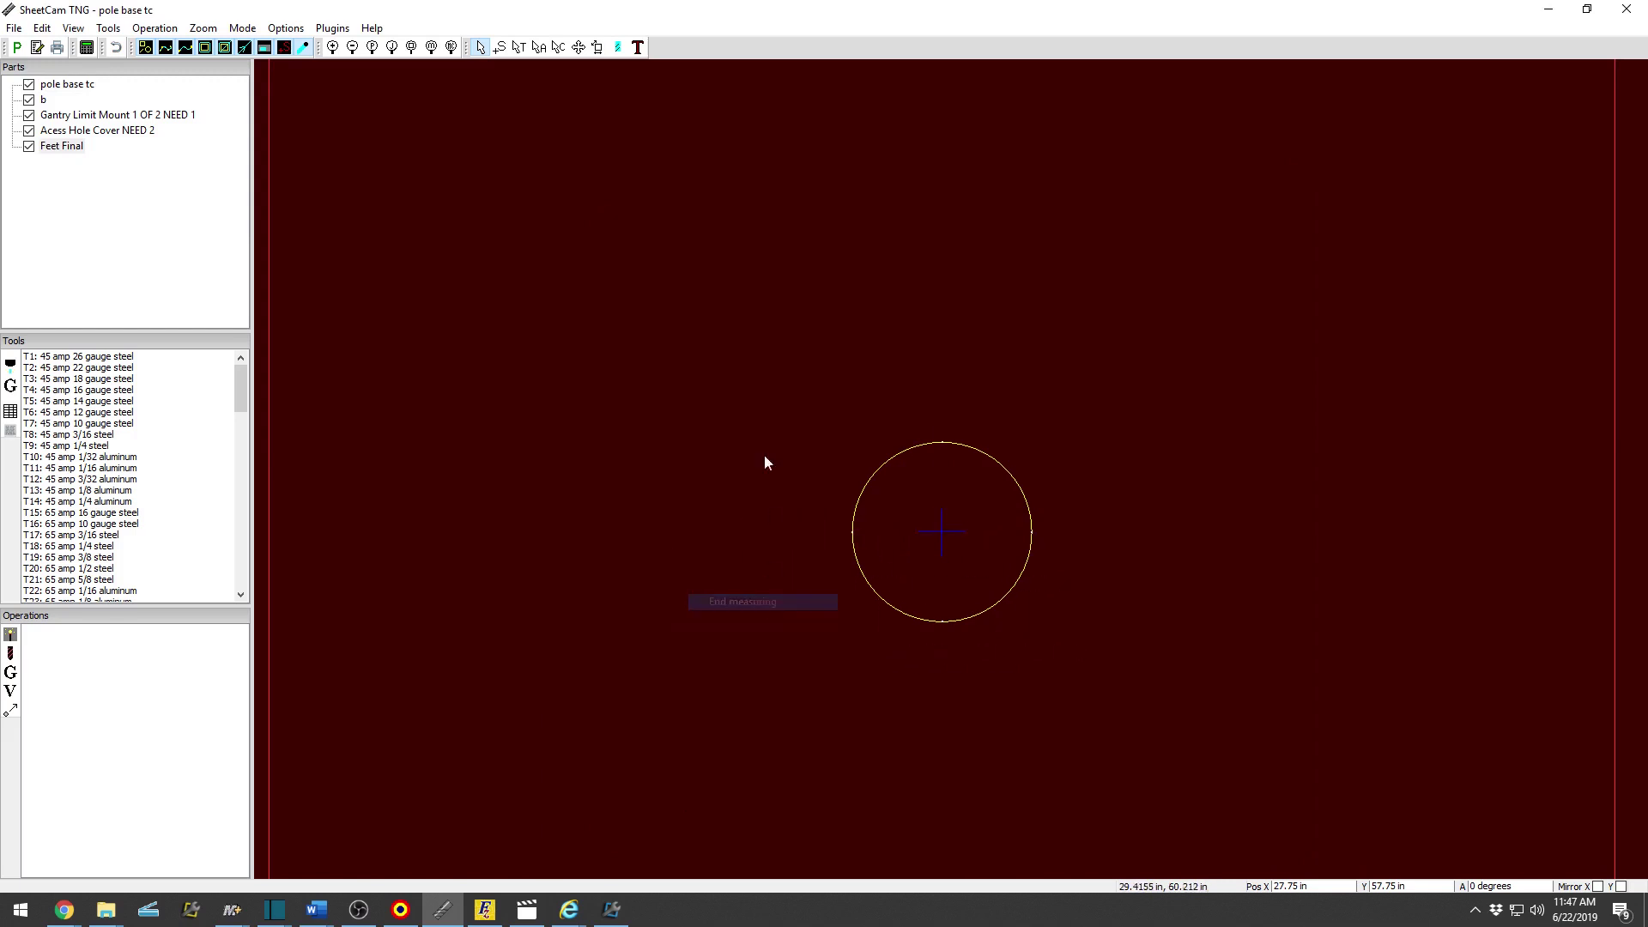
scroll(764, 477, down, 2)
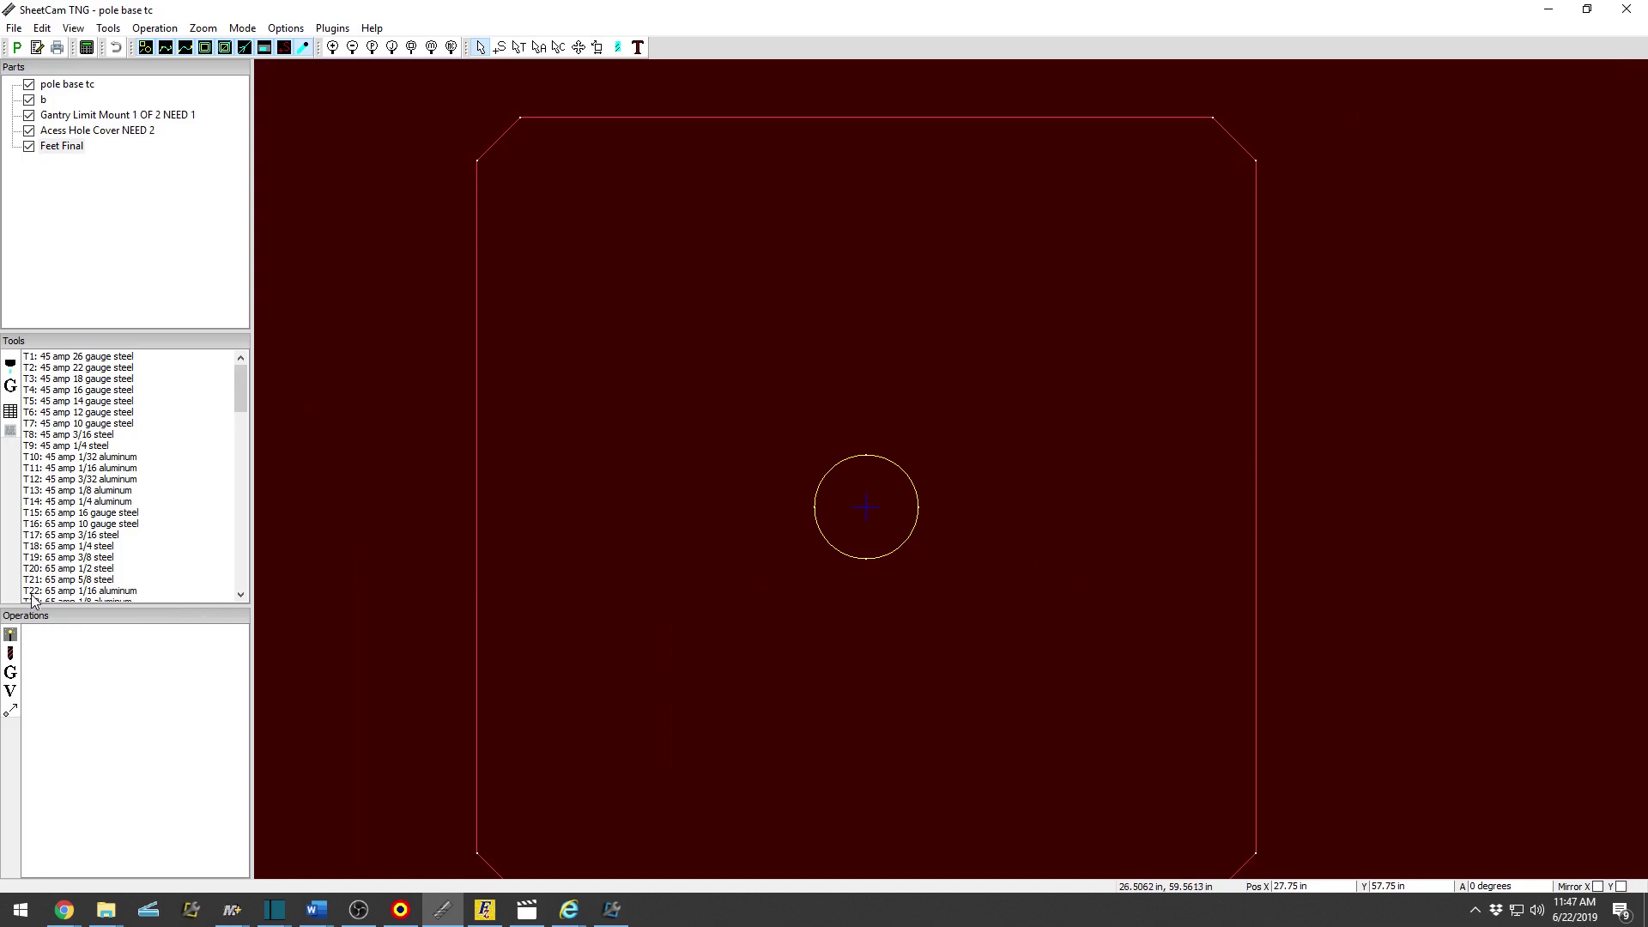
click(83, 146)
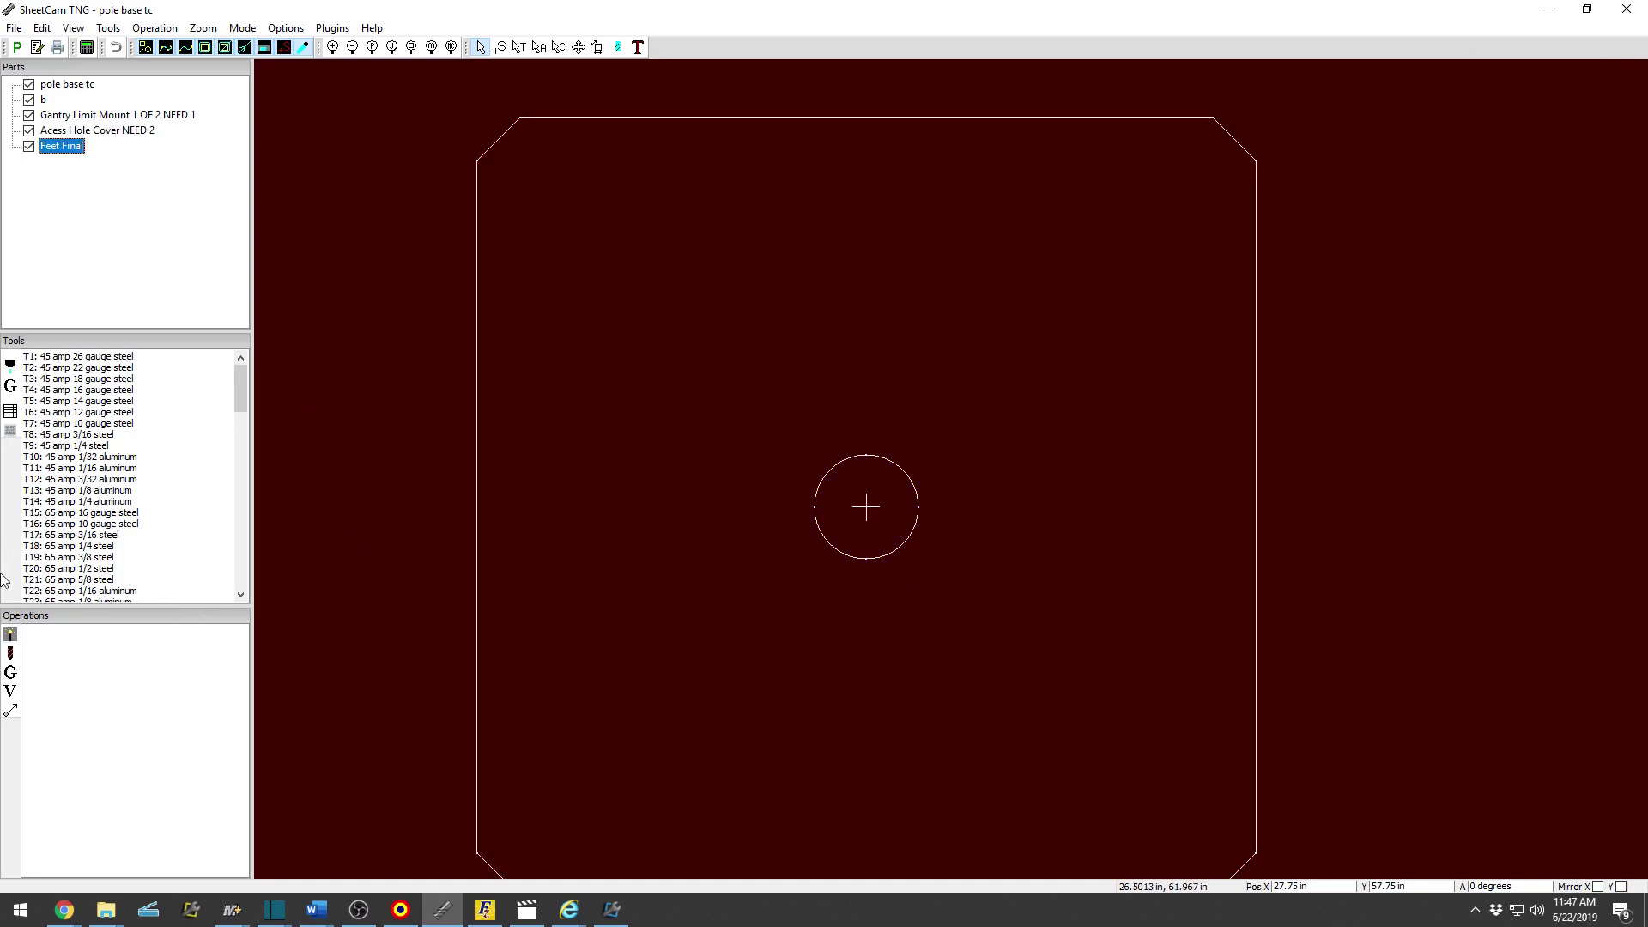
Create a T9 Outside Offset cut on Feet Final, covering its centre hole and chamfered outline.
click(10, 634)
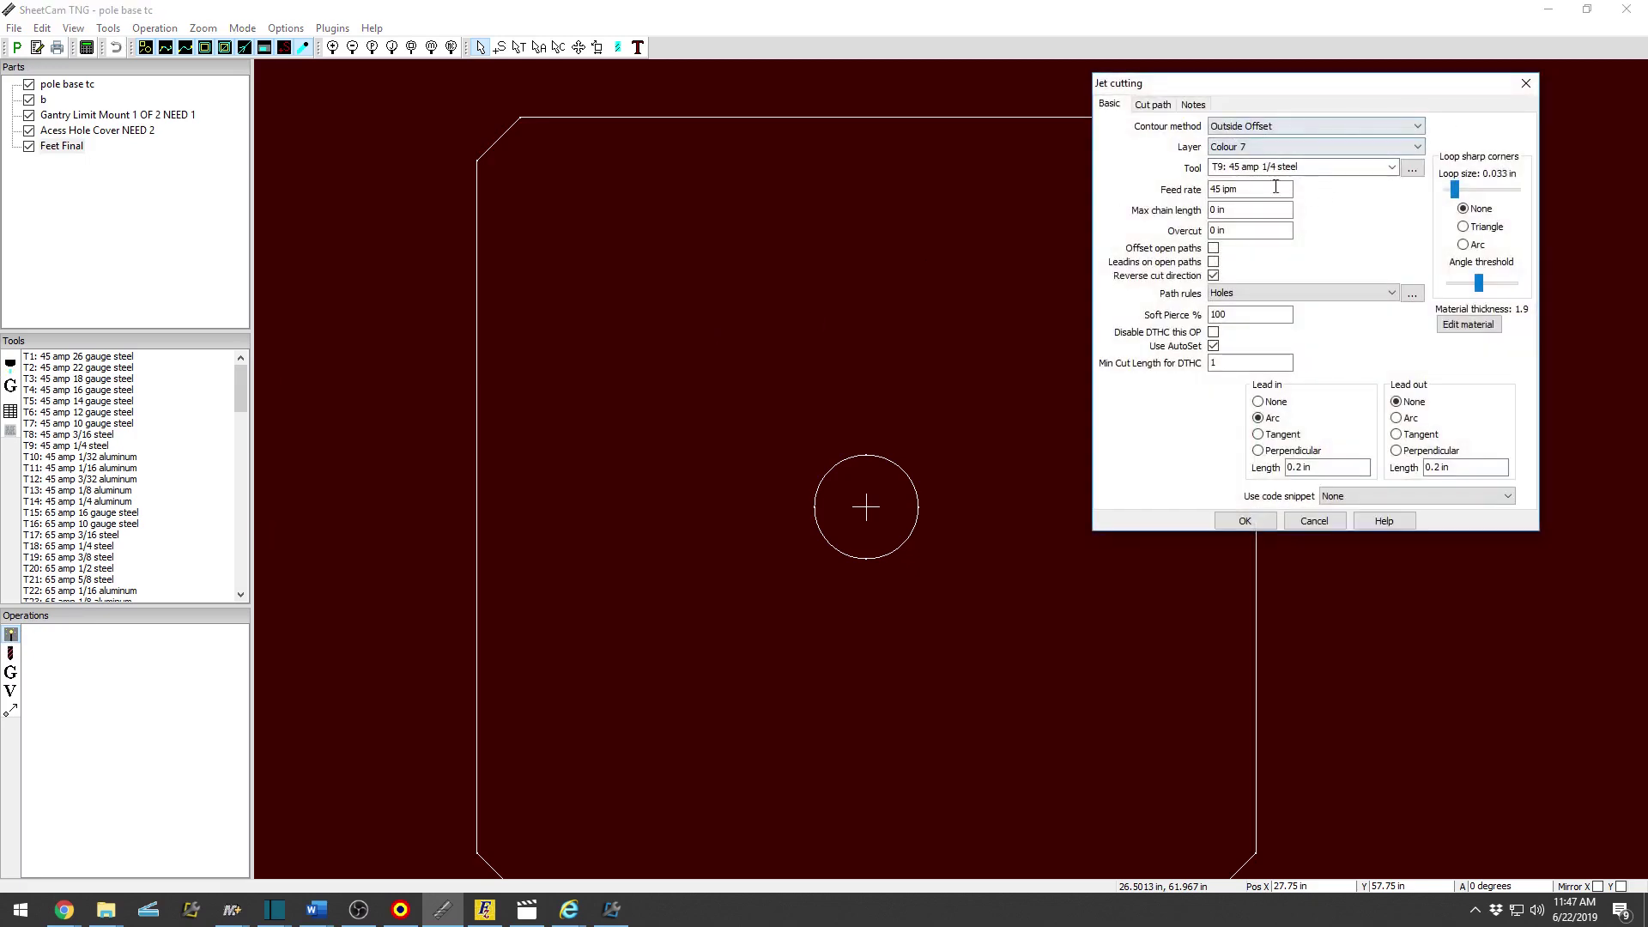
click(1244, 521)
scroll(824, 560, up, 2)
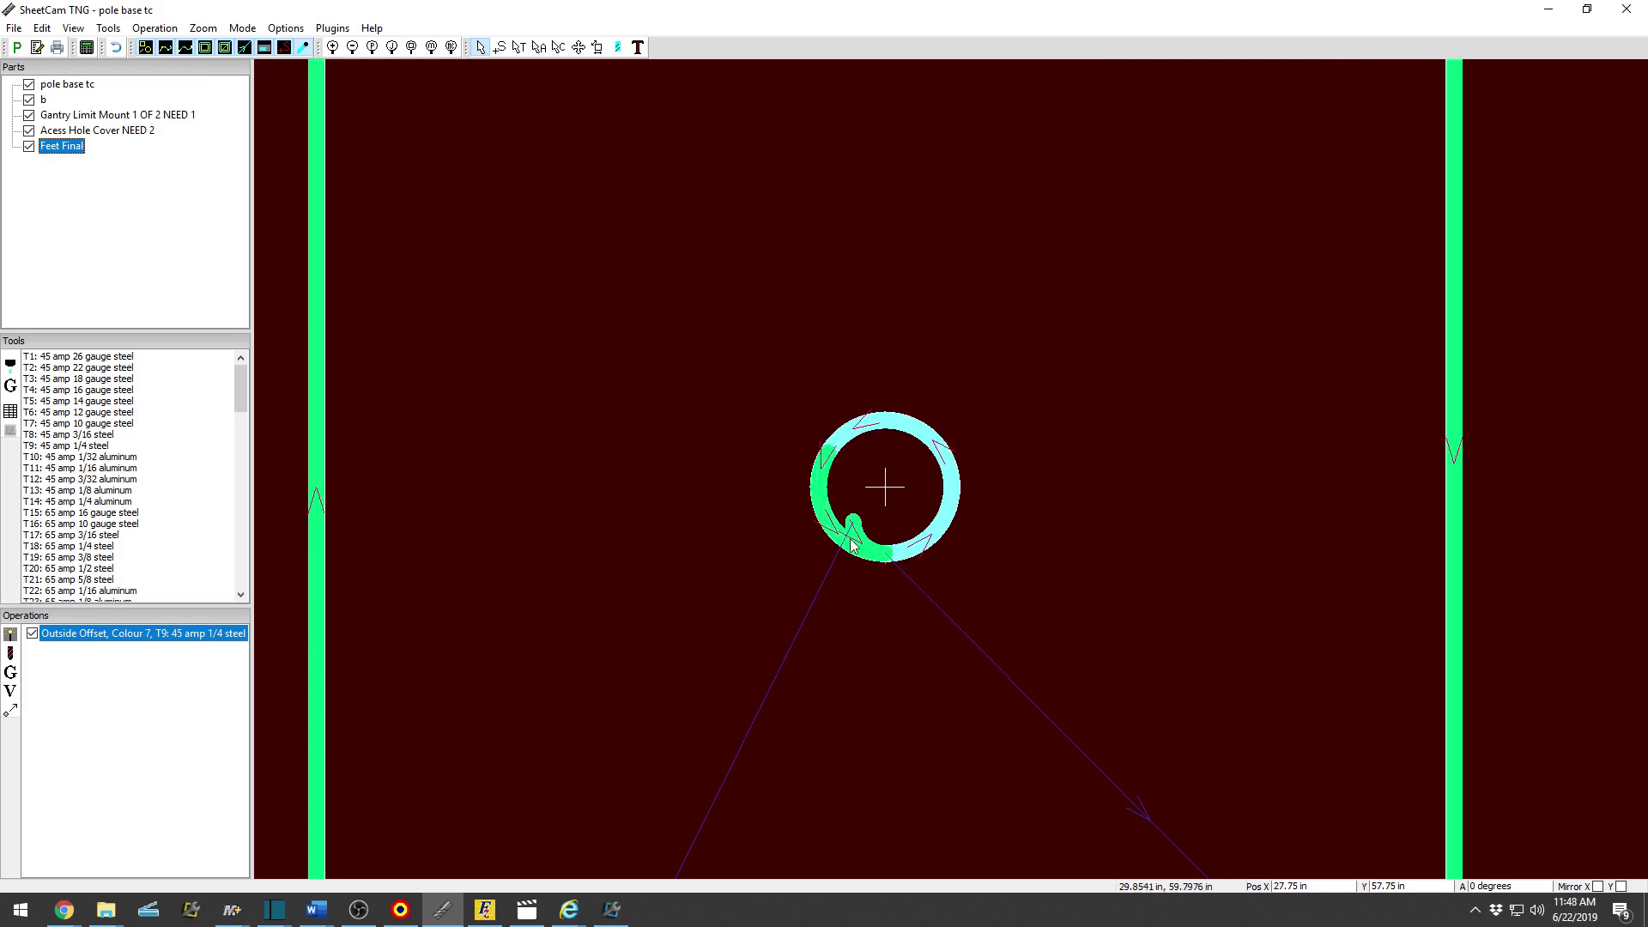
scroll(918, 564, down, 2)
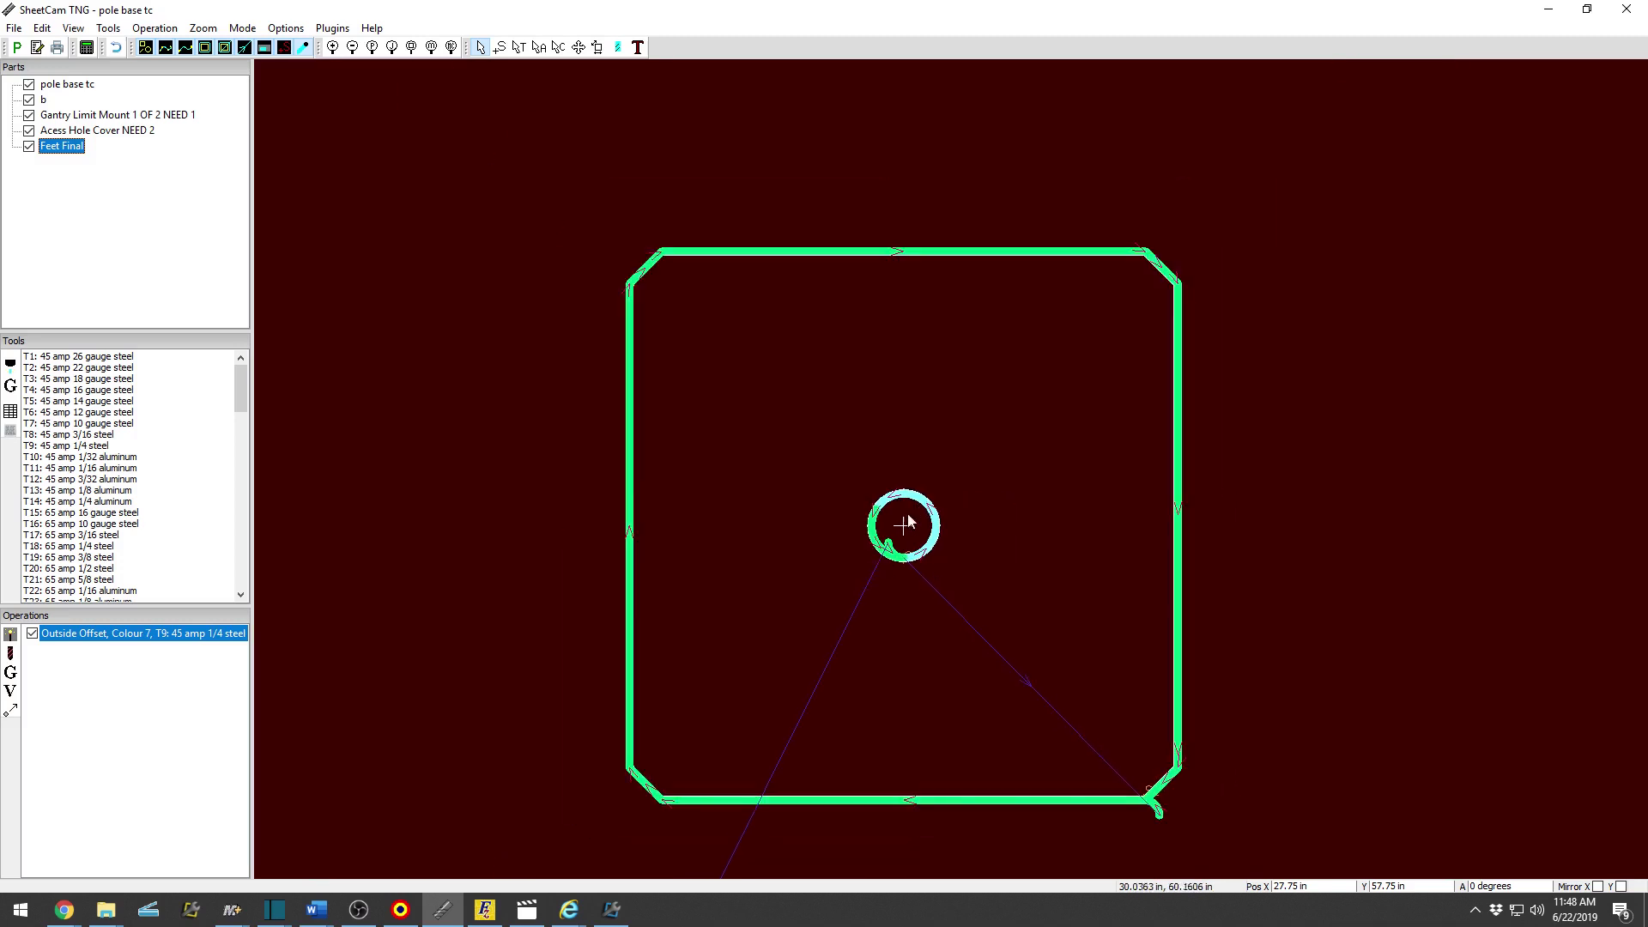
scroll(948, 402, down, 6)
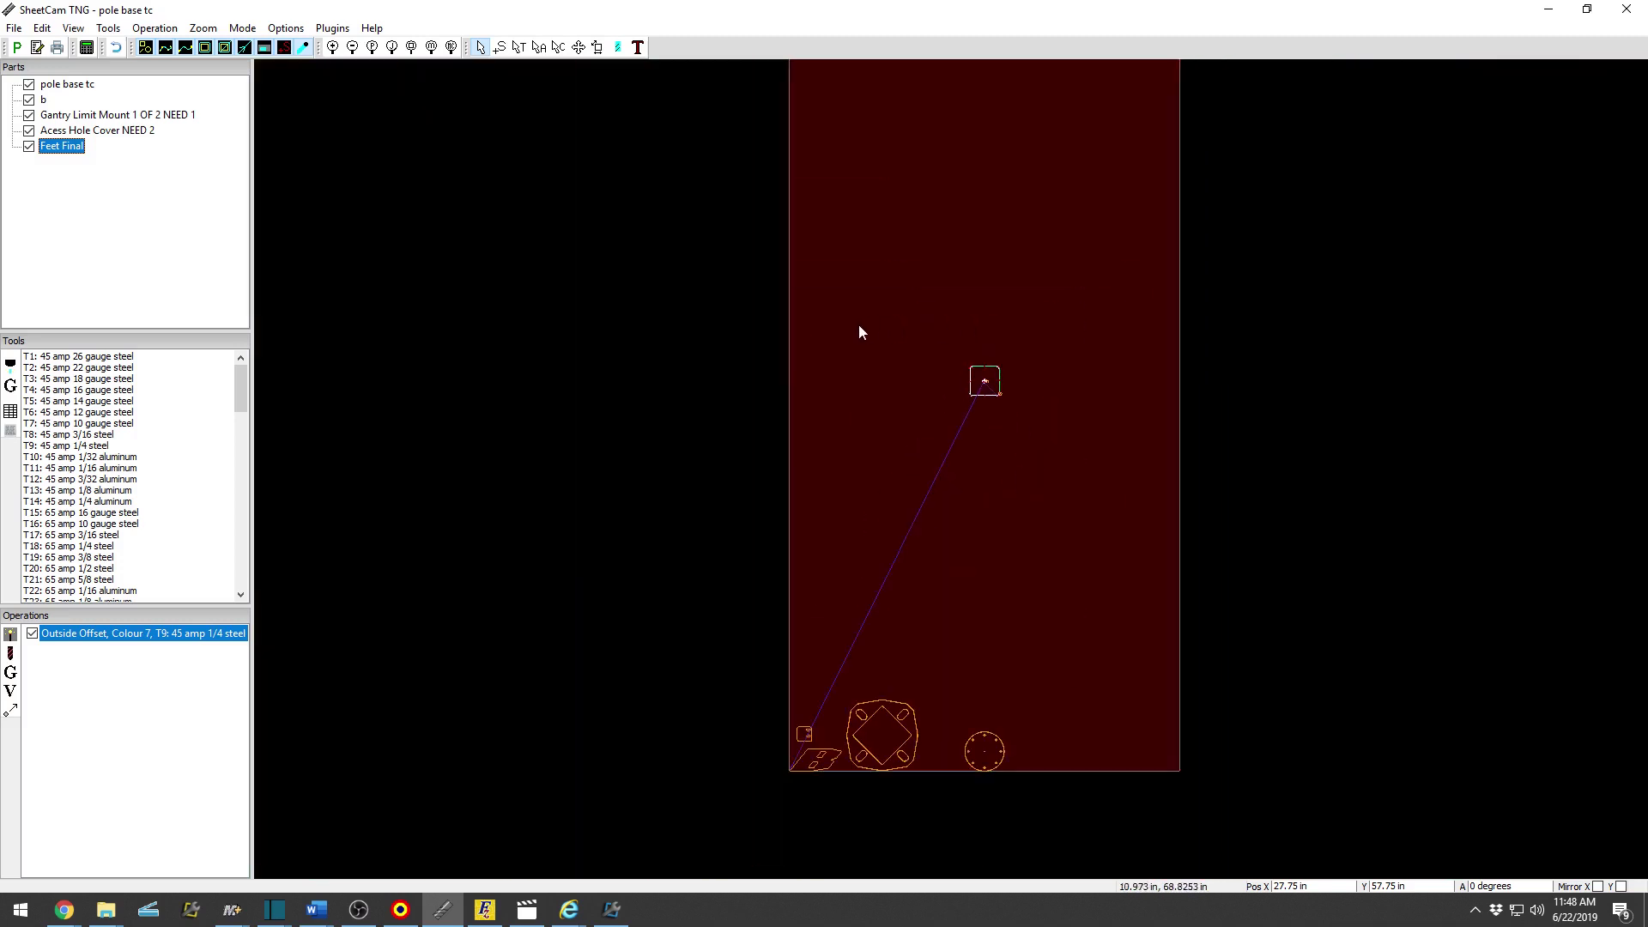
Move the Feet Final part down beside the access hole cover.
click(578, 47)
drag(990, 402, 939, 769)
scroll(938, 770, up, 3)
scroll(1070, 703, up, 2)
scroll(1104, 600, down, 2)
scroll(729, 735, up, 2)
Place the gantry mount beside B along the bottom edge and the pole base above B.
click(717, 691)
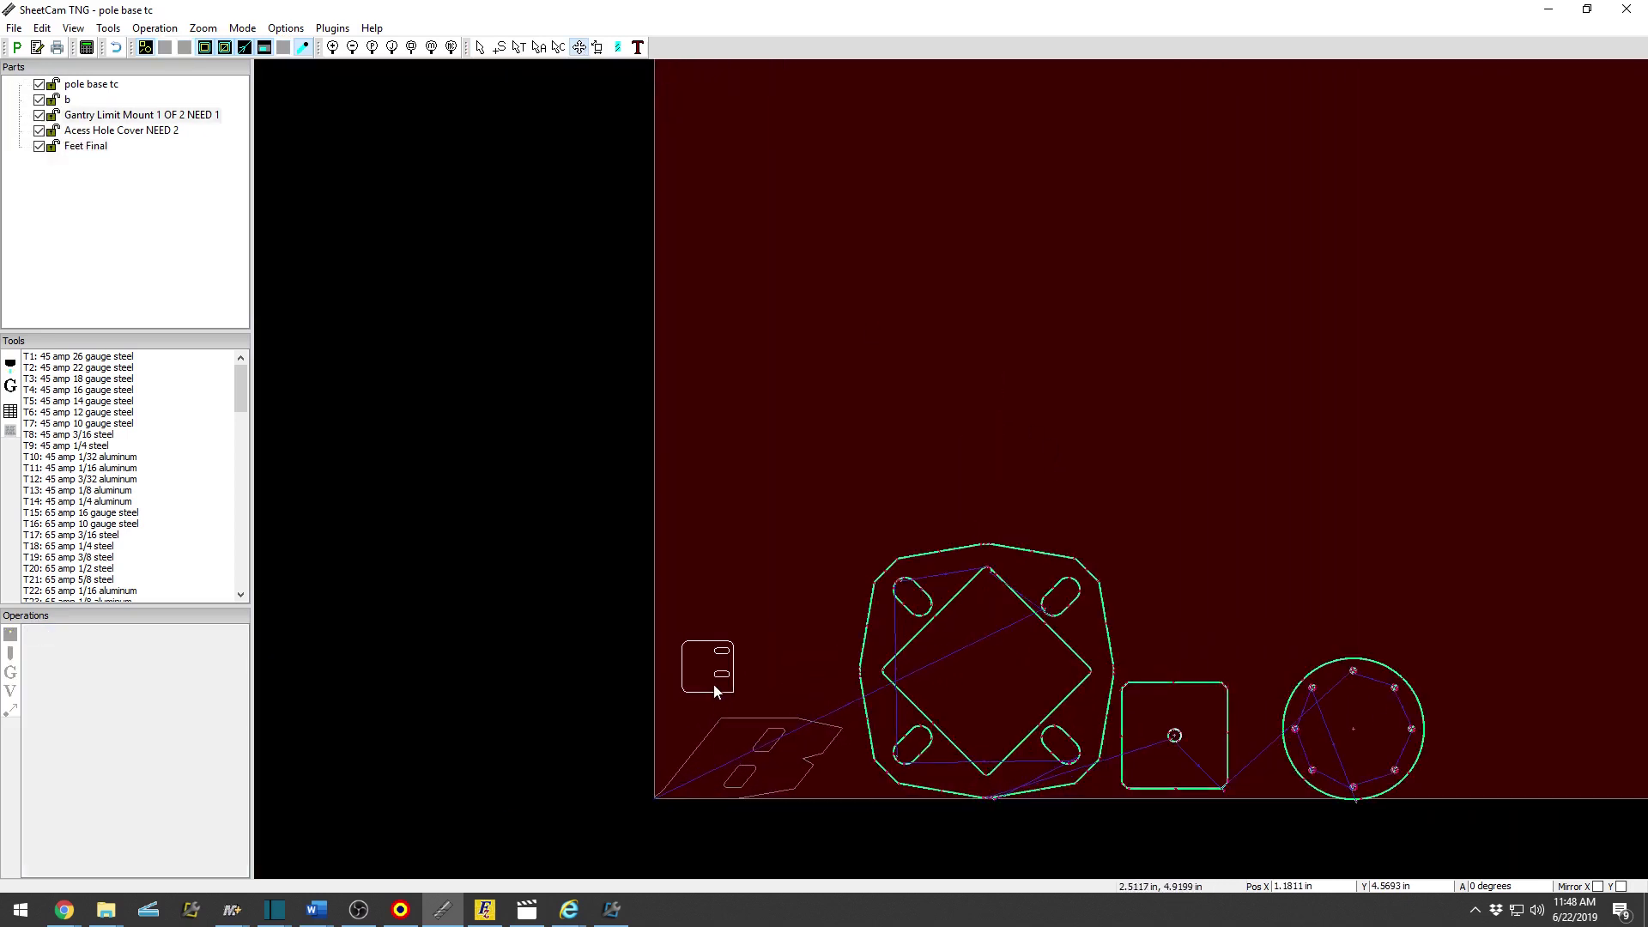
drag(716, 691, 910, 498)
drag(958, 575, 741, 486)
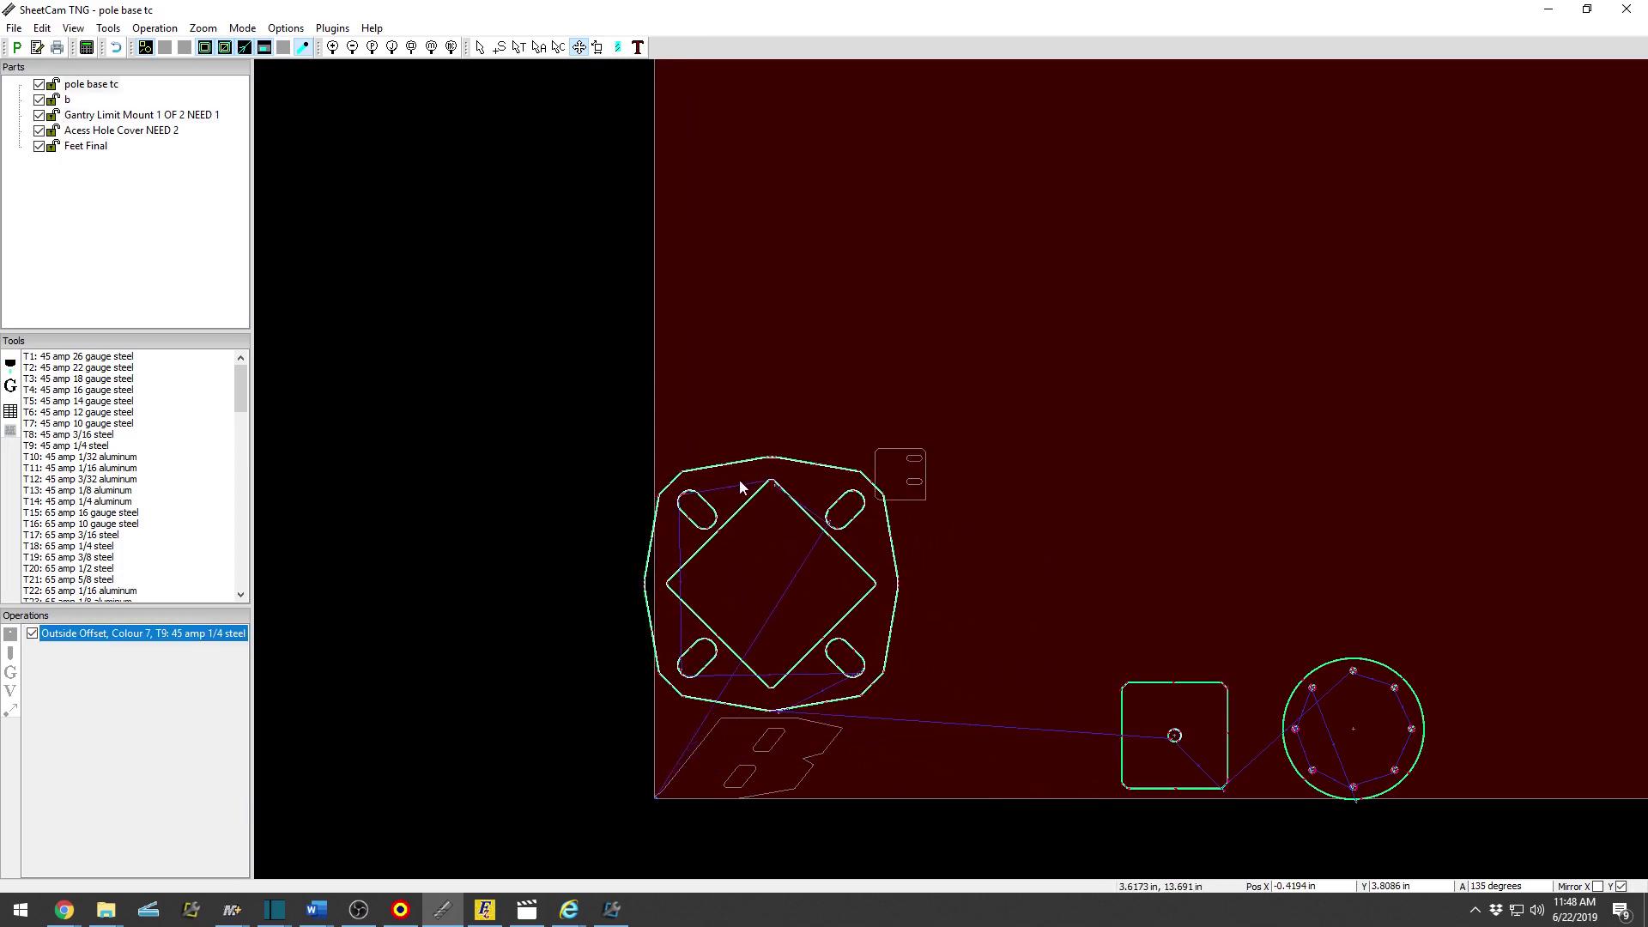
drag(883, 478, 851, 775)
drag(824, 695, 851, 695)
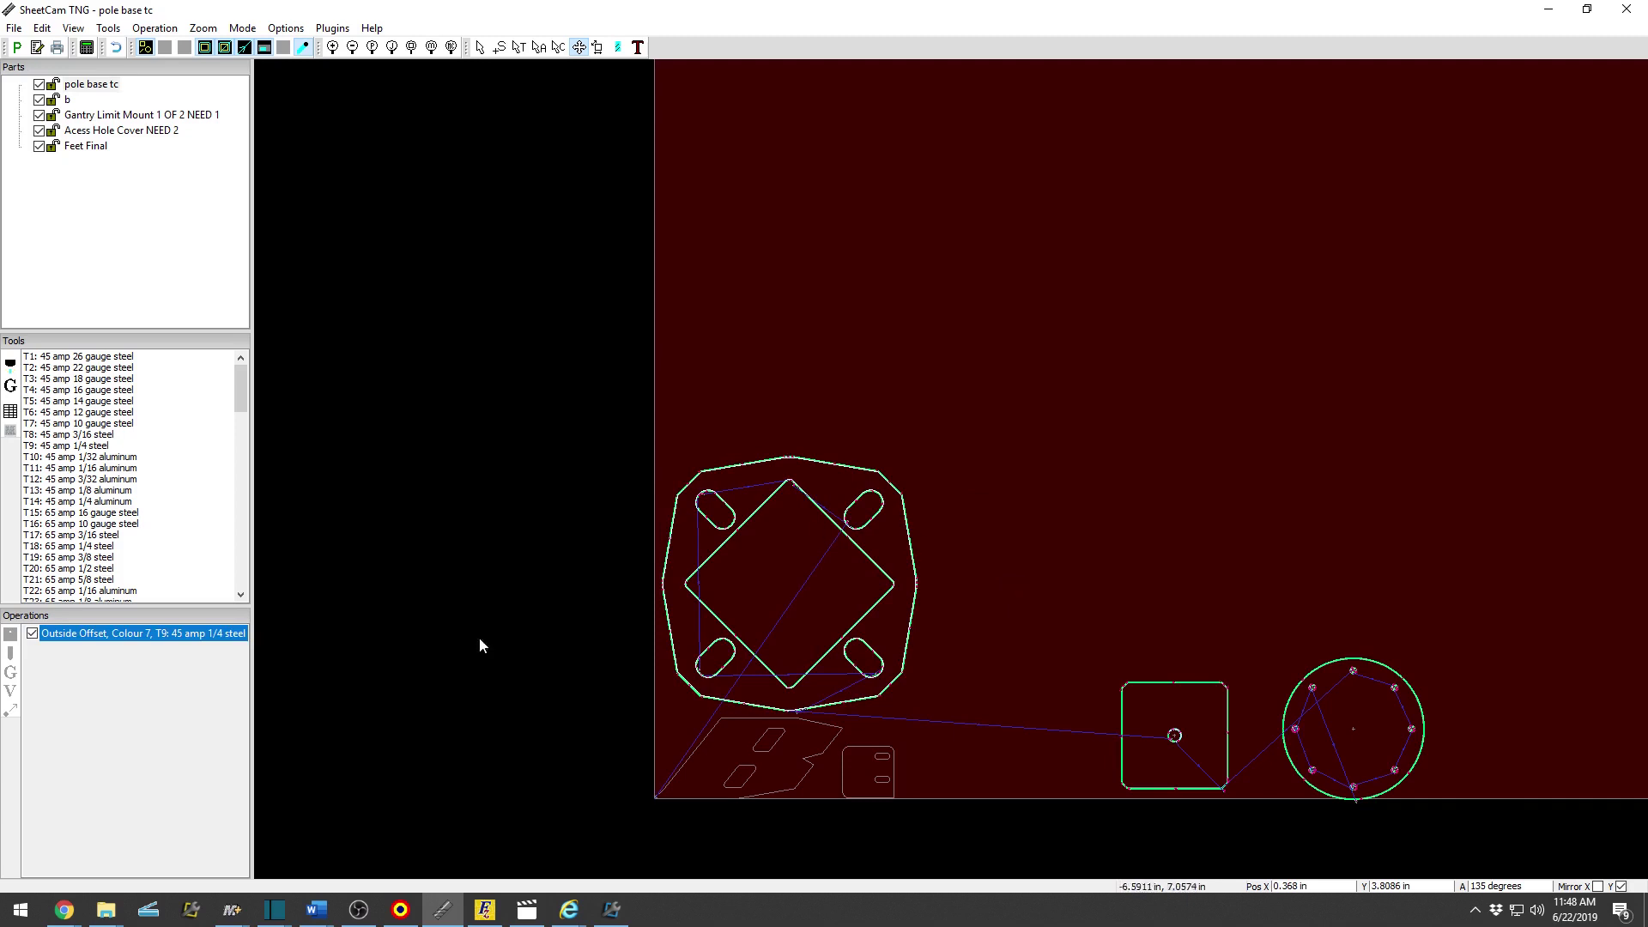
scroll(1213, 530, down, 1)
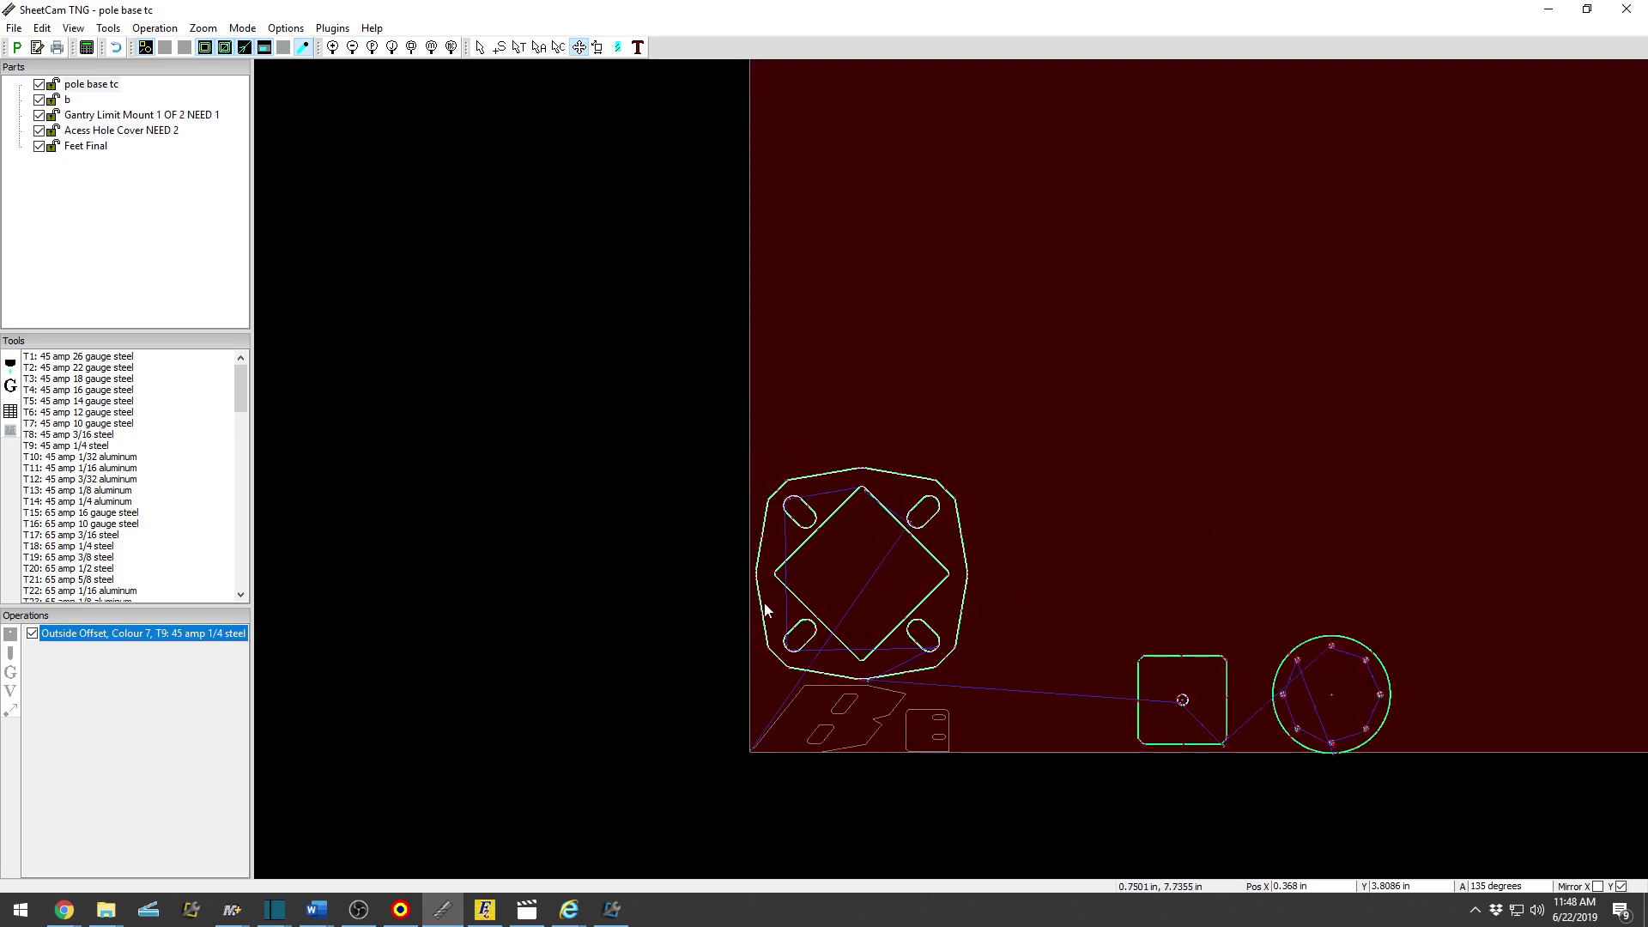